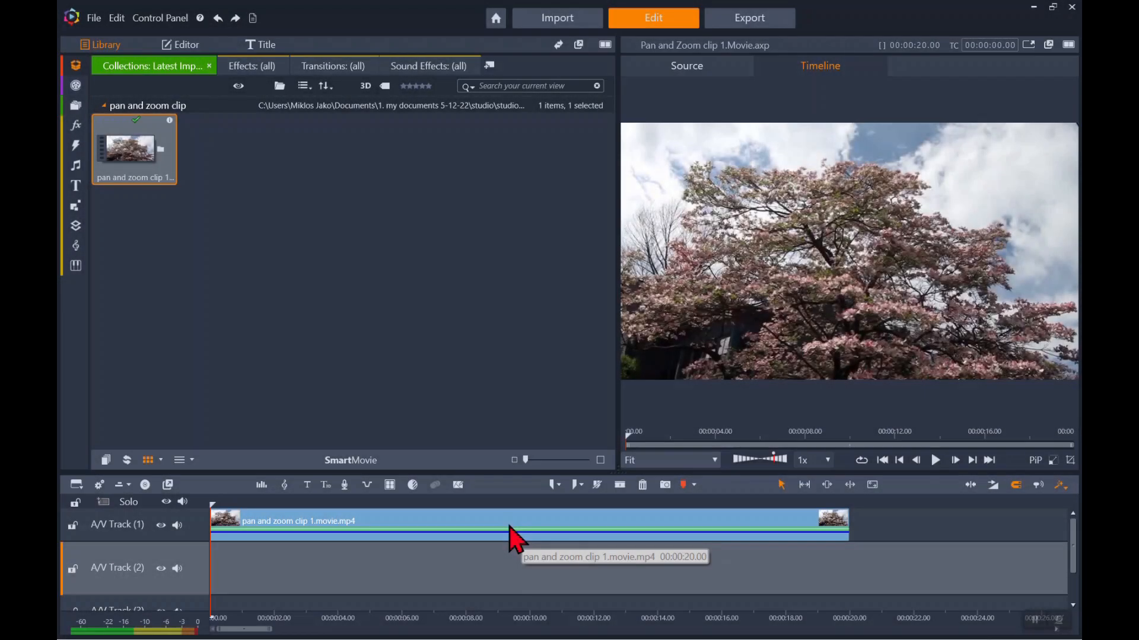
Open Pan and Zoom for the pan and zoom clip 1 on A/V Track (1) with the Static edit mode.
right_click(510, 526)
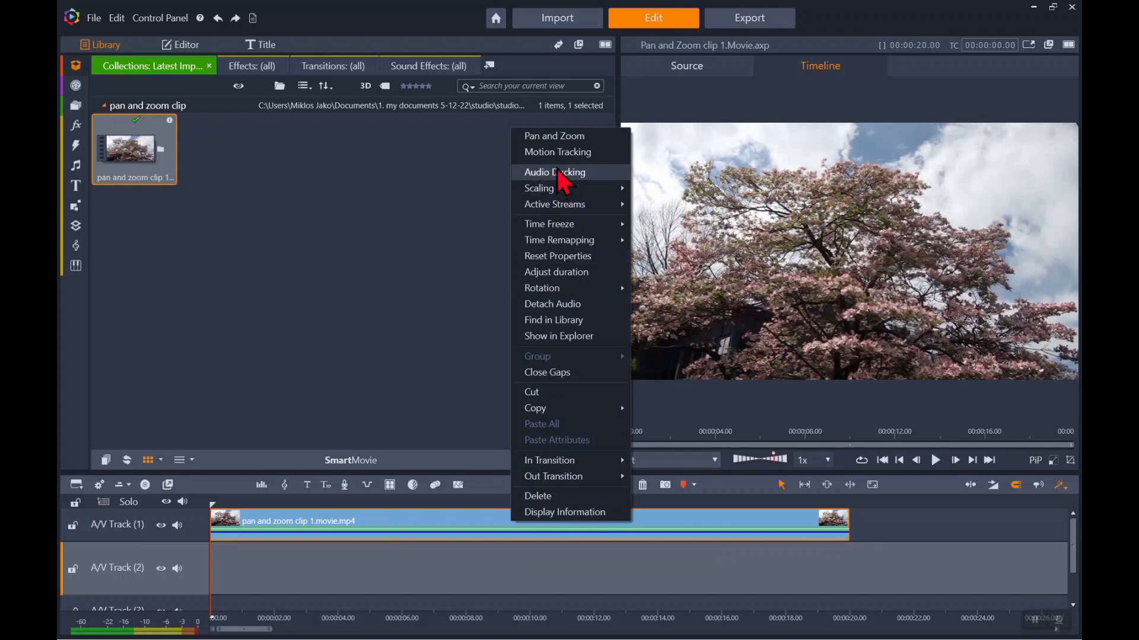
click(553, 138)
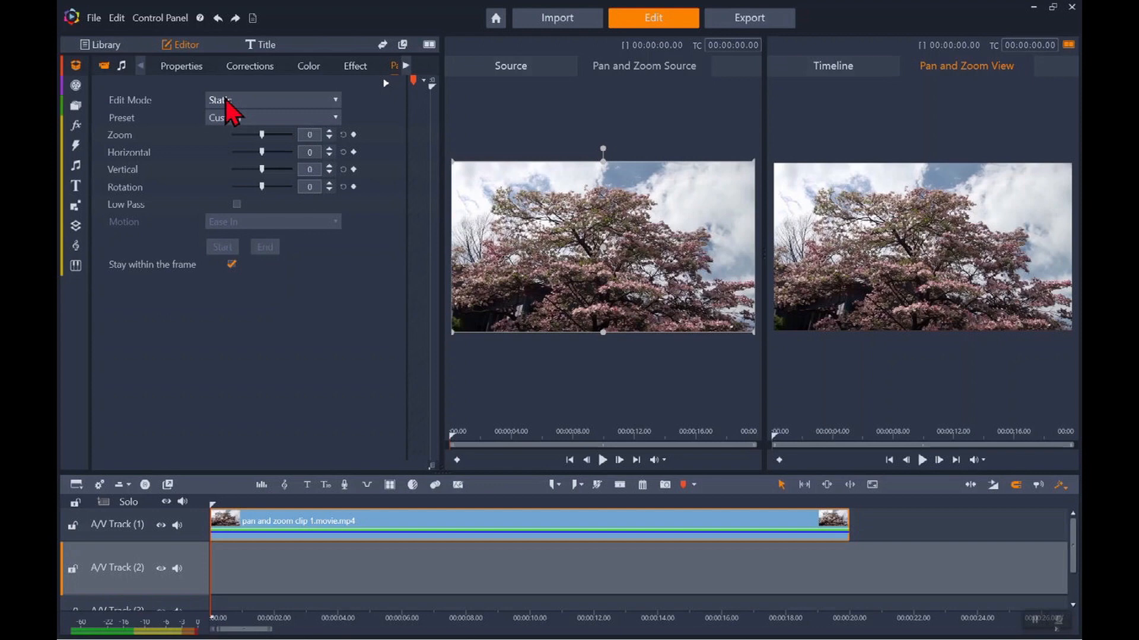
click(336, 101)
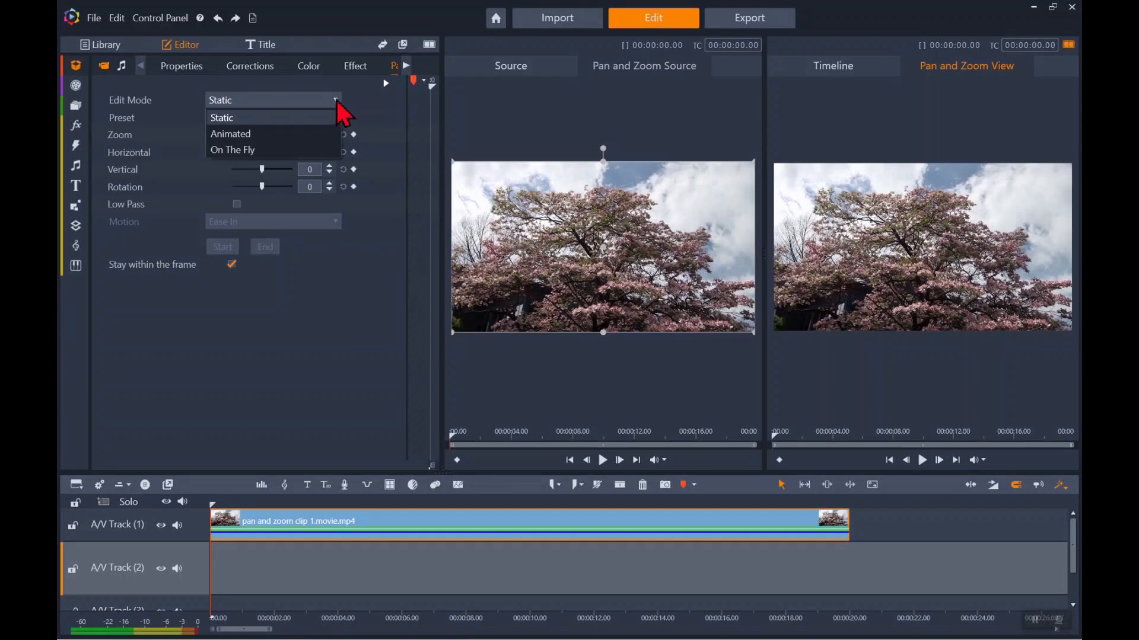
click(237, 118)
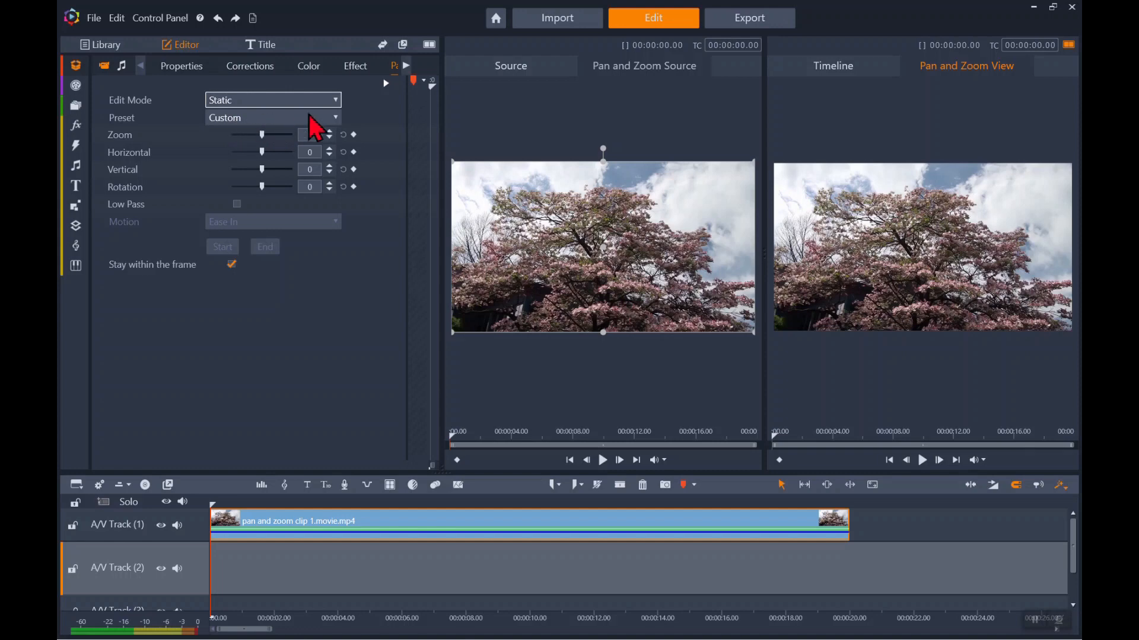
Try the Default and Static Small Zoom presets on the clip, ending with Static Big Zoom.
click(336, 118)
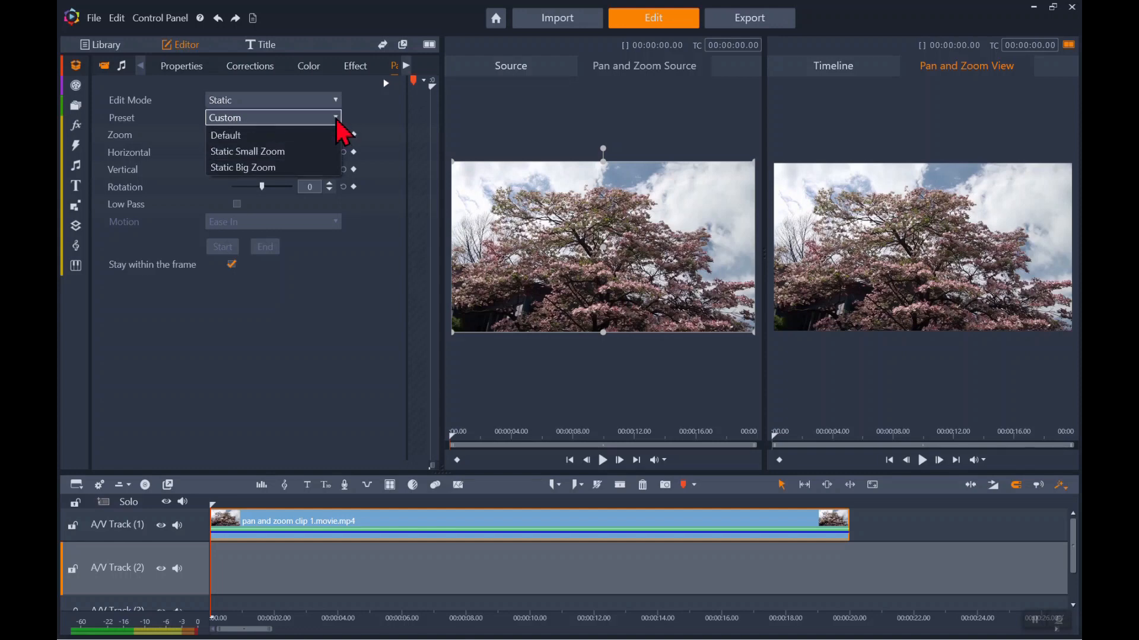
click(239, 137)
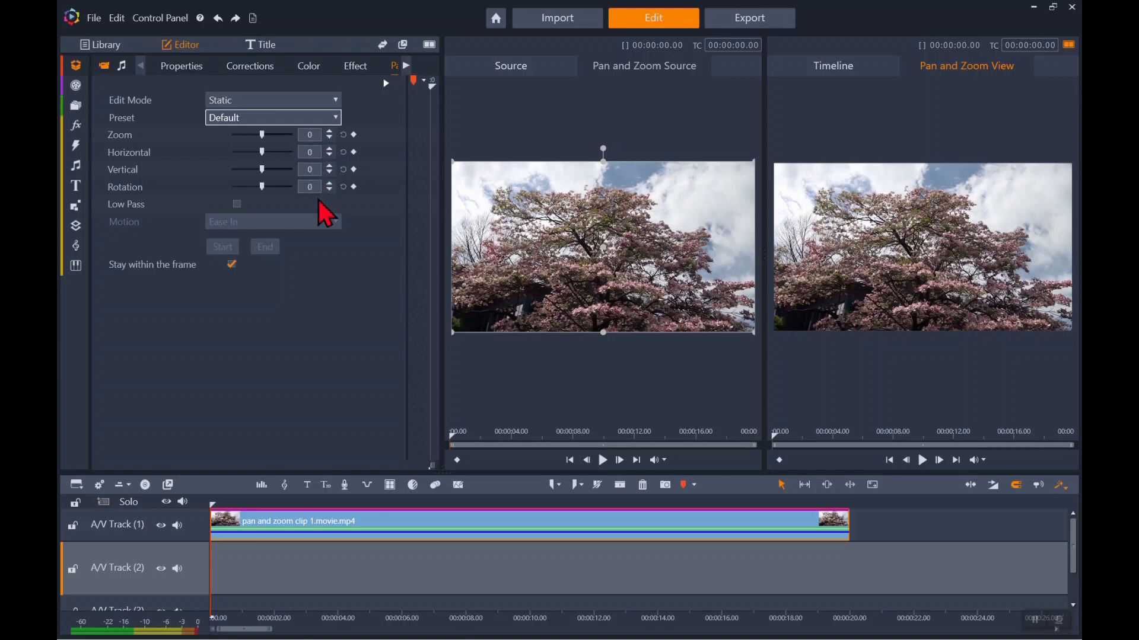
click(336, 117)
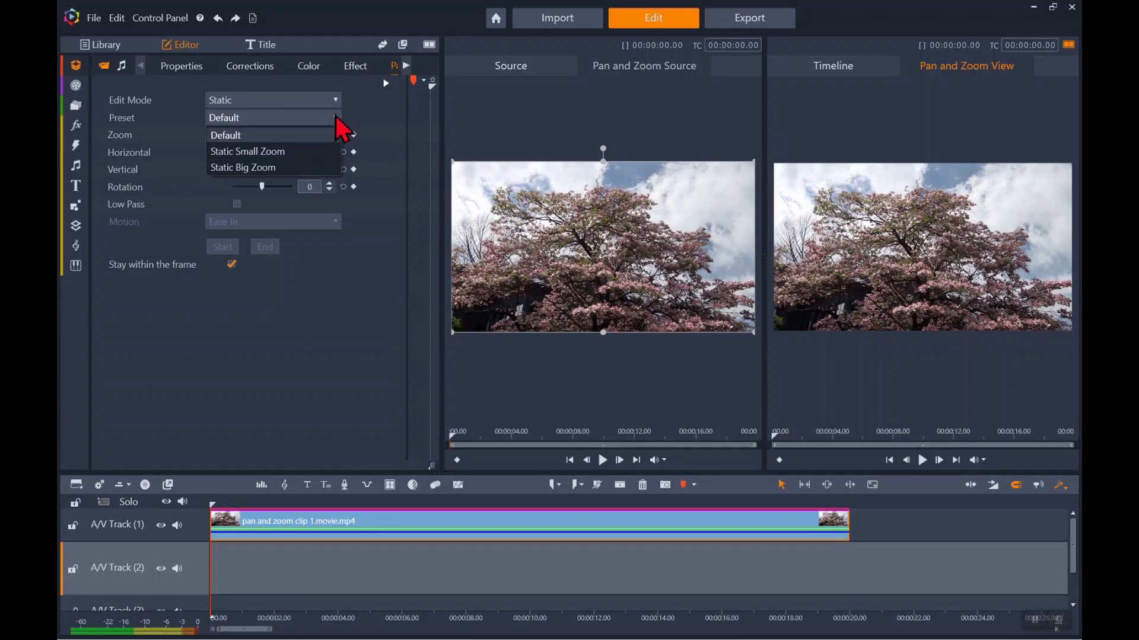
click(264, 152)
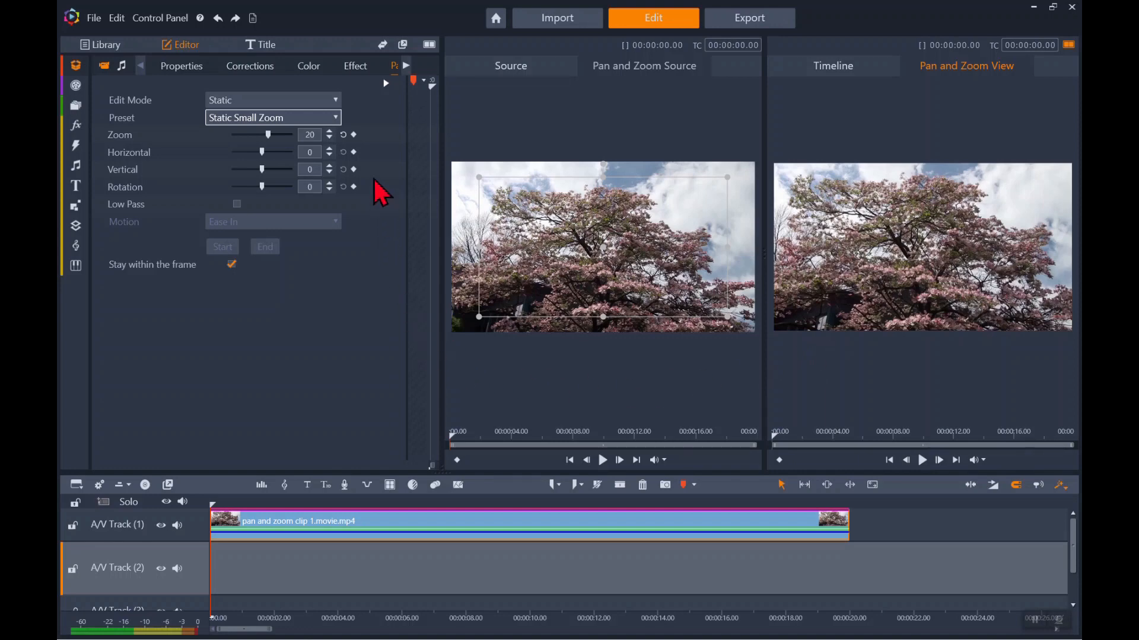
click(336, 118)
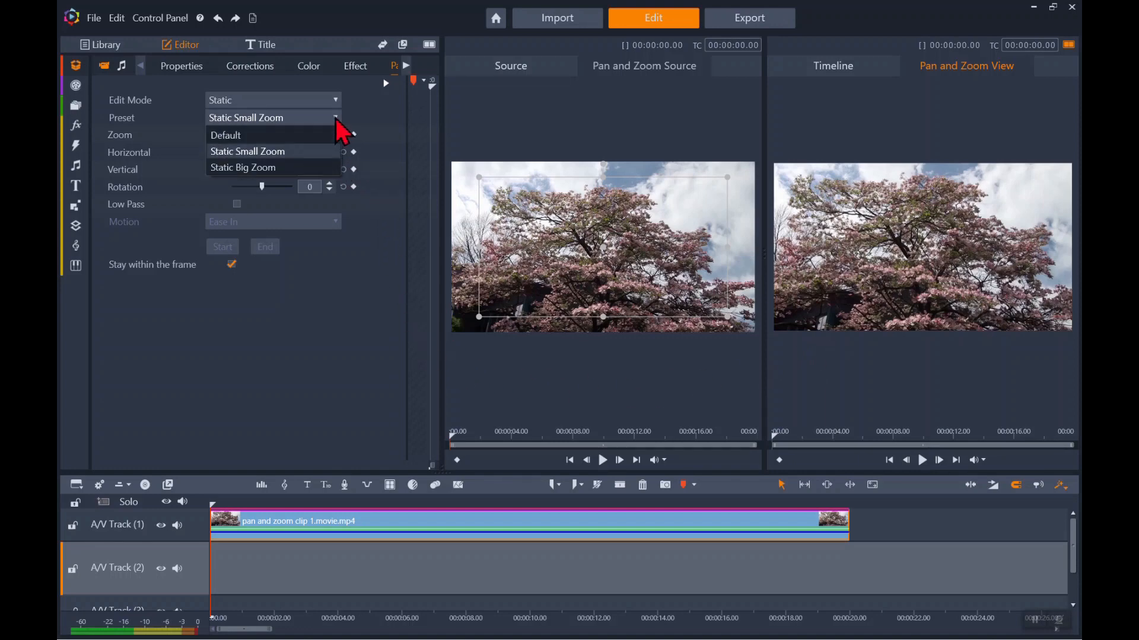
click(261, 168)
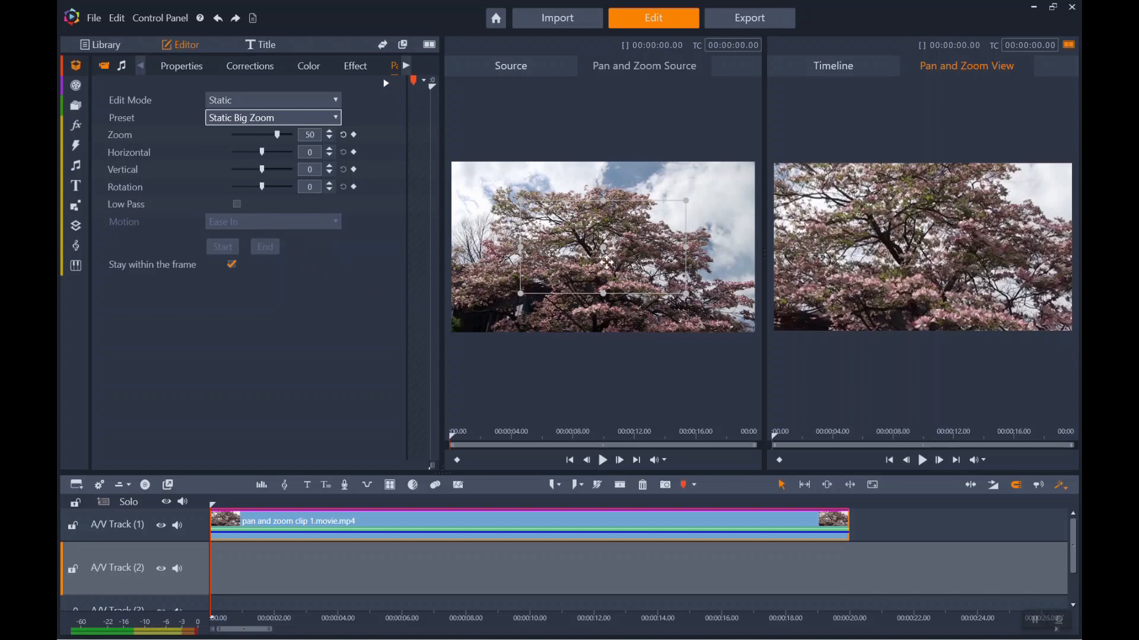
Try rotating the zoom frame to about -8 and -4, and reset both Rotation and Zoom to 0.
click(602, 201)
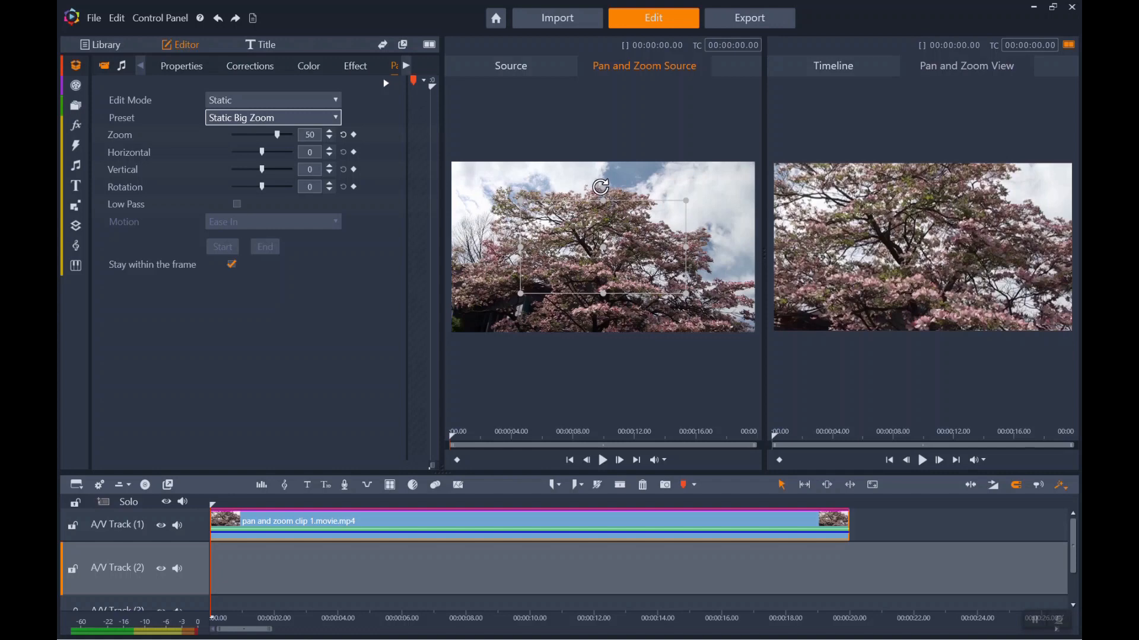
mouse_move(600, 187)
mouse_down()
mouse_move(610, 186)
mouse_move(589, 188)
mouse_move(612, 187)
mouse_up()
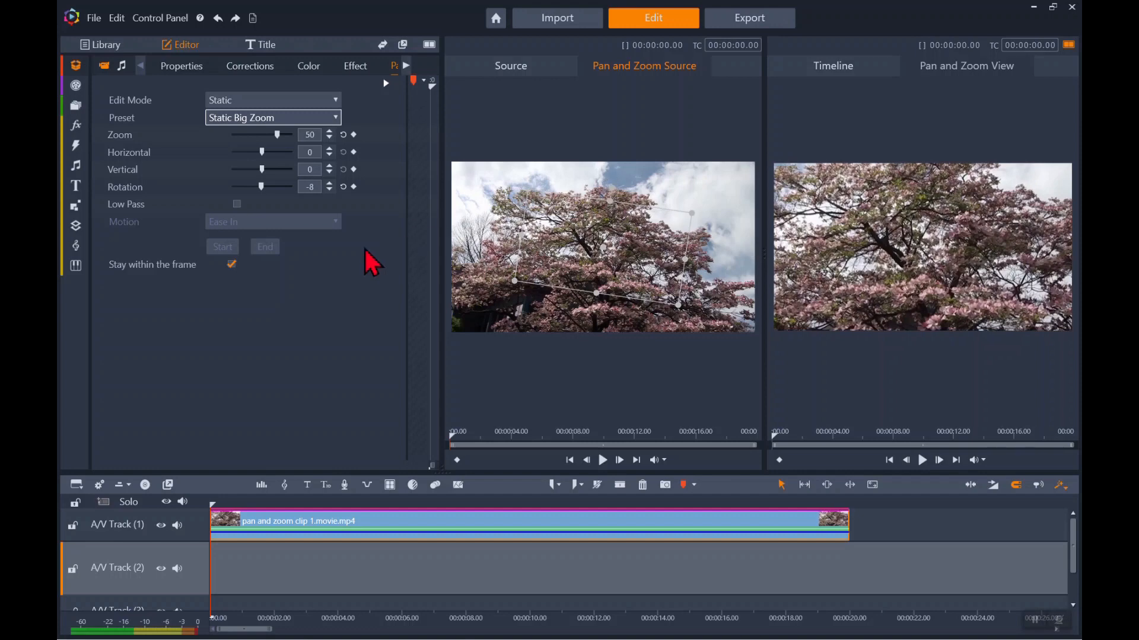
drag(262, 185, 264, 188)
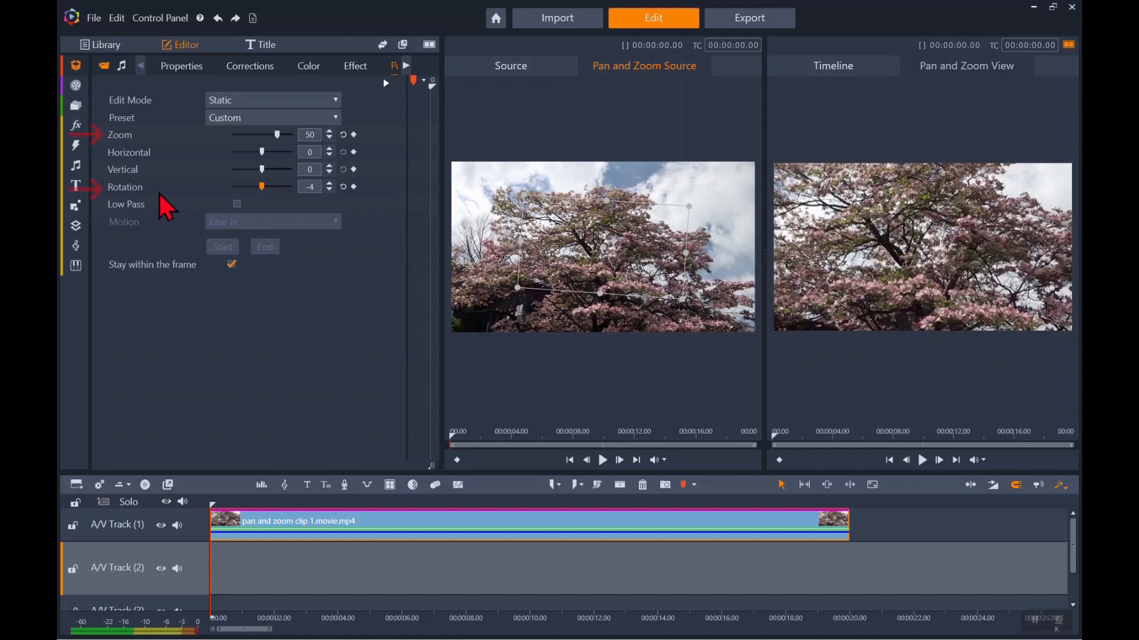
double_click(129, 188)
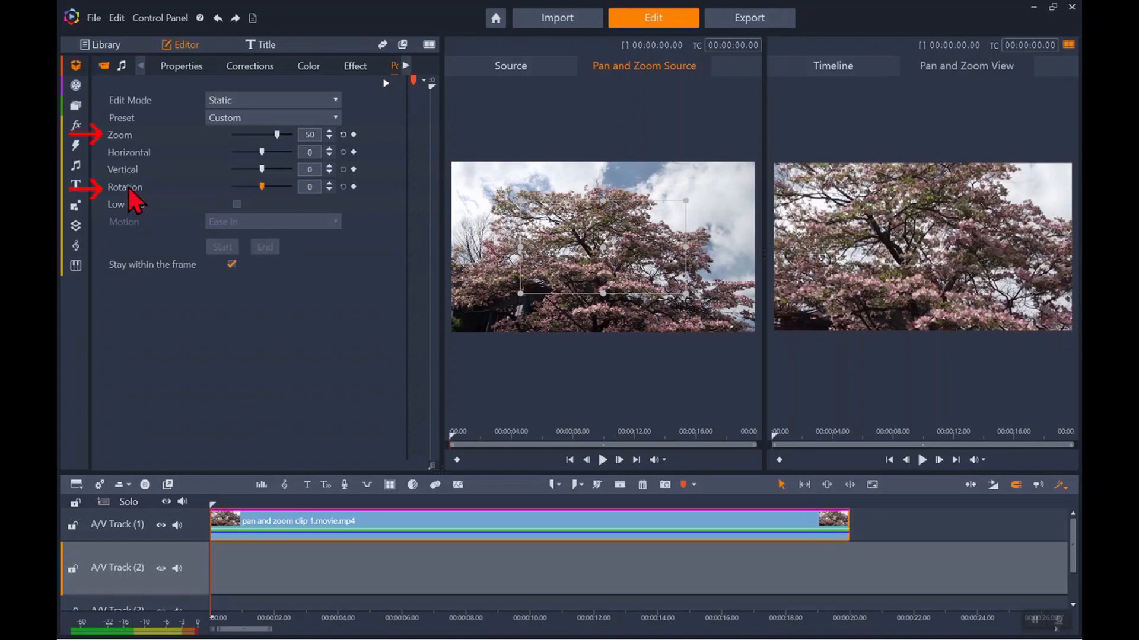
double_click(124, 141)
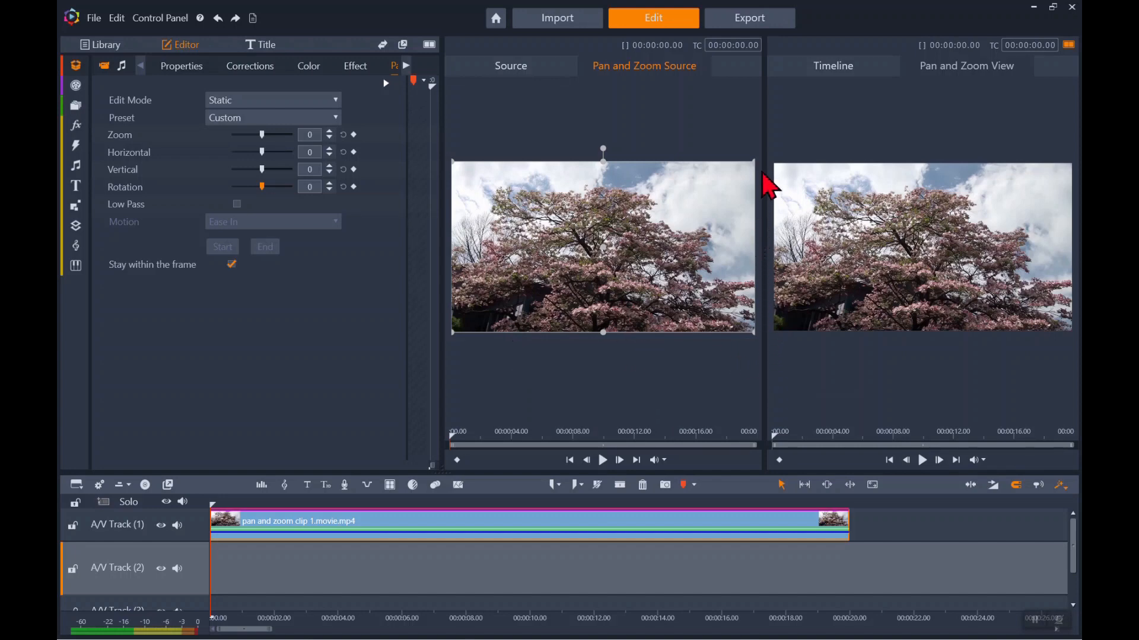
Shrink the zoom frame to a zoom of about 59 and place it in the lower-left corner of the source picture.
drag(753, 159, 675, 207)
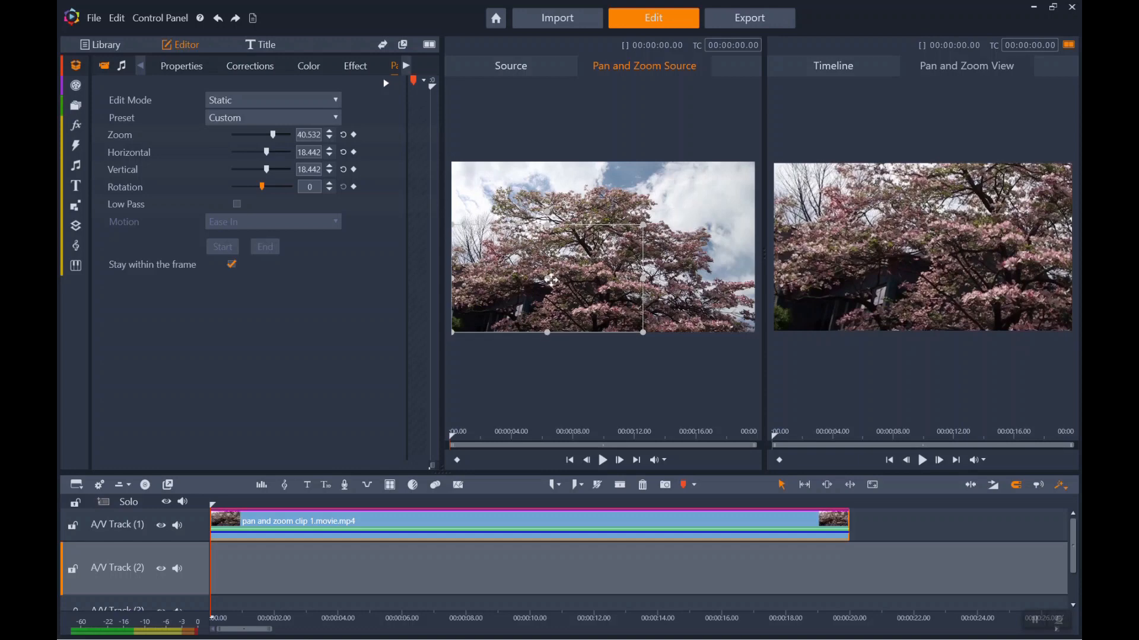
drag(546, 278, 588, 253)
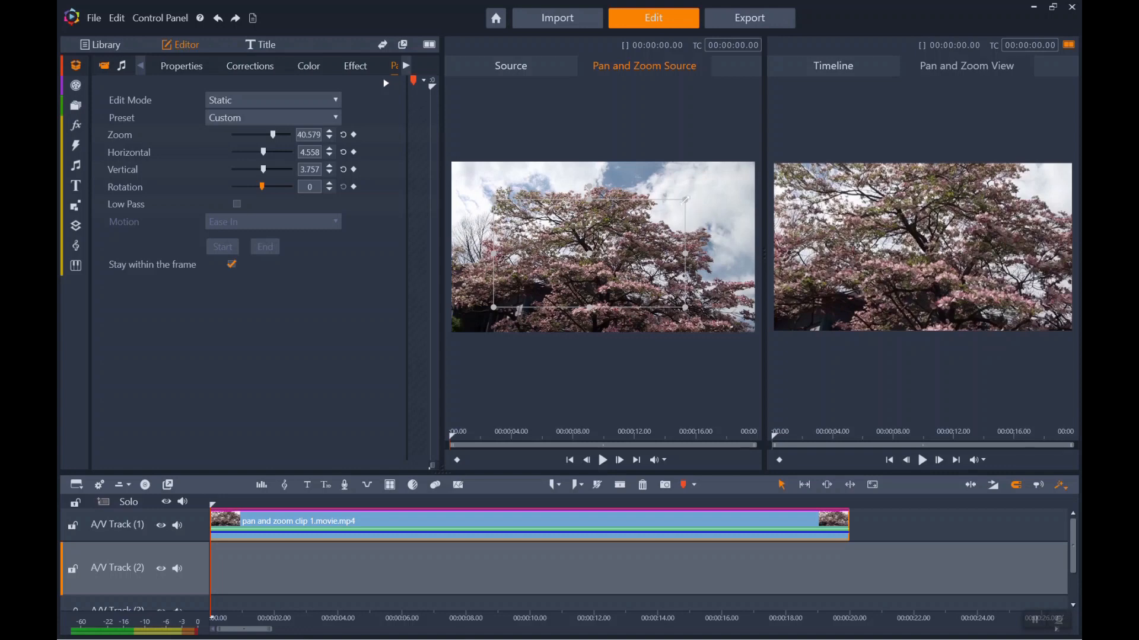
drag(685, 199, 633, 228)
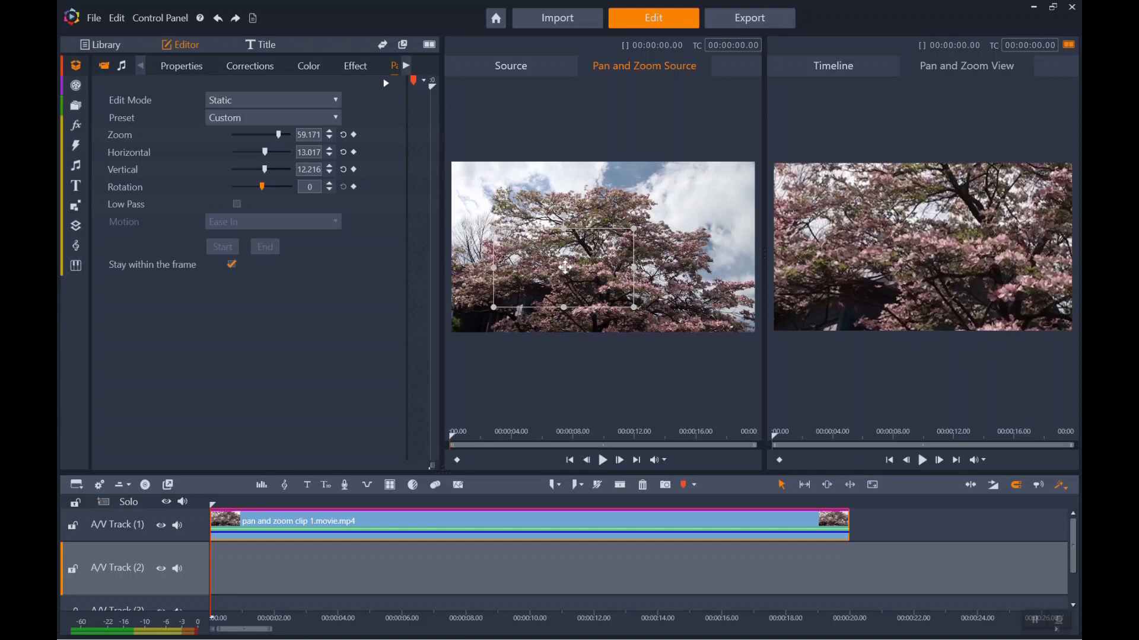
drag(563, 269, 513, 297)
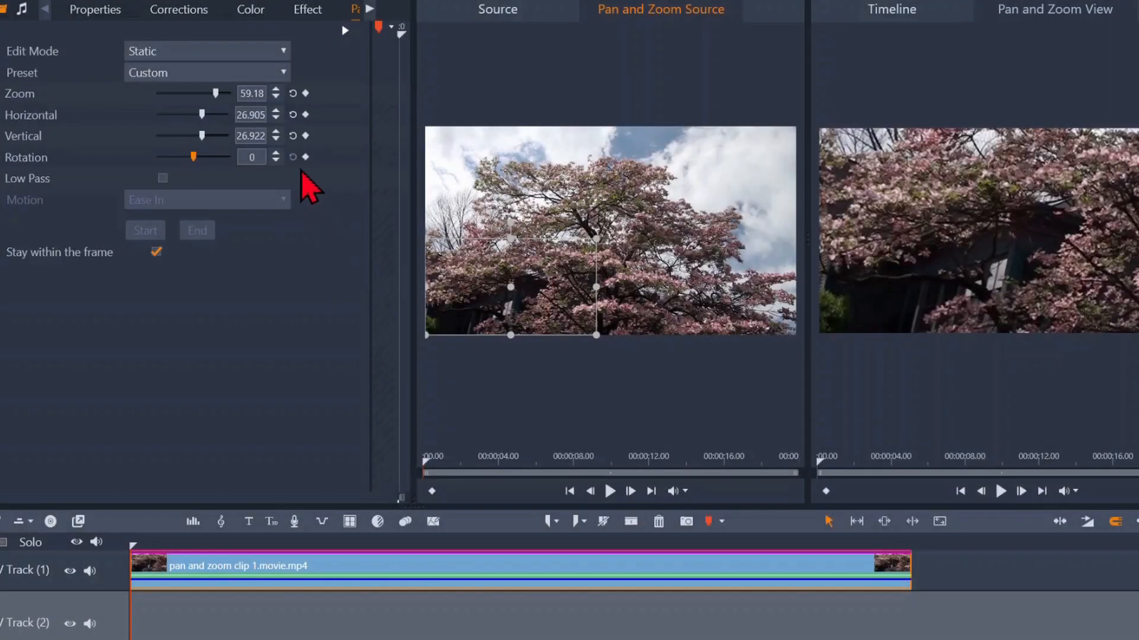
Lower the frame's Horizontal value to 22.905 and its Vertical value to 20.922 in single-unit increments.
click(275, 118)
click(276, 118)
click(275, 118)
click(276, 118)
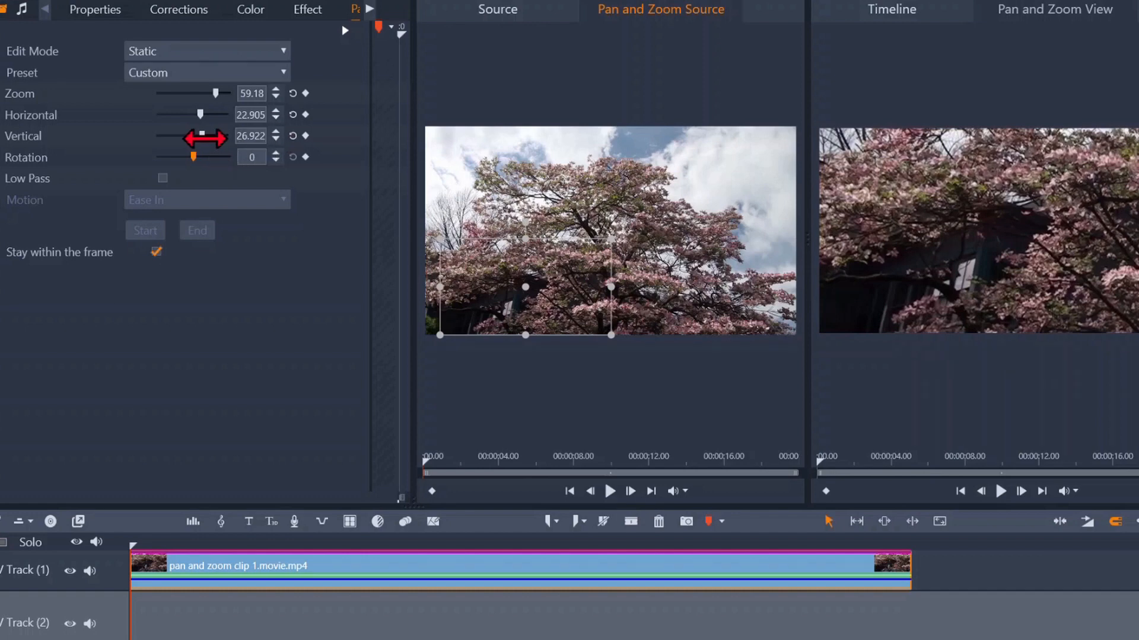
click(276, 139)
click(276, 139)
click(276, 139)
click(276, 140)
click(275, 139)
click(276, 139)
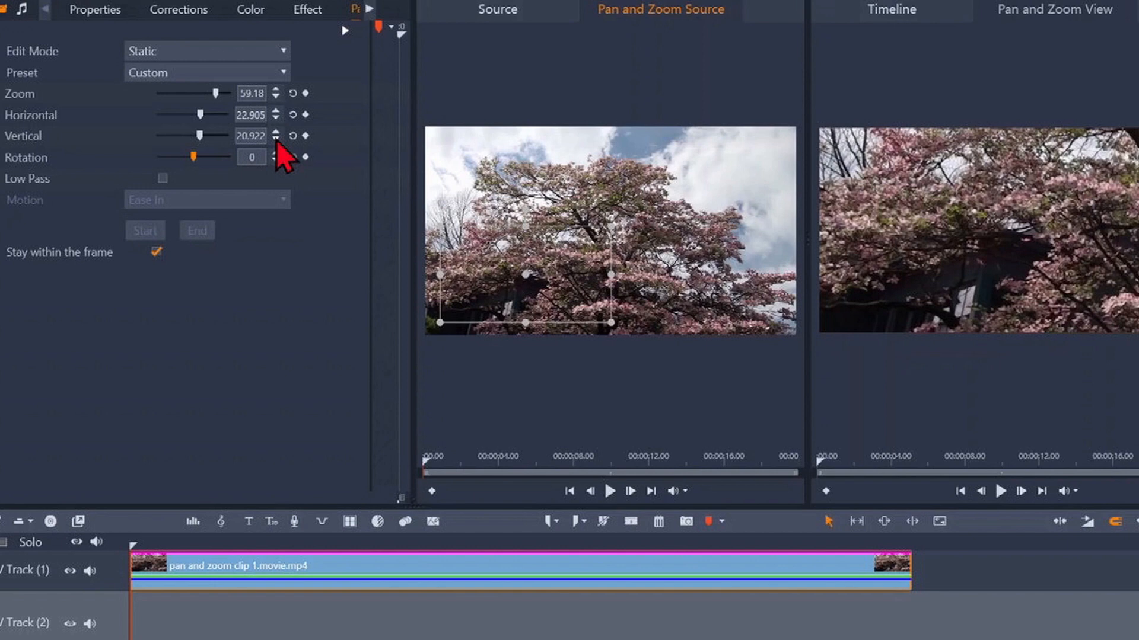
Adjust the frame to about 21 Horizontal and 27 Vertical, and play the clip to preview the static zoom.
drag(200, 135, 210, 144)
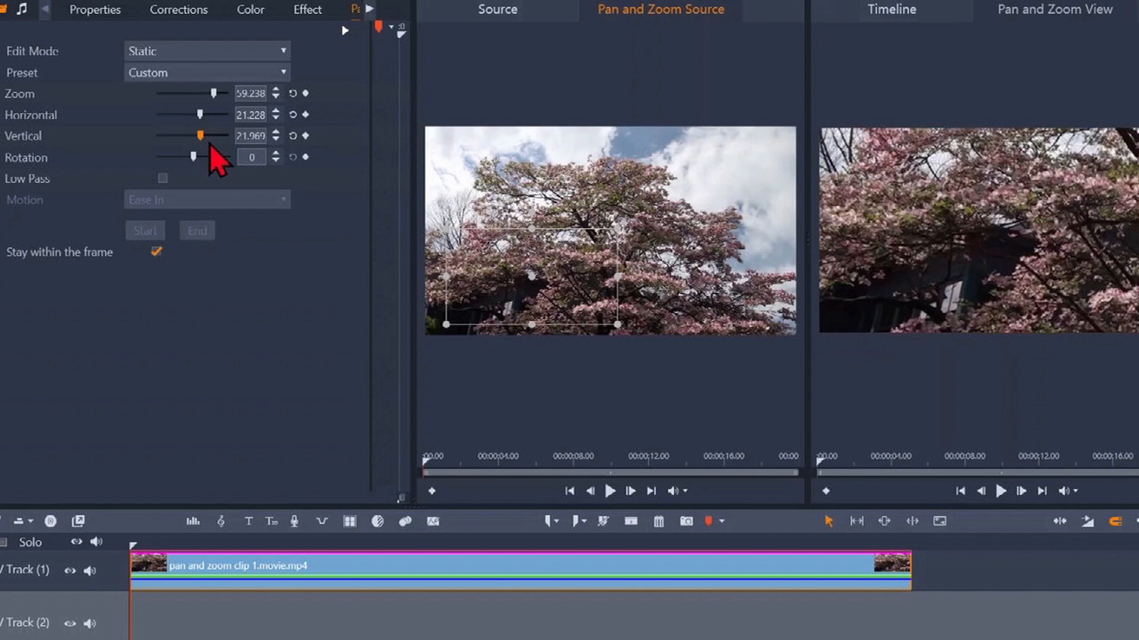
drag(210, 144, 211, 144)
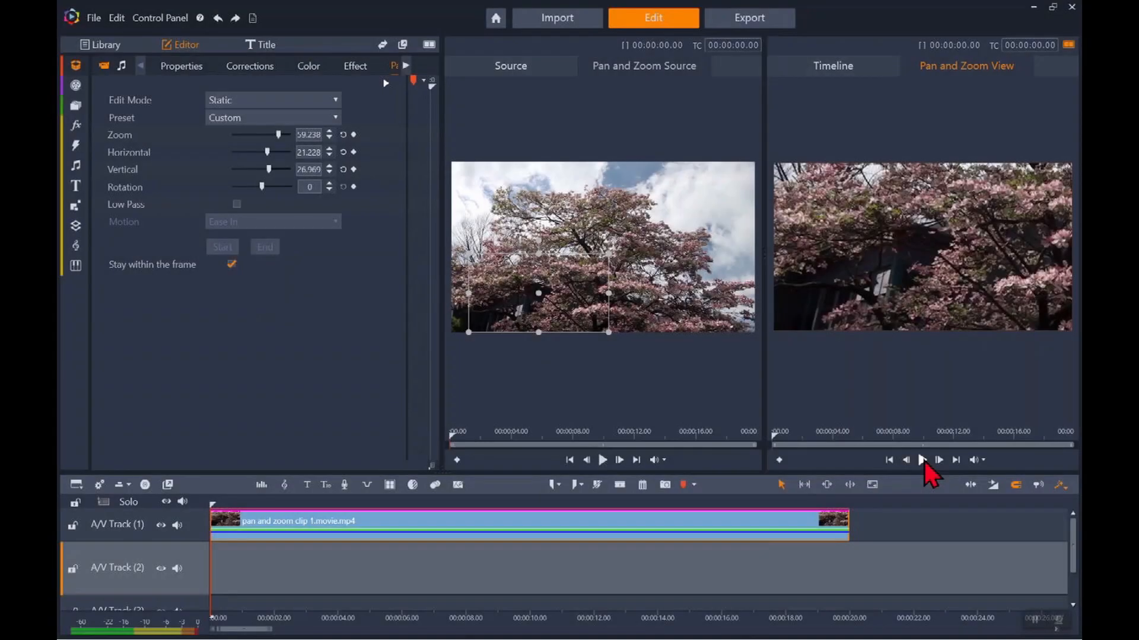
click(922, 461)
click(656, 369)
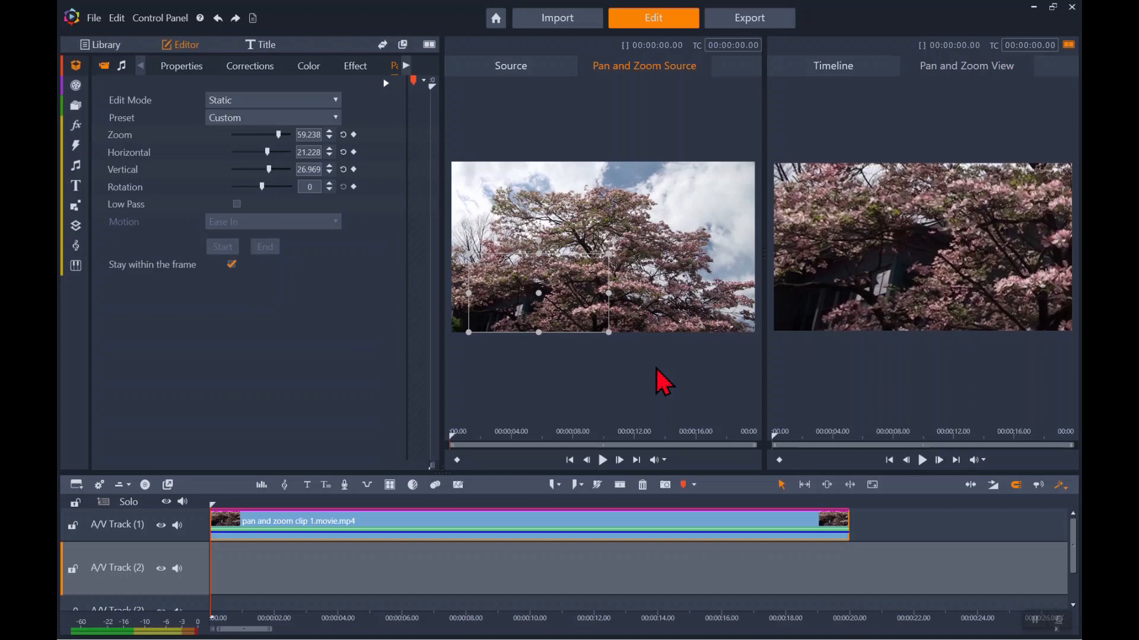
Move the frame near the tree's centre and resize it to a zoom of about 60, Horizontal about 6 and Vertical about 5.
drag(539, 293, 586, 255)
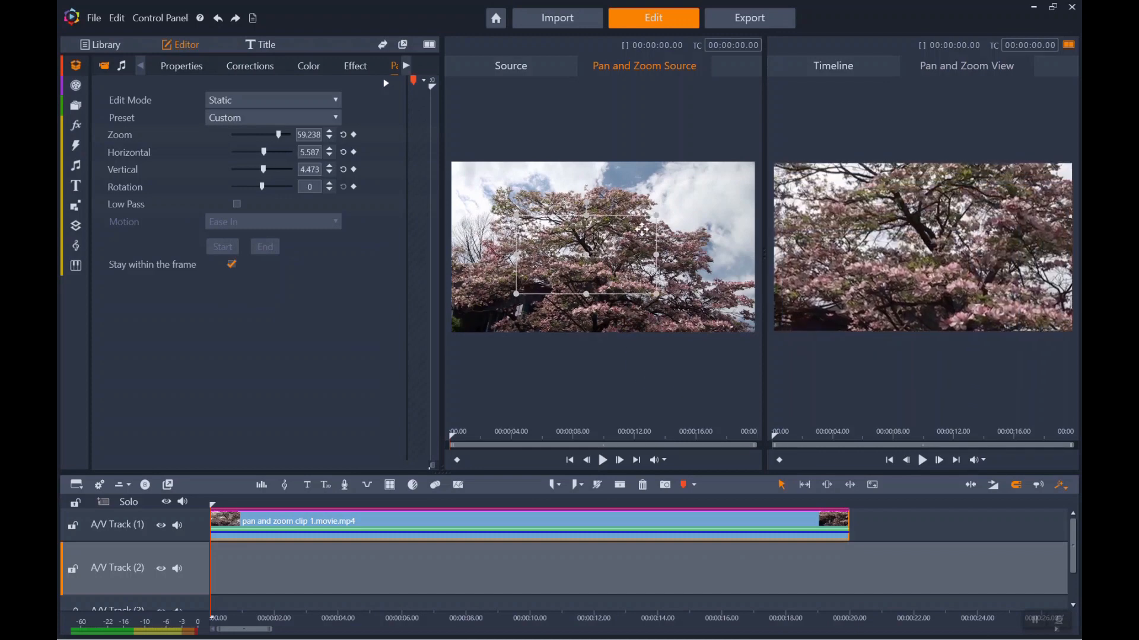
mouse_move(656, 214)
mouse_down()
mouse_move(637, 221)
mouse_move(667, 200)
mouse_move(644, 215)
mouse_move(639, 205)
mouse_move(648, 210)
mouse_up()
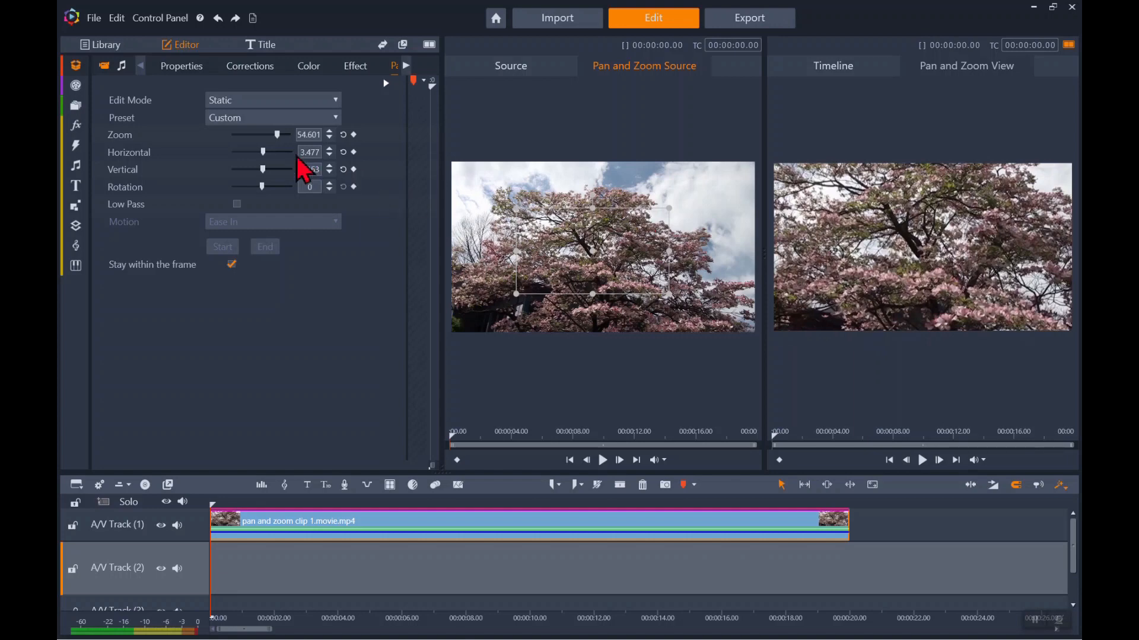
drag(276, 133, 282, 133)
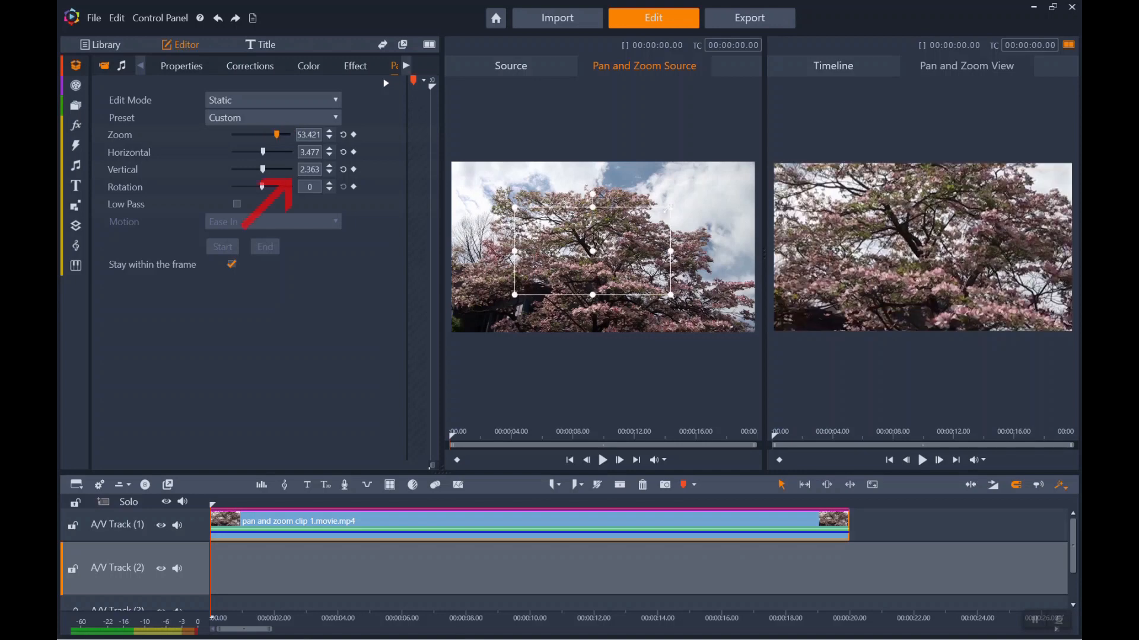
mouse_move(671, 207)
mouse_down()
mouse_move(631, 230)
mouse_move(658, 215)
mouse_move(661, 195)
mouse_move(623, 224)
mouse_move(655, 204)
mouse_up()
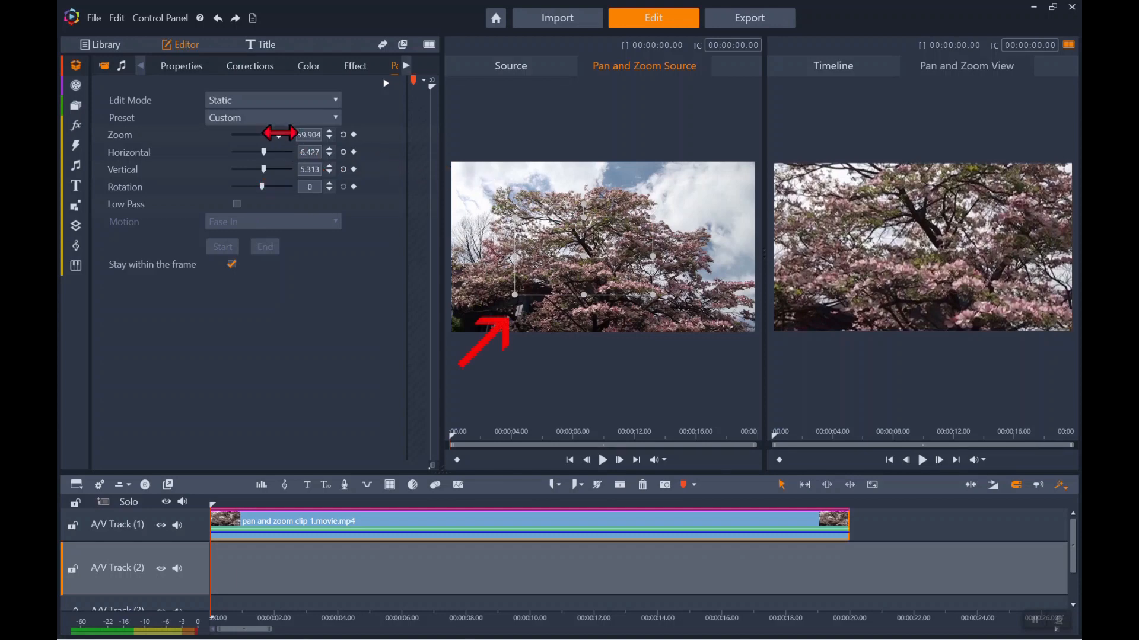
Increase the zoom to about 82 and shift the frame to about -3 Horizontal and 27 Vertical.
drag(279, 133, 290, 132)
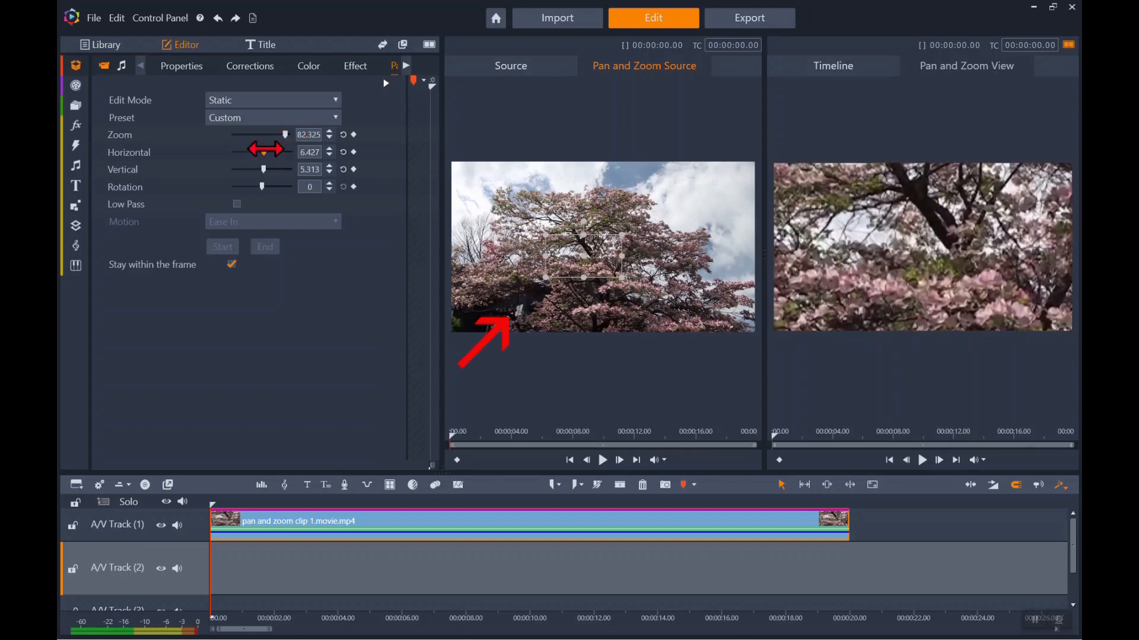
drag(265, 150, 261, 152)
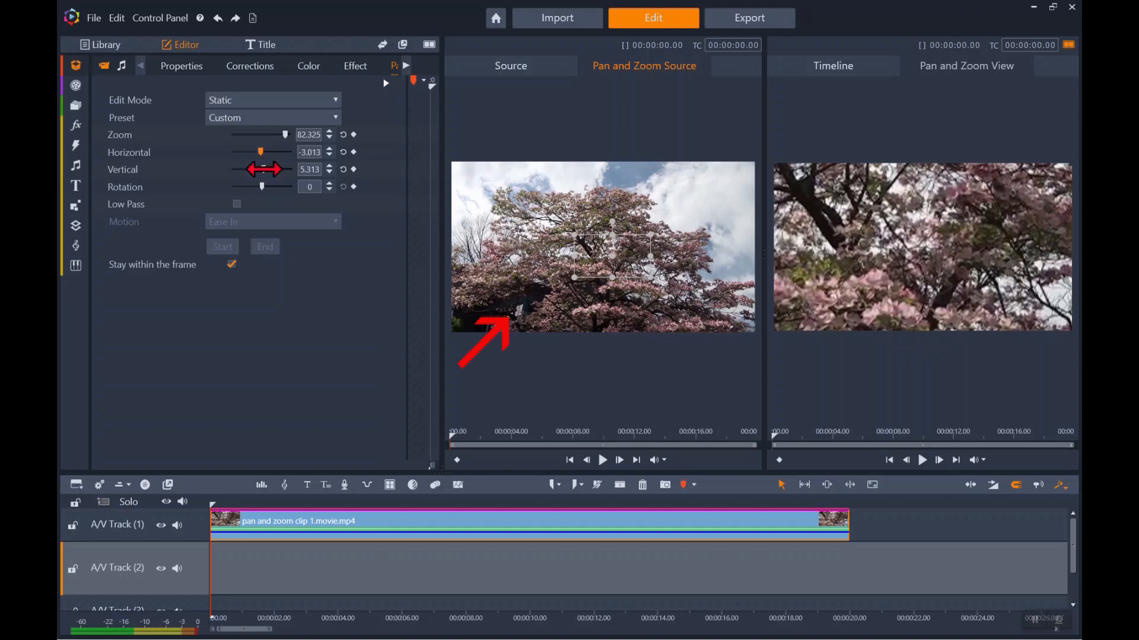
drag(263, 169, 269, 169)
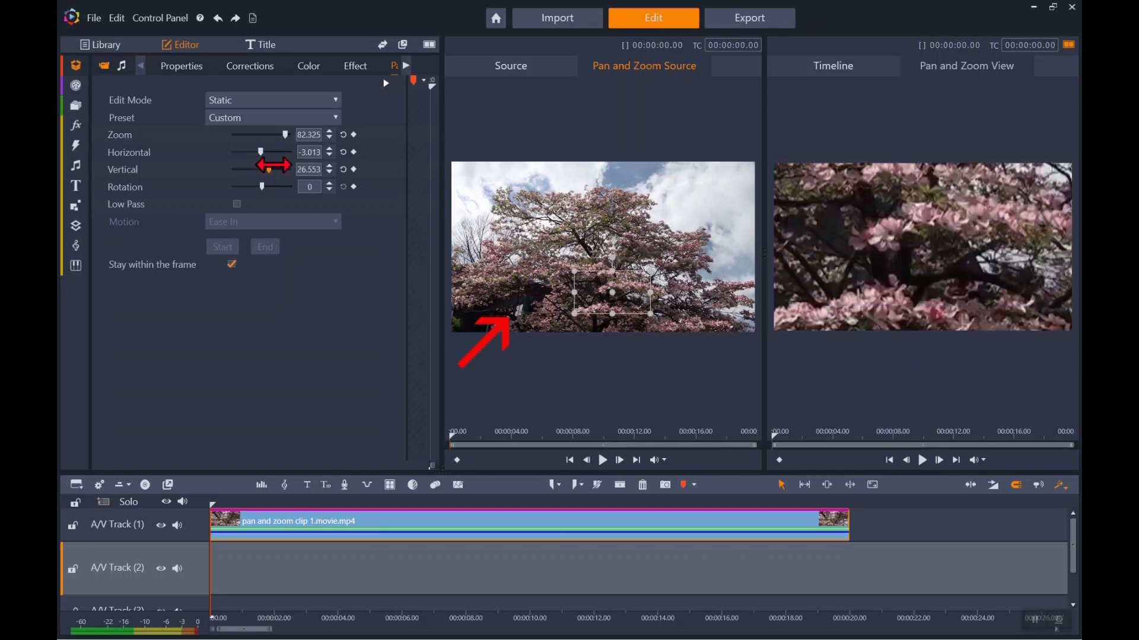
Turn off Stay within the frame and extend the frame past the picture's lower edge, at about 61 Zoom, 17 Horizontal and 36 Vertical.
click(232, 264)
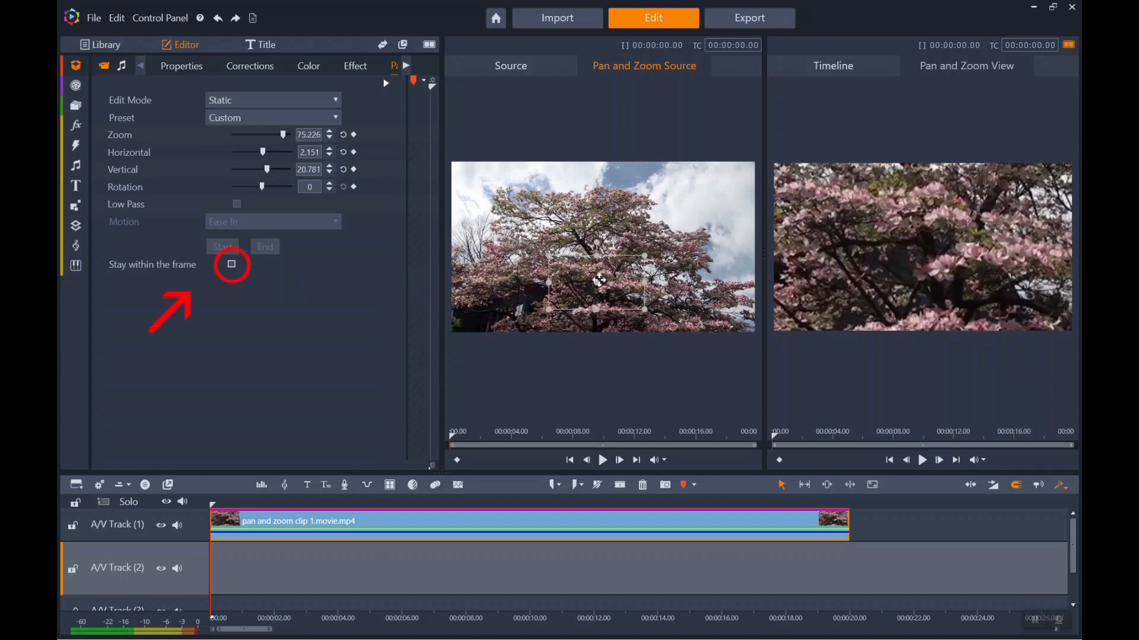
mouse_move(595, 280)
mouse_down()
mouse_move(587, 323)
mouse_move(587, 278)
mouse_up()
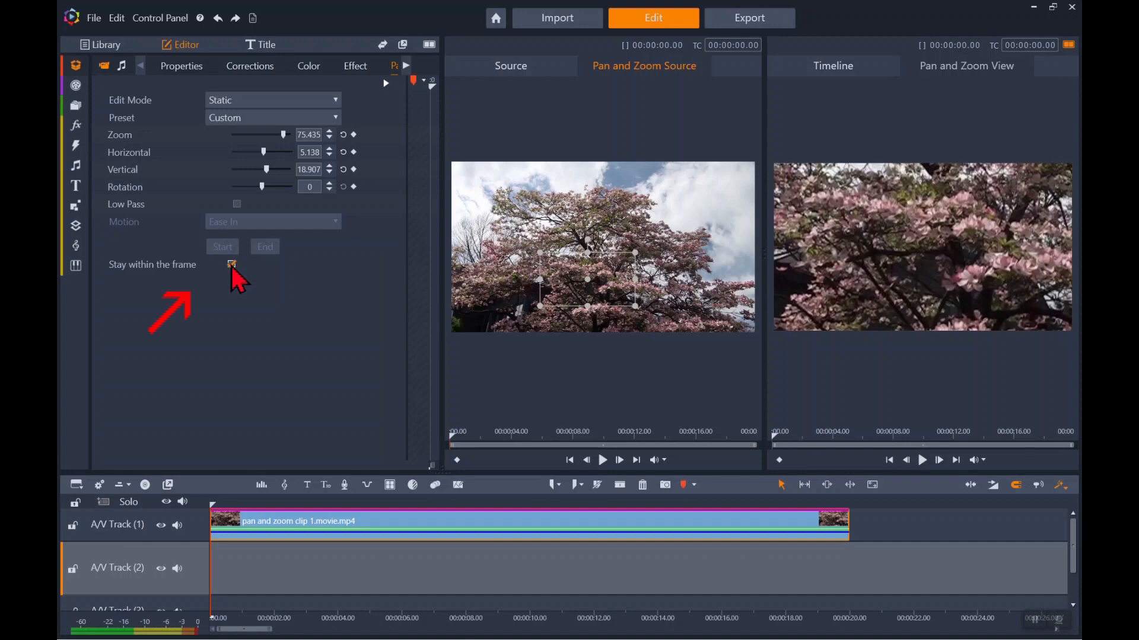
drag(589, 280, 523, 320)
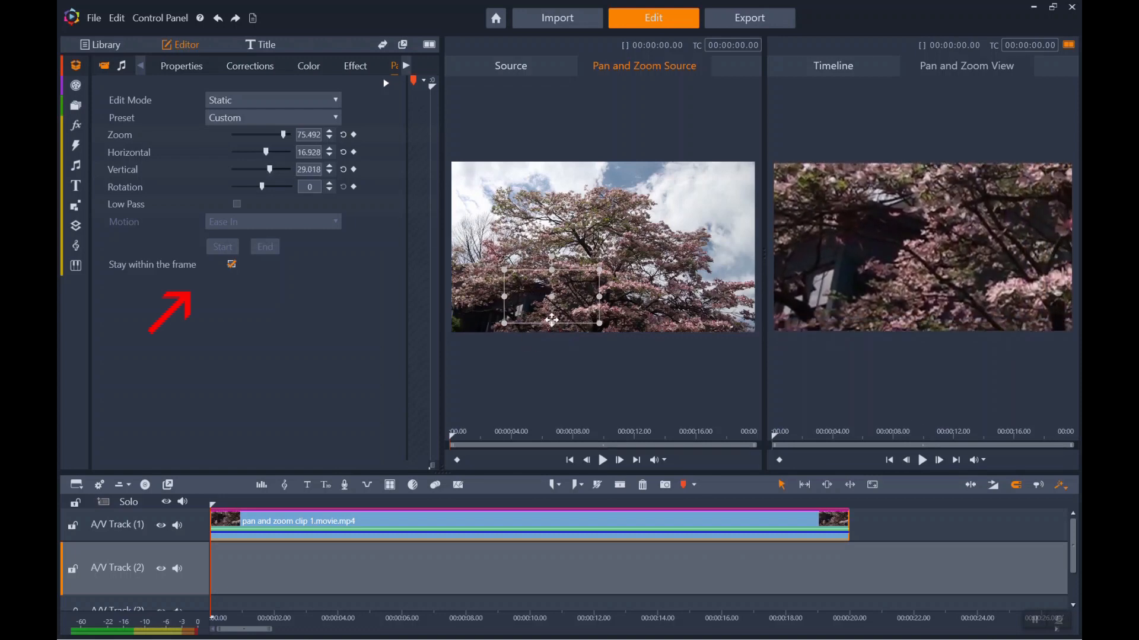
drag(552, 325, 561, 349)
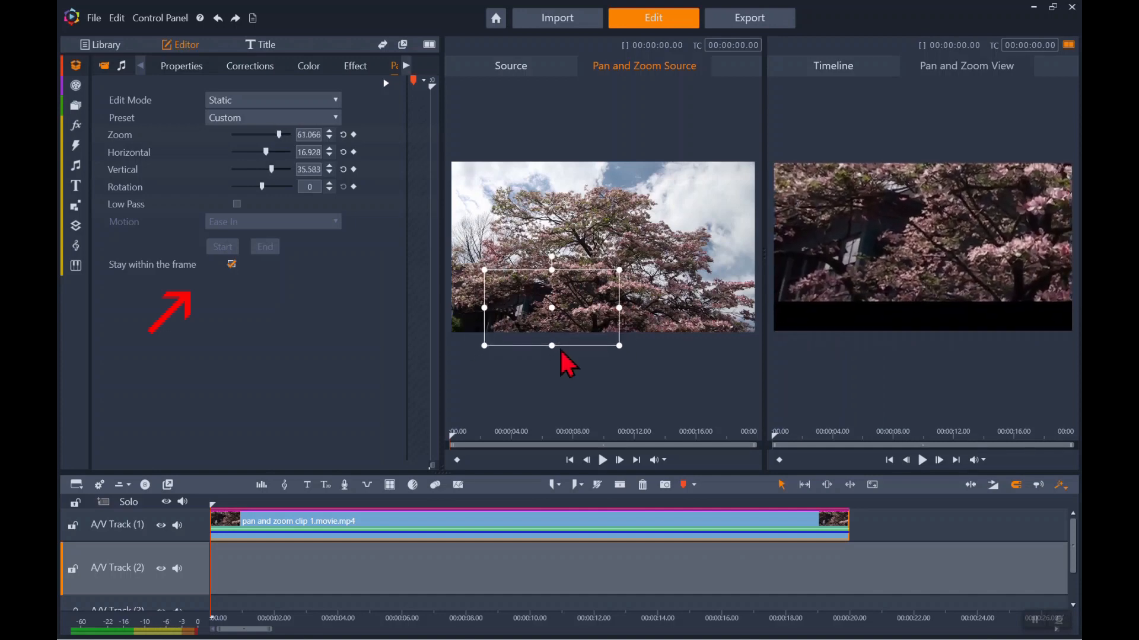
Move the pan and zoom frame back inside the picture's lower edge, at about 10 Horizontal and 20 Vertical.
drag(551, 306, 572, 293)
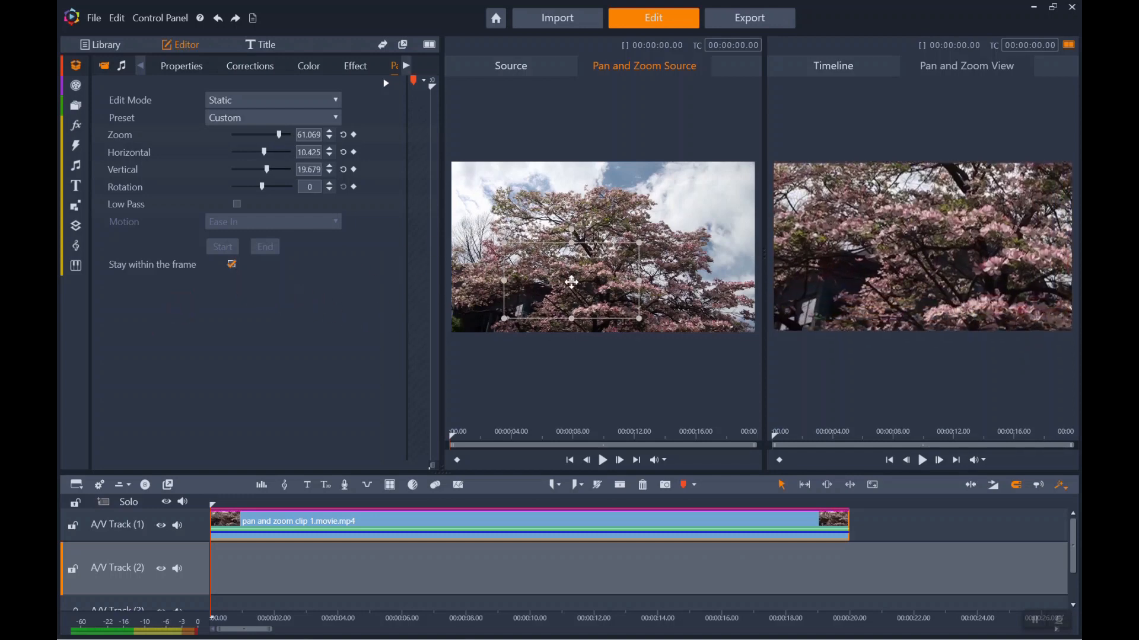
mouse_move(570, 278)
mouse_down()
mouse_move(572, 307)
mouse_move(569, 294)
mouse_up()
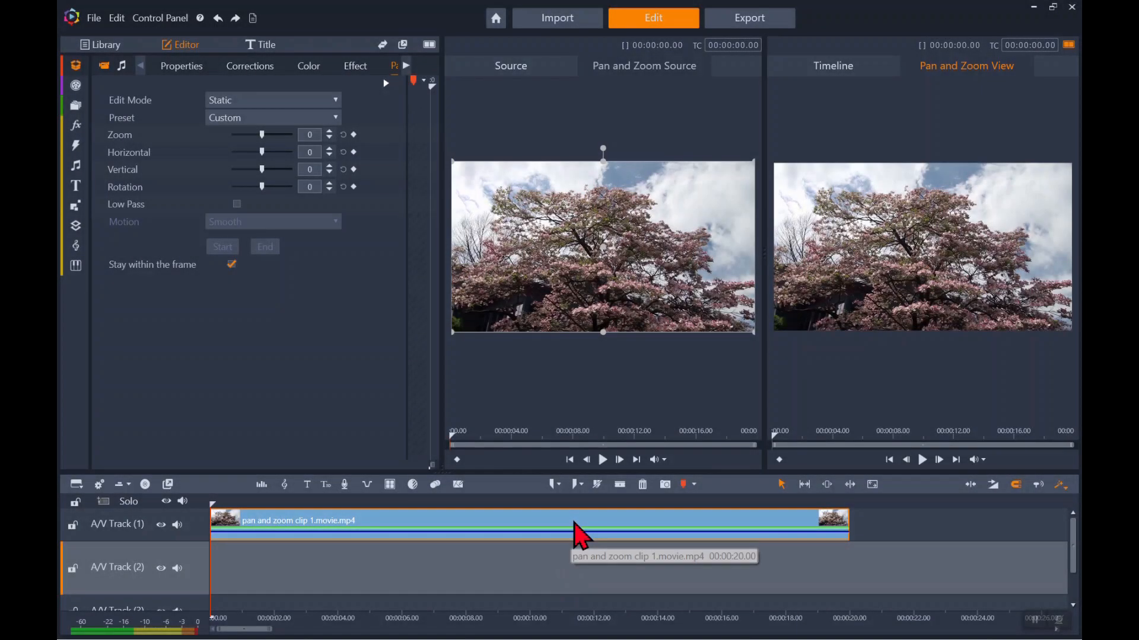
Open Pan and Zoom for the clip, set the edit mode to Animated and apply the Slow Zoom In preset.
right_click(574, 523)
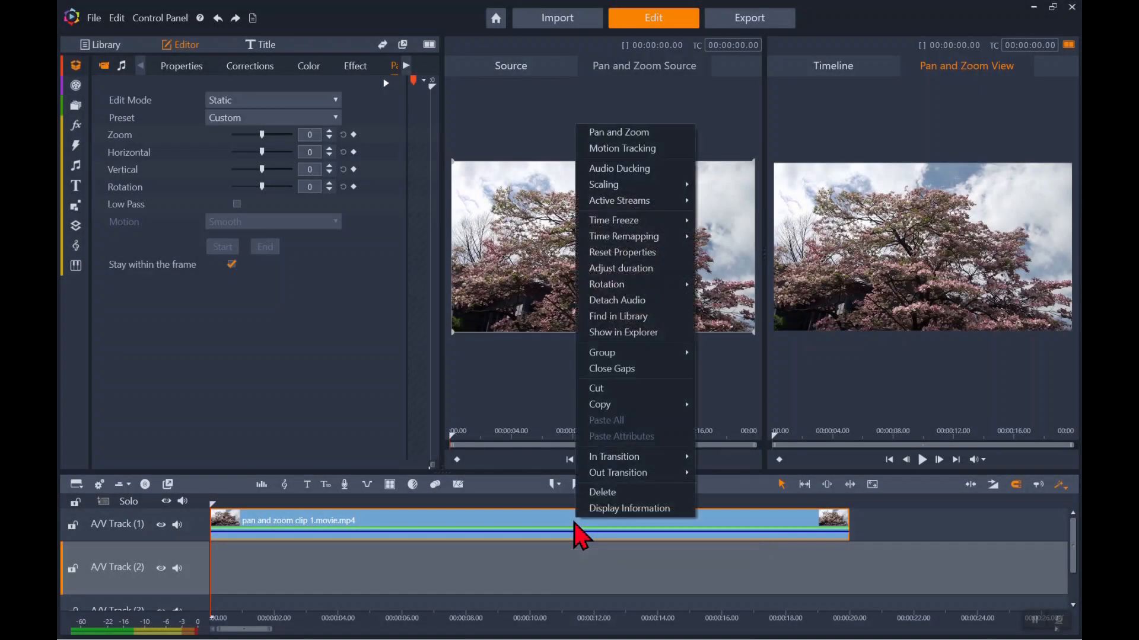
click(617, 132)
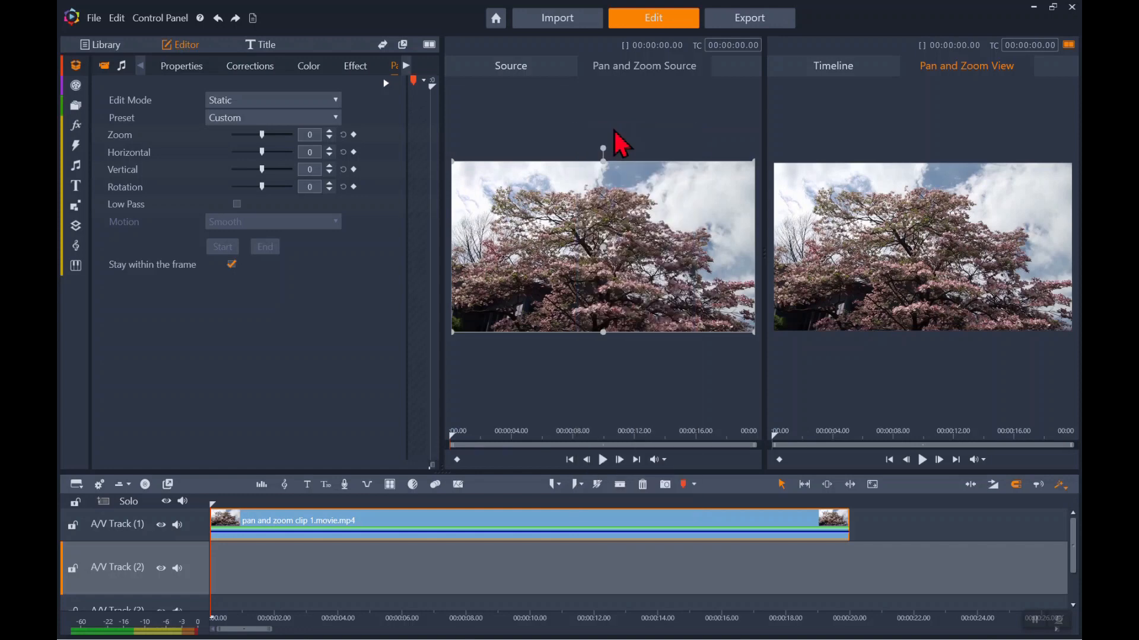
click(335, 101)
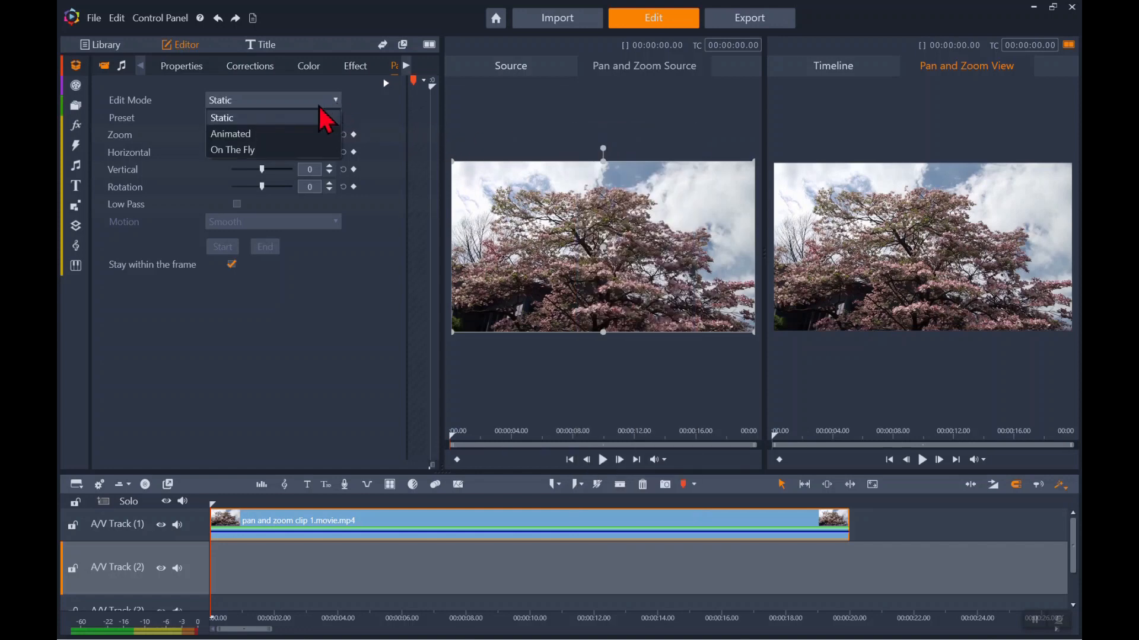
click(250, 133)
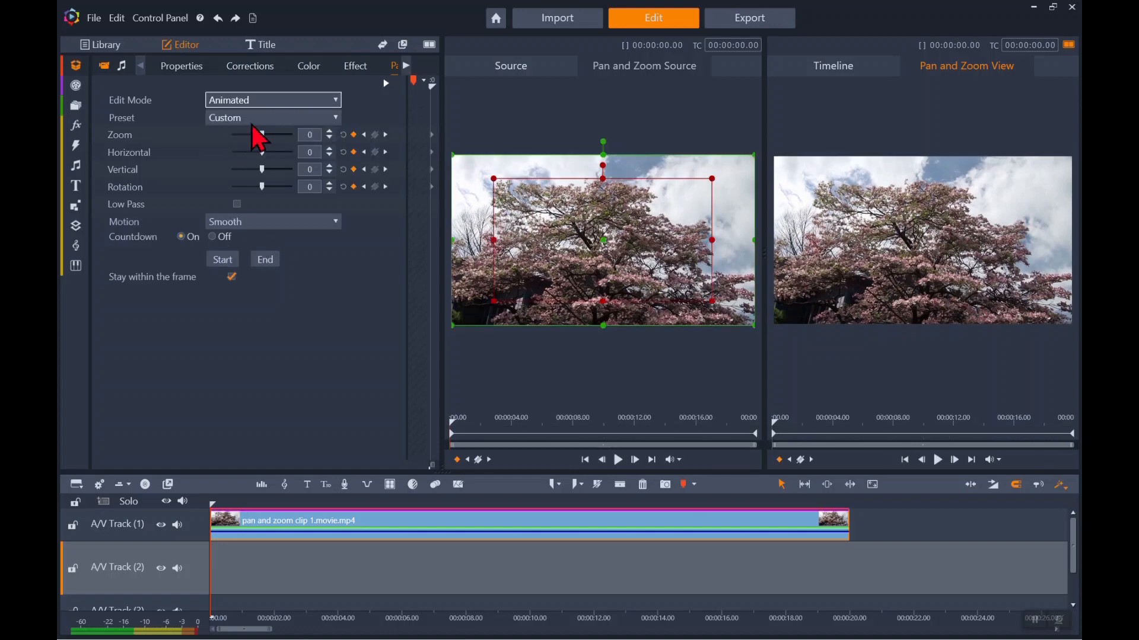
click(336, 118)
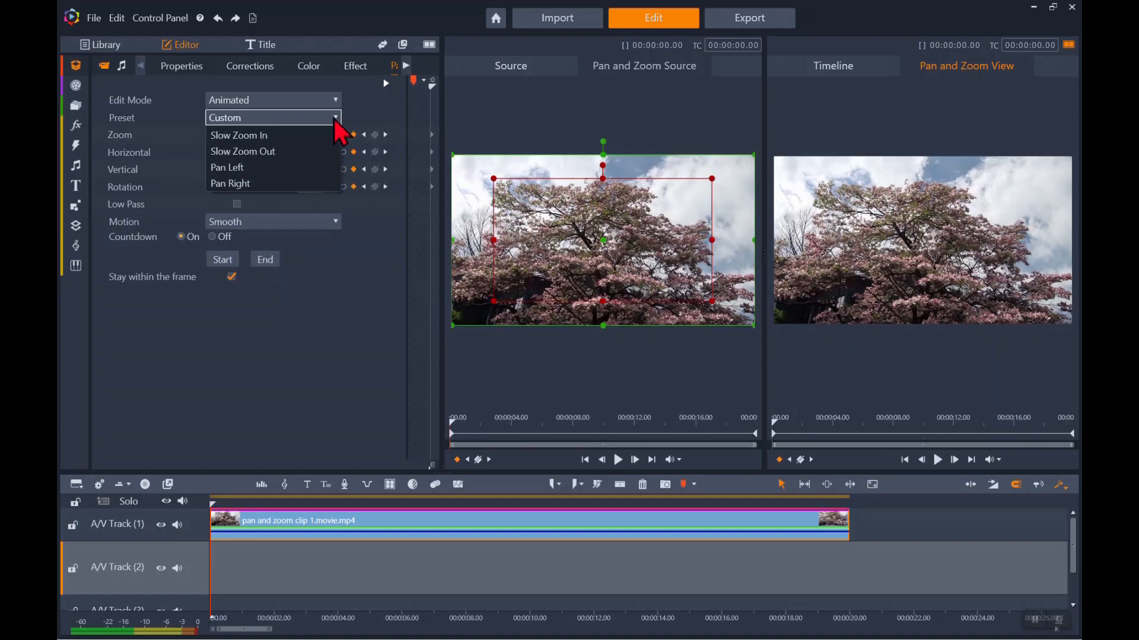
click(255, 138)
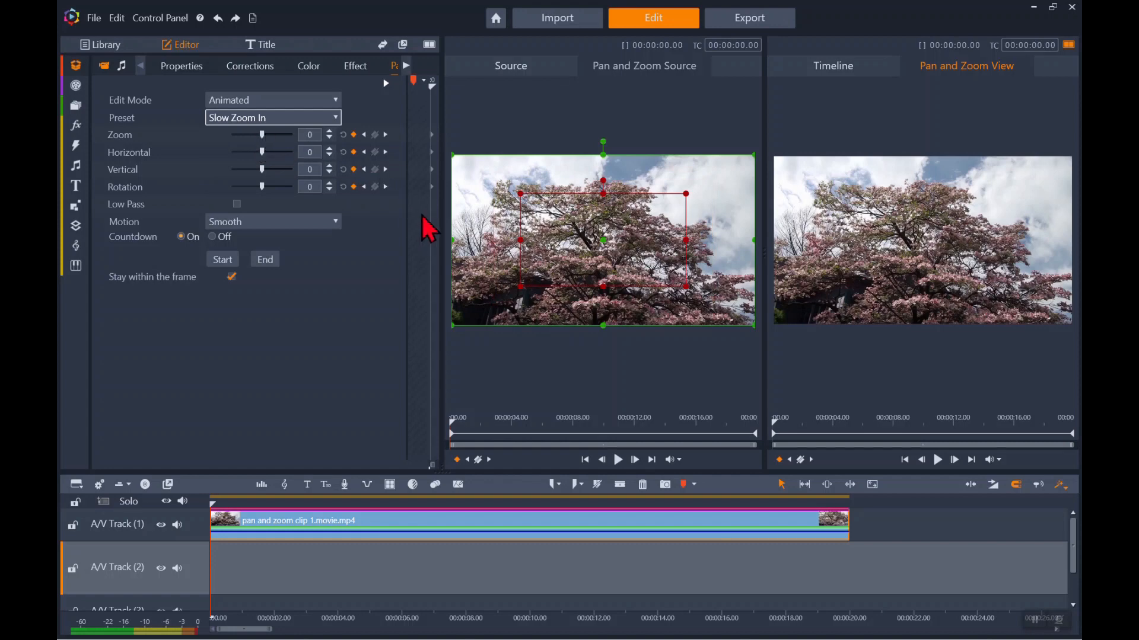
Widen the editor to reveal the keyframe timeline and scrub the clip to about 8 seconds, keeping the Pan and Zoom Source preview in view.
drag(443, 217, 618, 215)
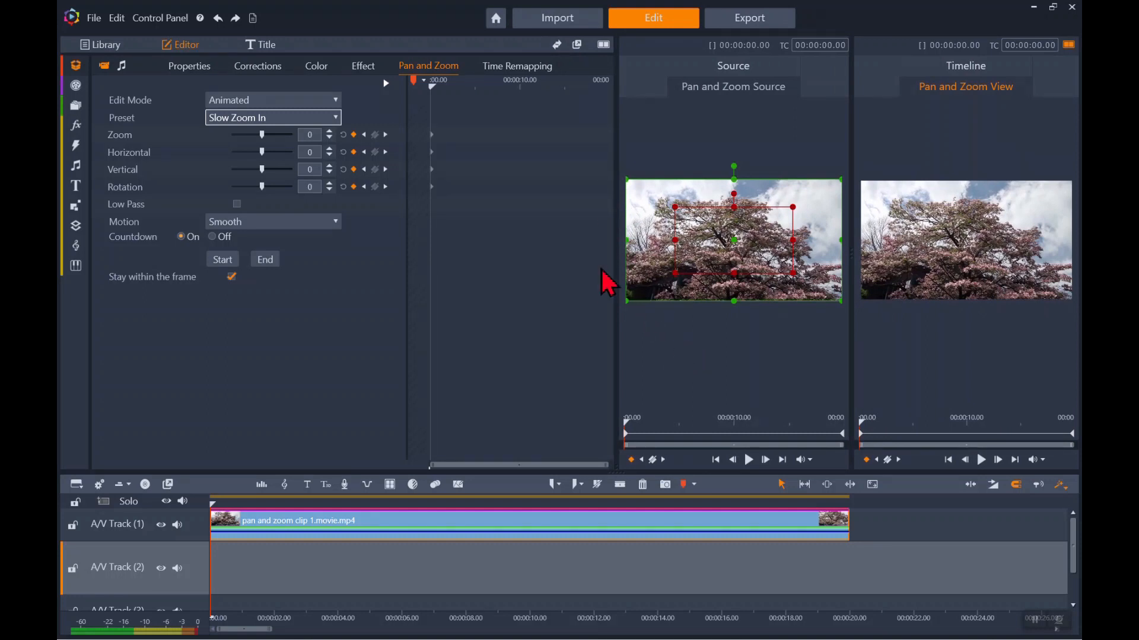
drag(432, 84, 431, 122)
drag(213, 504, 477, 508)
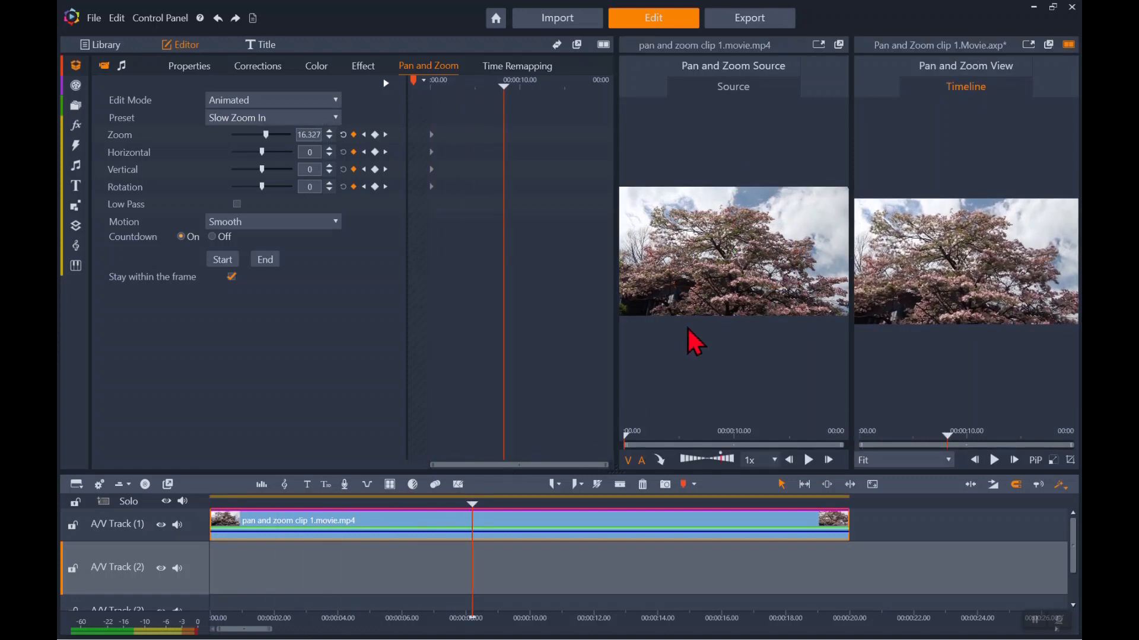
click(741, 68)
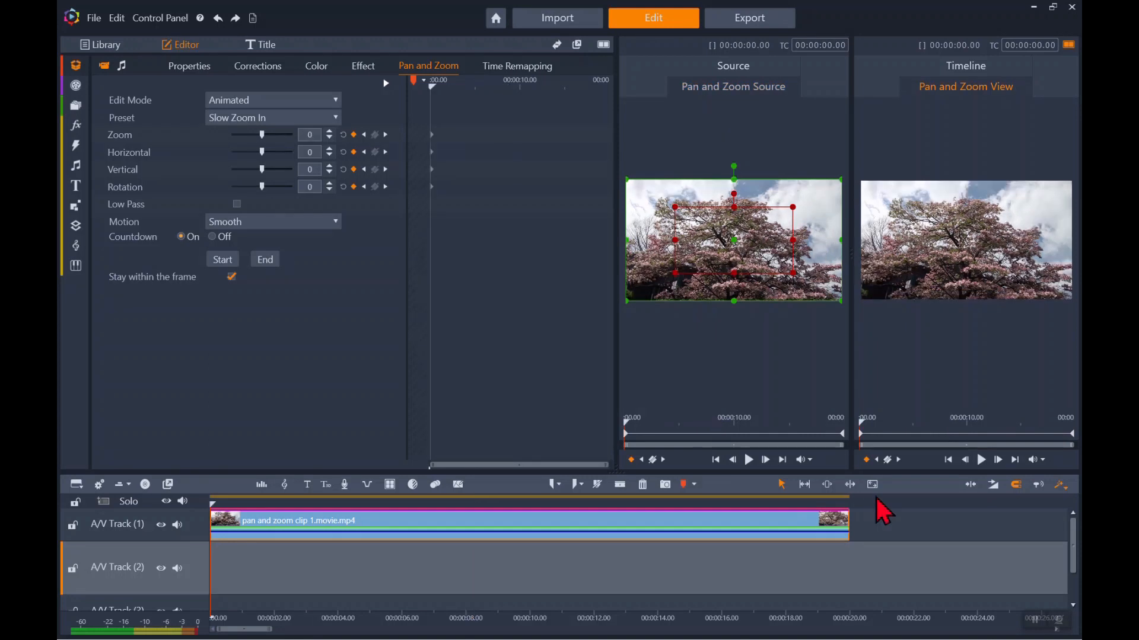
Play the Slow Zoom In animation from the clip's start, pausing it about halfway before resuming.
click(982, 461)
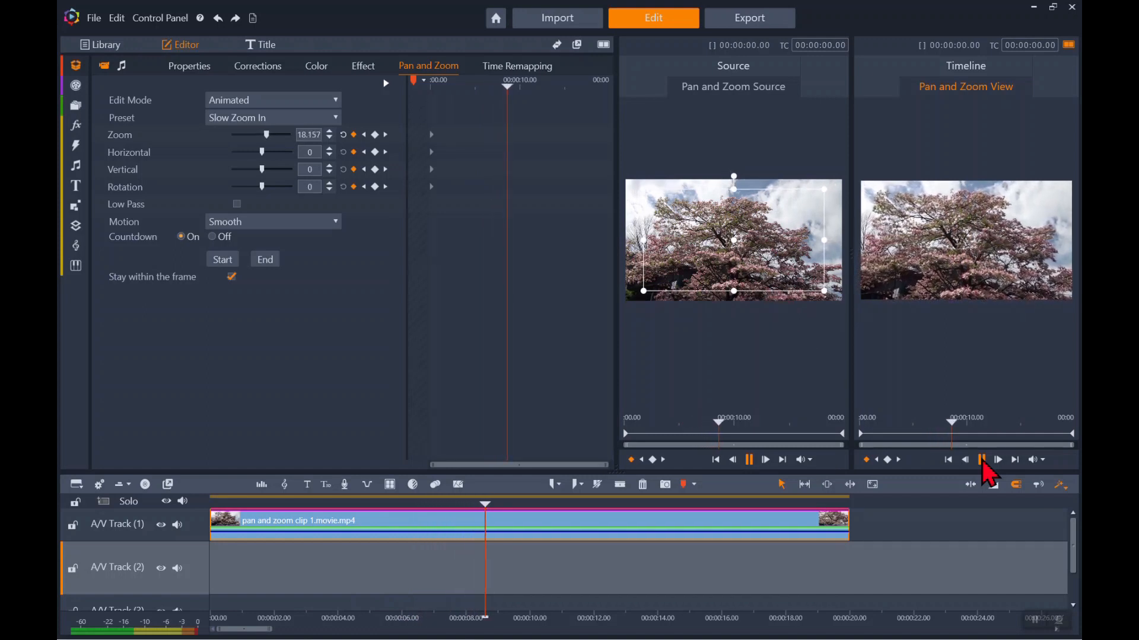
click(981, 460)
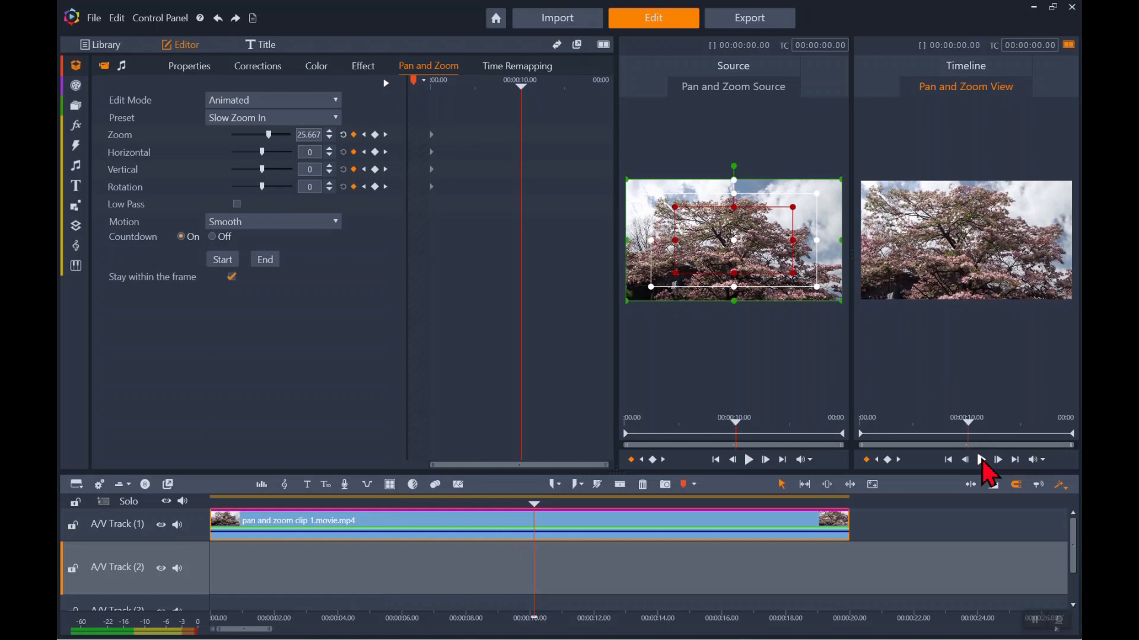
click(982, 461)
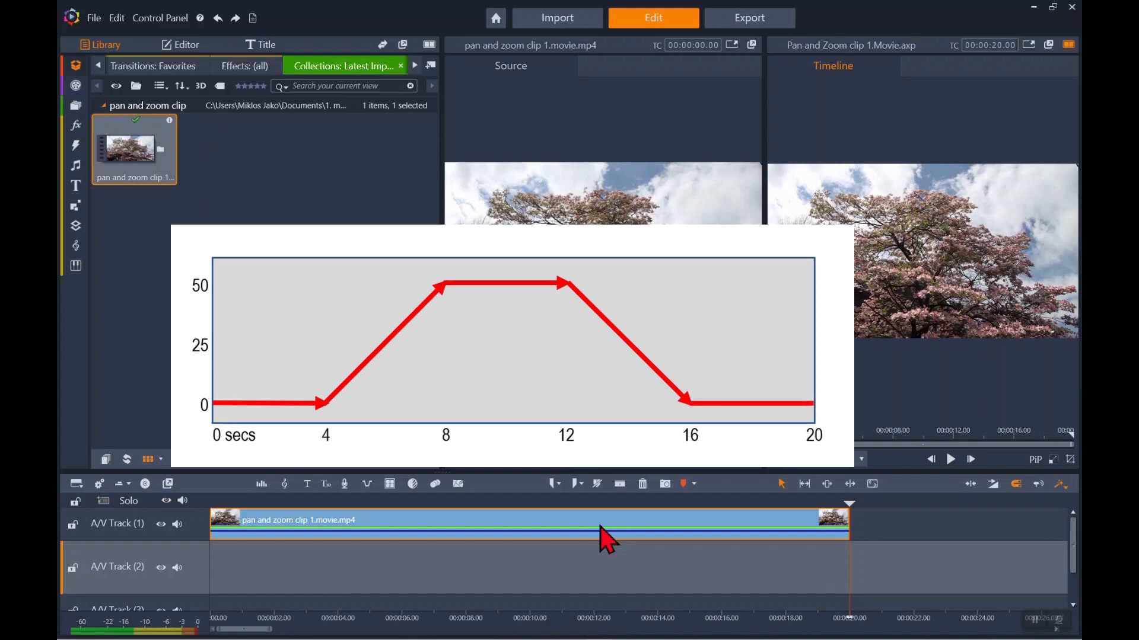
Reopen the clip's animated Pan and Zoom with the Slow Zoom In preset and fit the full clip in a widened keyframe timeline.
double_click(601, 536)
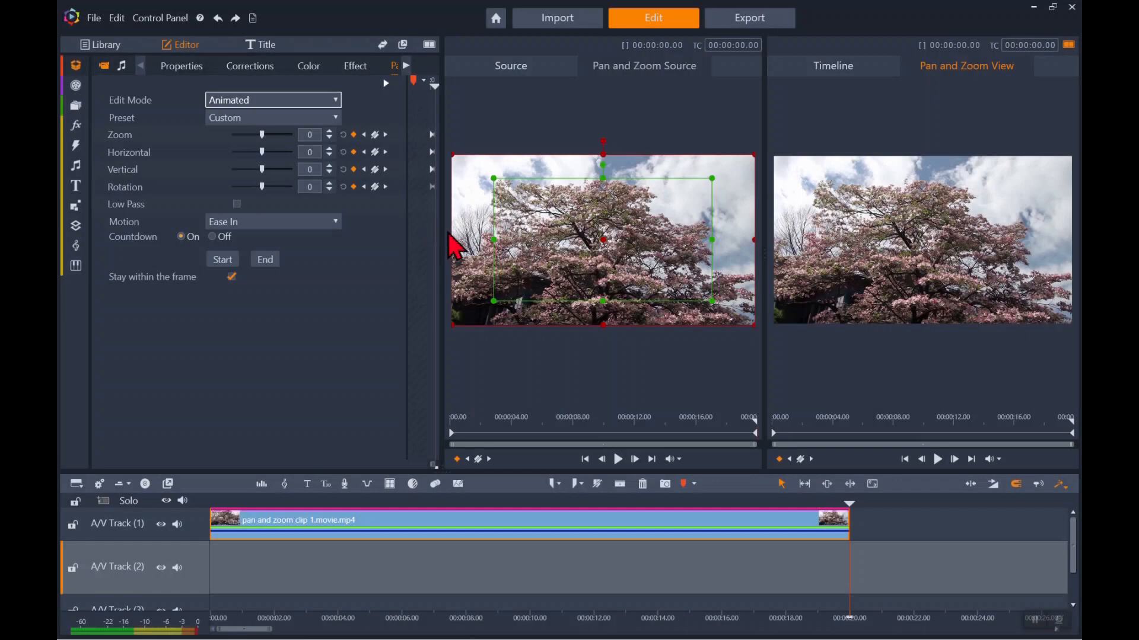
drag(443, 231, 615, 243)
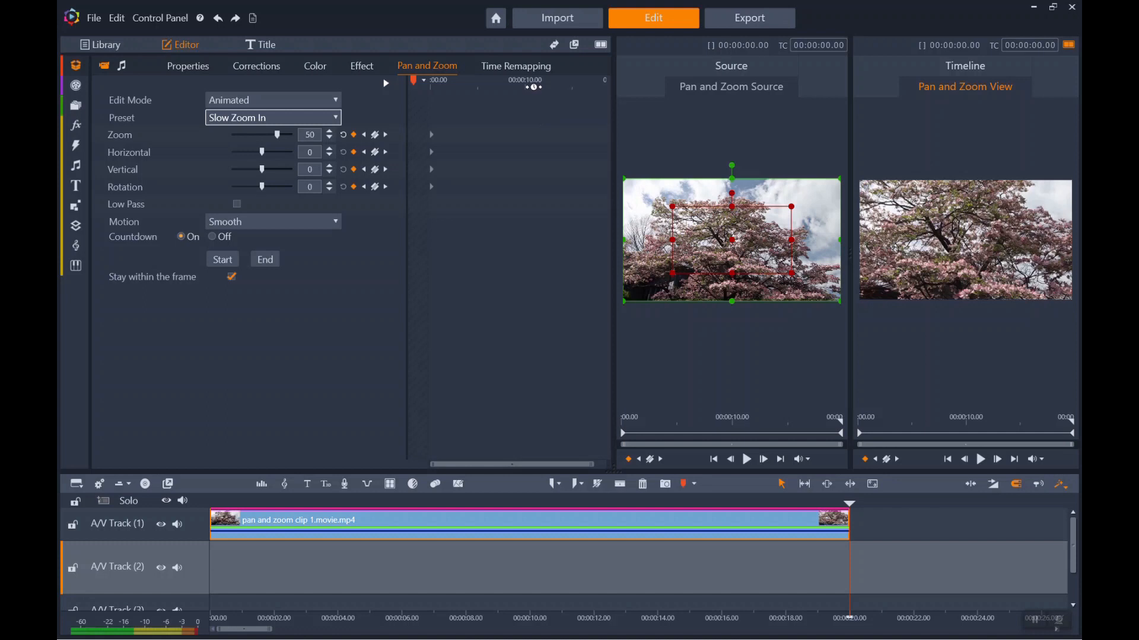
drag(529, 86, 477, 87)
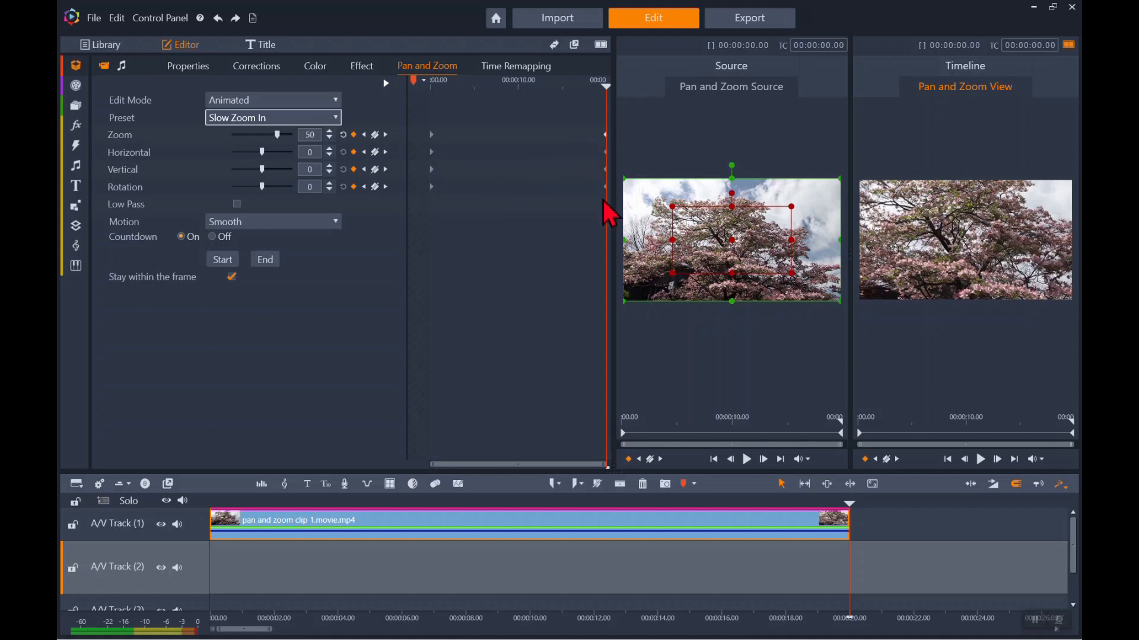
Scrub the keyframe playhead to 8 seconds and back to the start, and toggle between the Source and Pan and Zoom Source previews.
drag(605, 85, 502, 84)
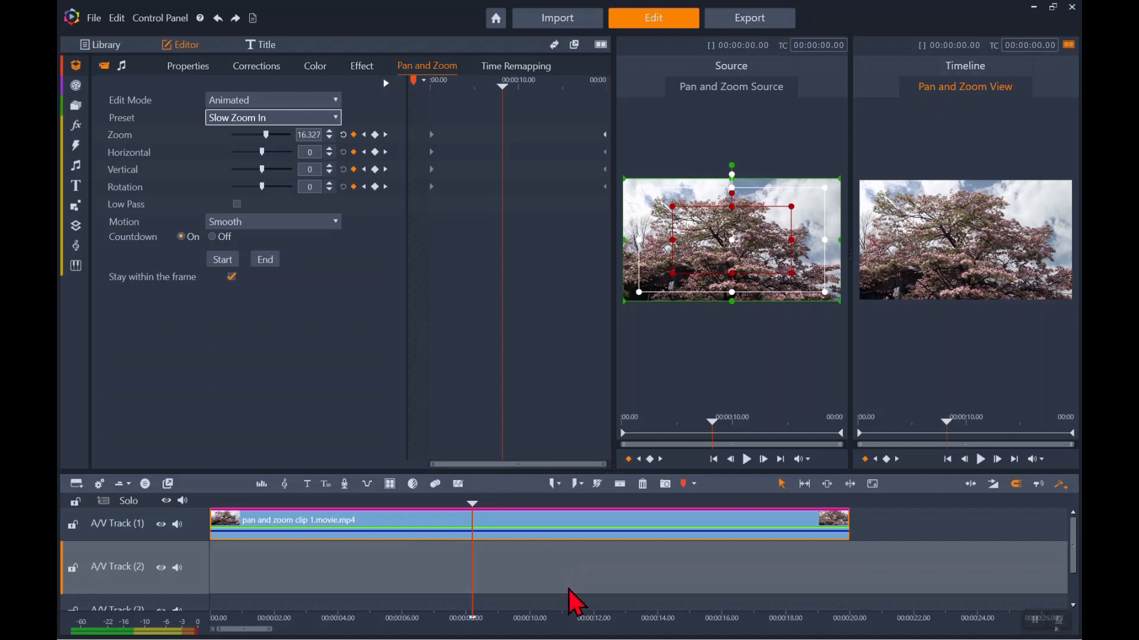
mouse_move(563, 610)
mouse_down()
mouse_move(460, 606)
mouse_move(574, 603)
mouse_move(563, 603)
mouse_up()
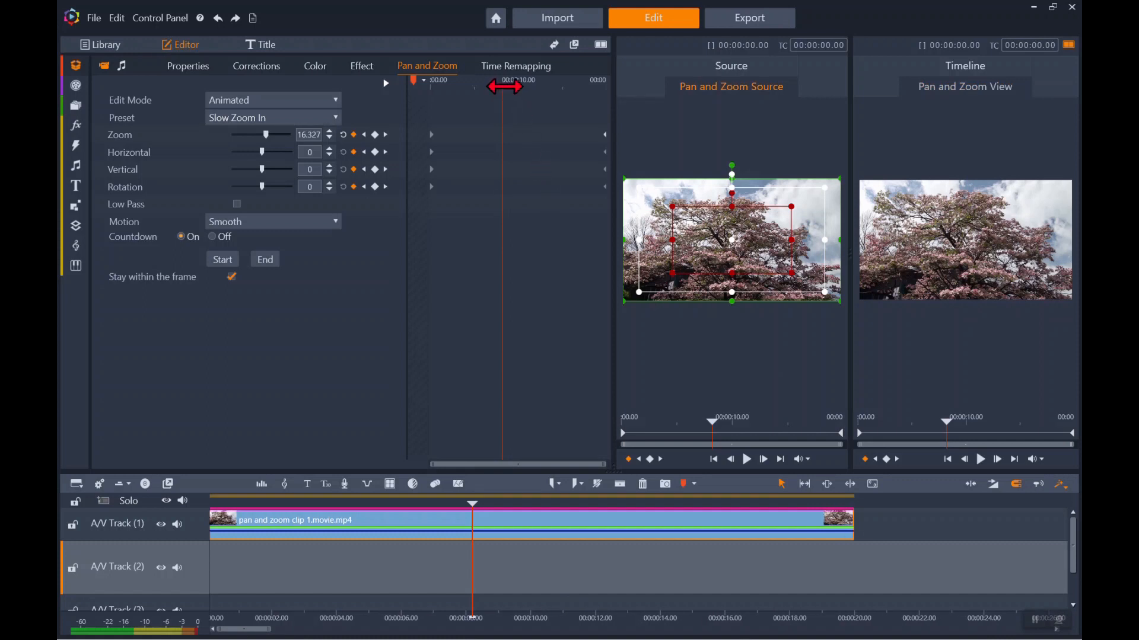
drag(505, 88, 431, 88)
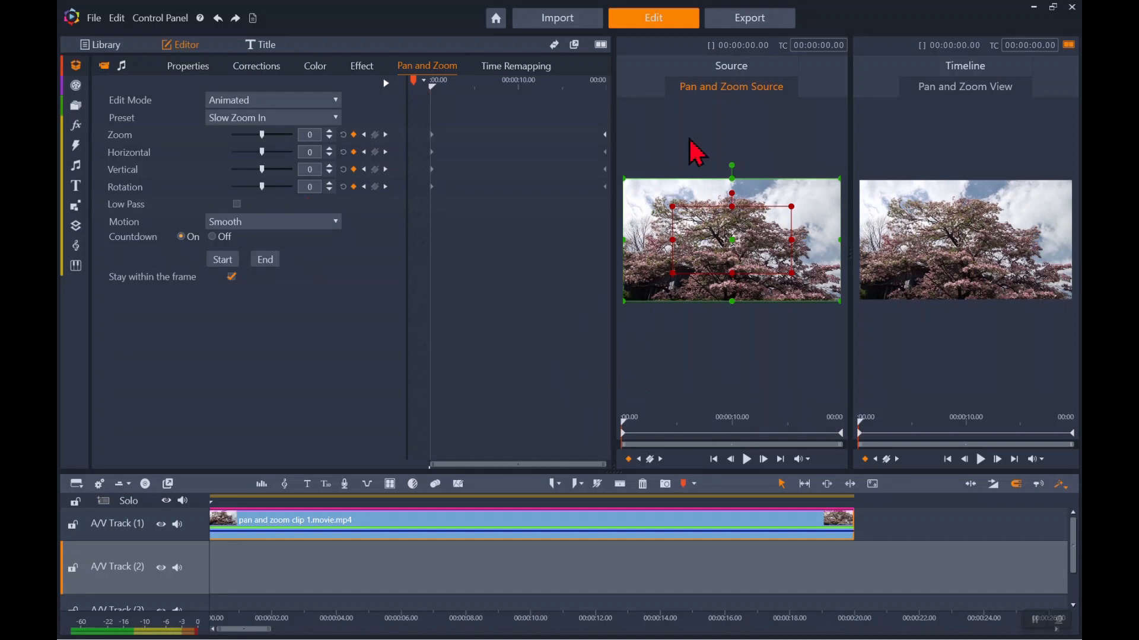
click(734, 66)
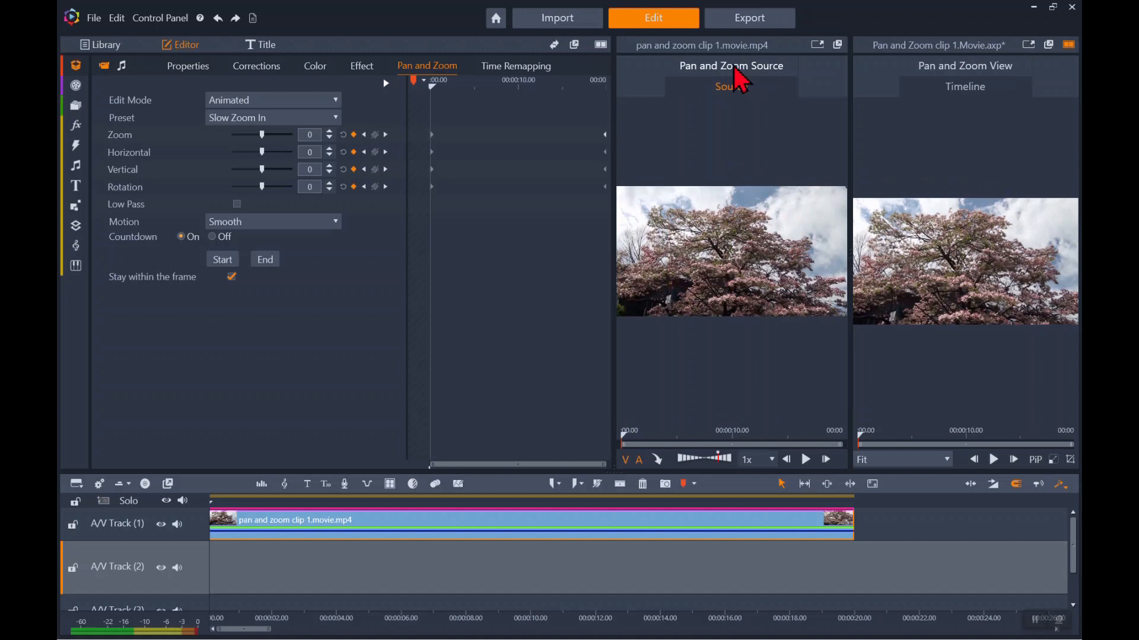
click(734, 66)
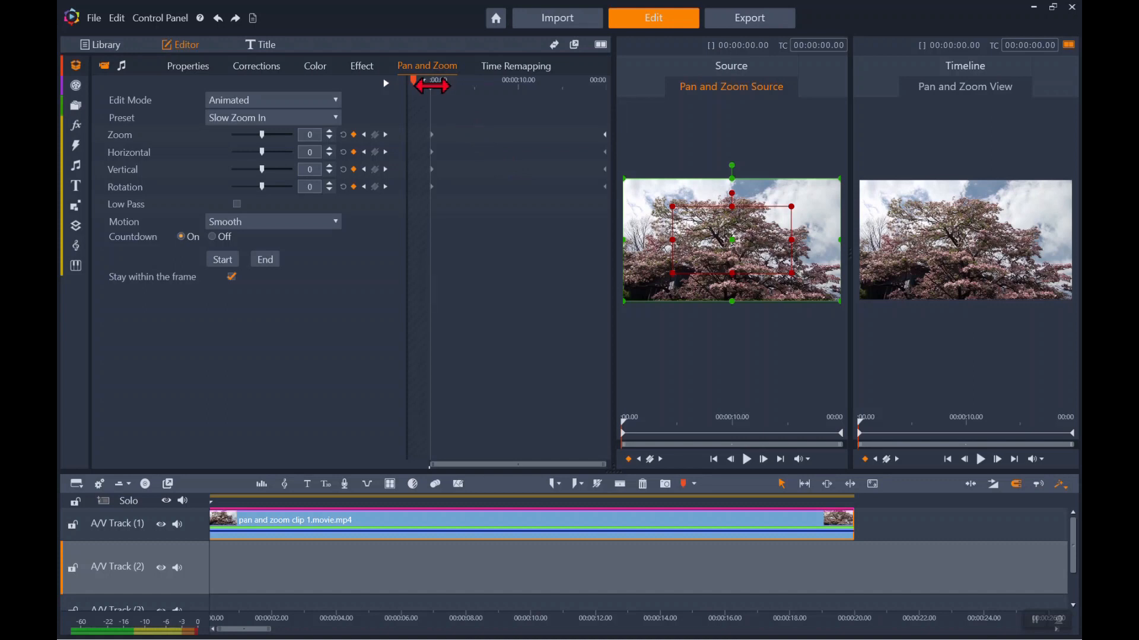
Add Zoom, Horizontal and Vertical keyframes at the 4-second mark and set the Zoom there to 0.
drag(430, 86, 465, 93)
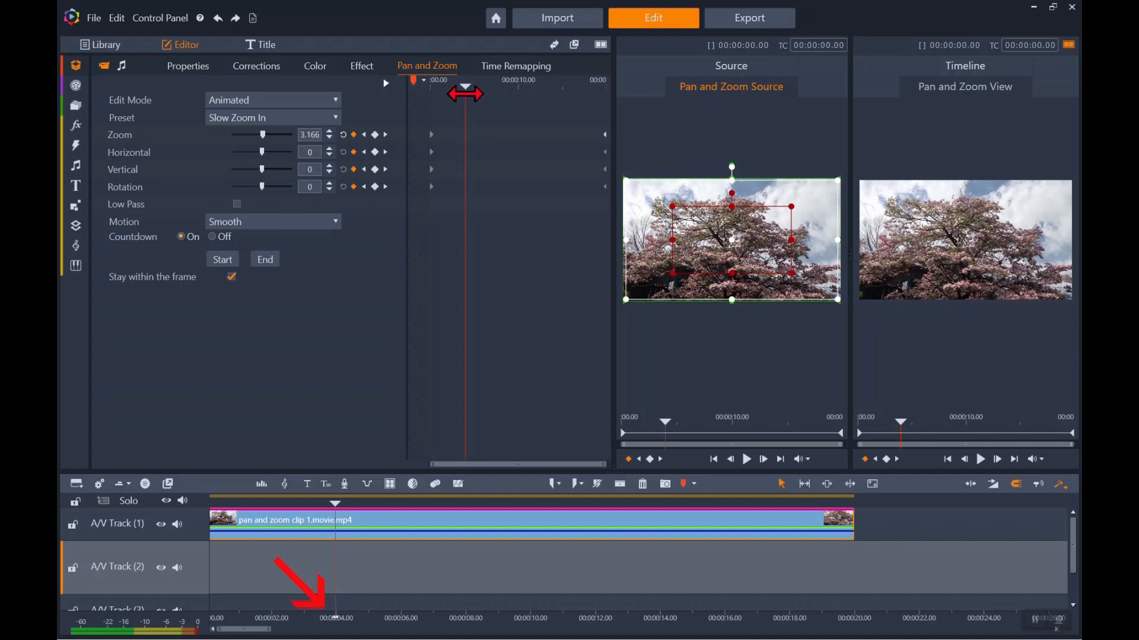
click(376, 136)
click(375, 153)
click(376, 170)
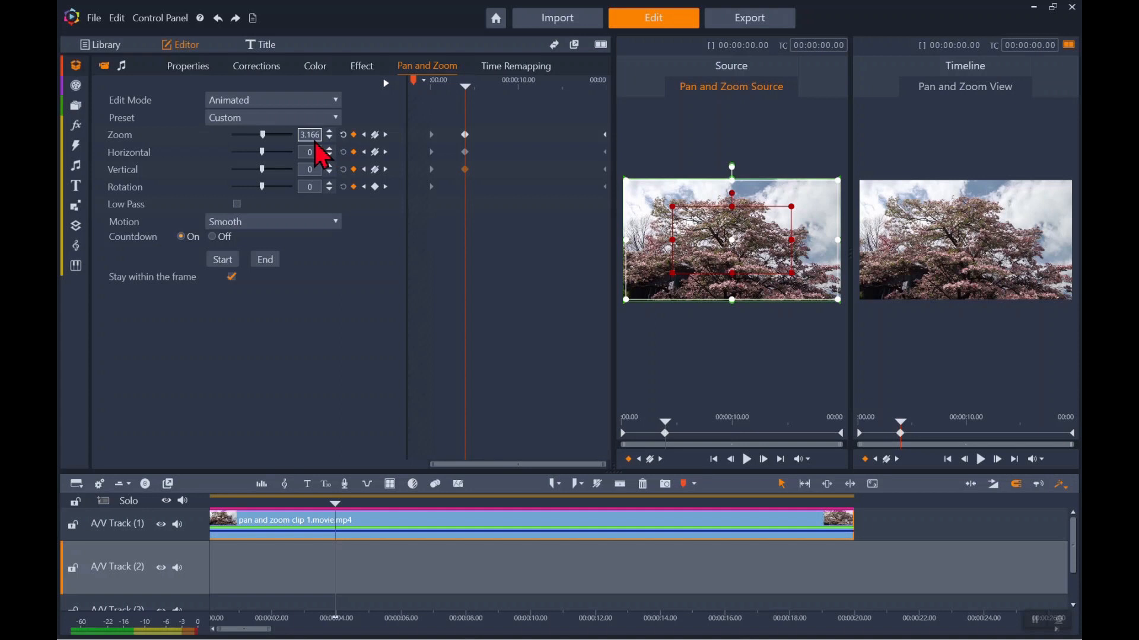
double_click(119, 138)
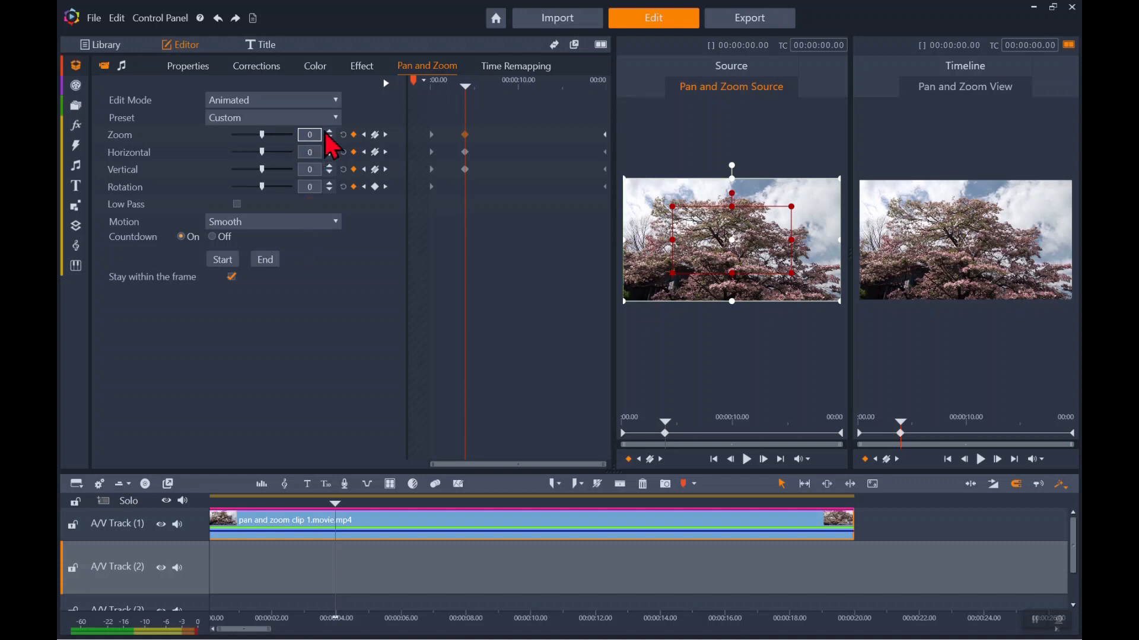
Add Zoom, Horizontal and Vertical keyframes at the 8-second mark.
drag(465, 86, 501, 93)
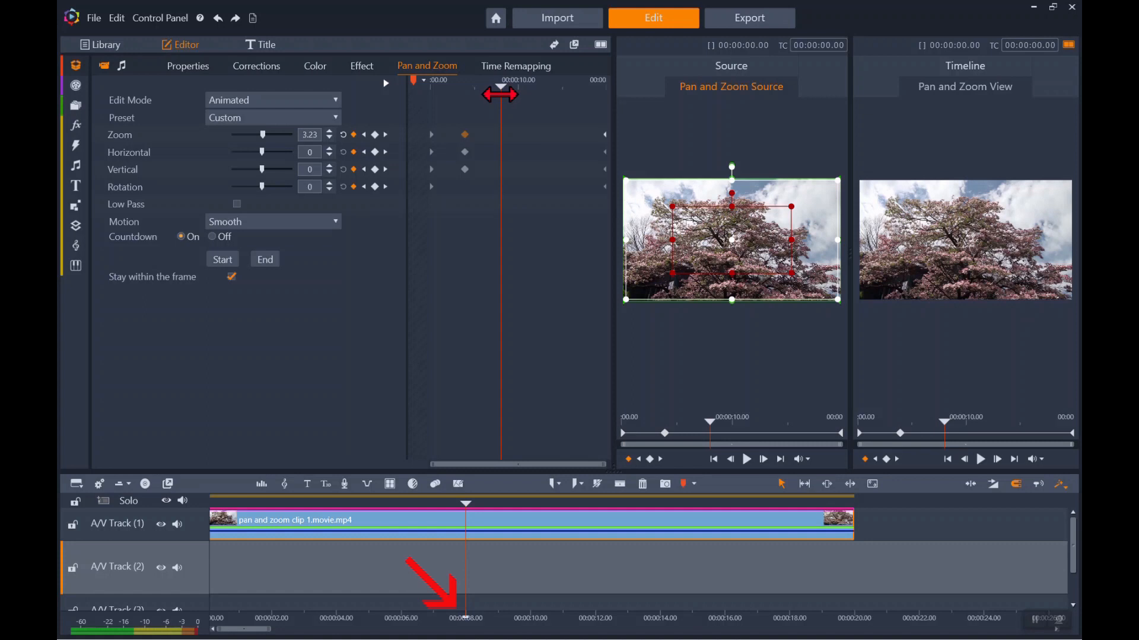
click(375, 135)
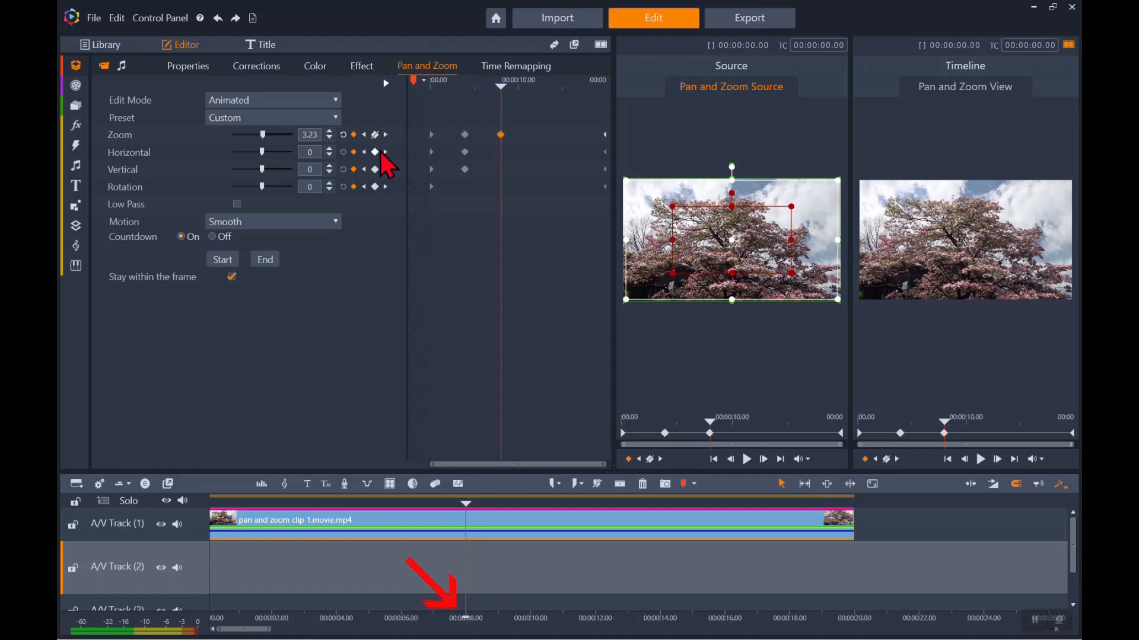
click(374, 152)
click(375, 170)
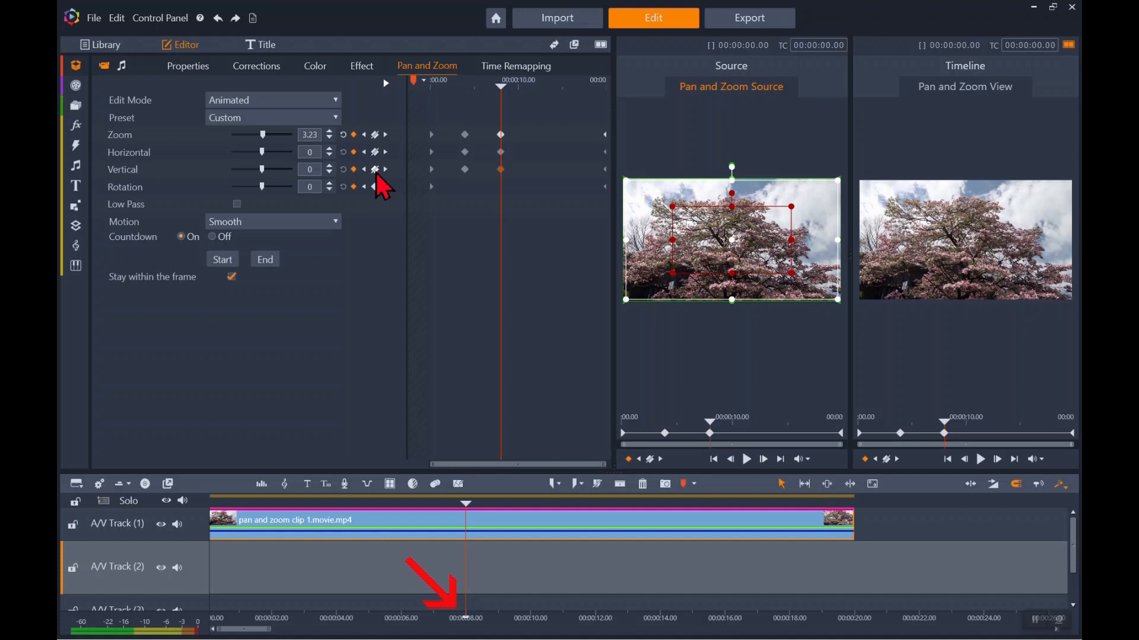
Set the 8-second keyframes to Zoom 50, Horizontal 22 and Vertical 22.
click(311, 137)
double_click(311, 136)
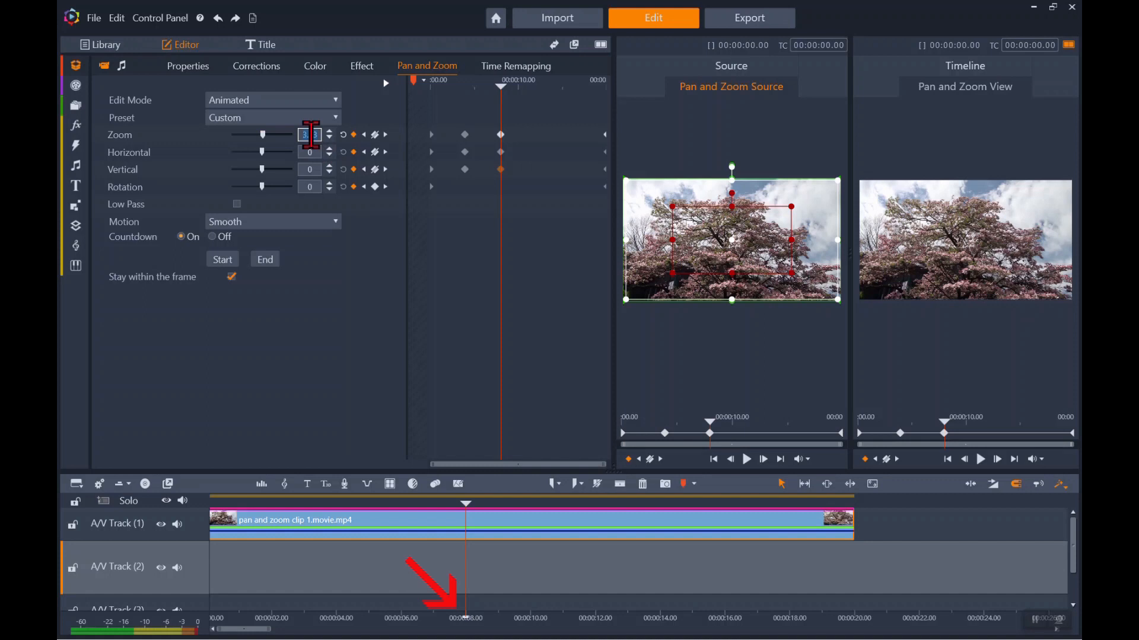
text(50)
key(Return)
click(315, 155)
double_click(312, 152)
click(313, 153)
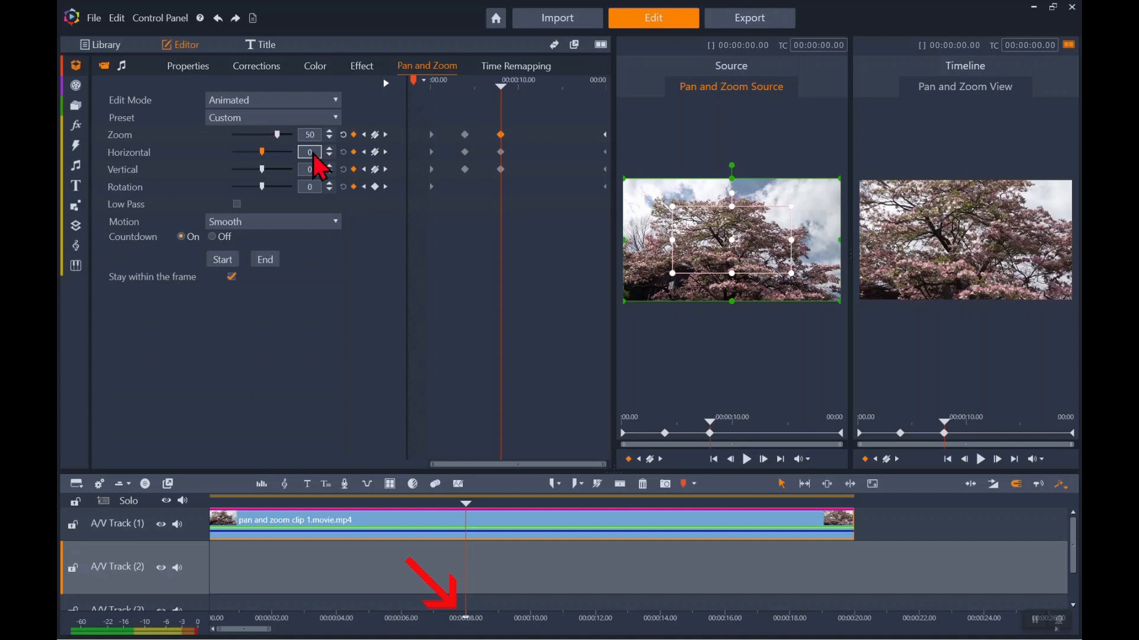
text(22)
key(Return)
click(311, 169)
text(22)
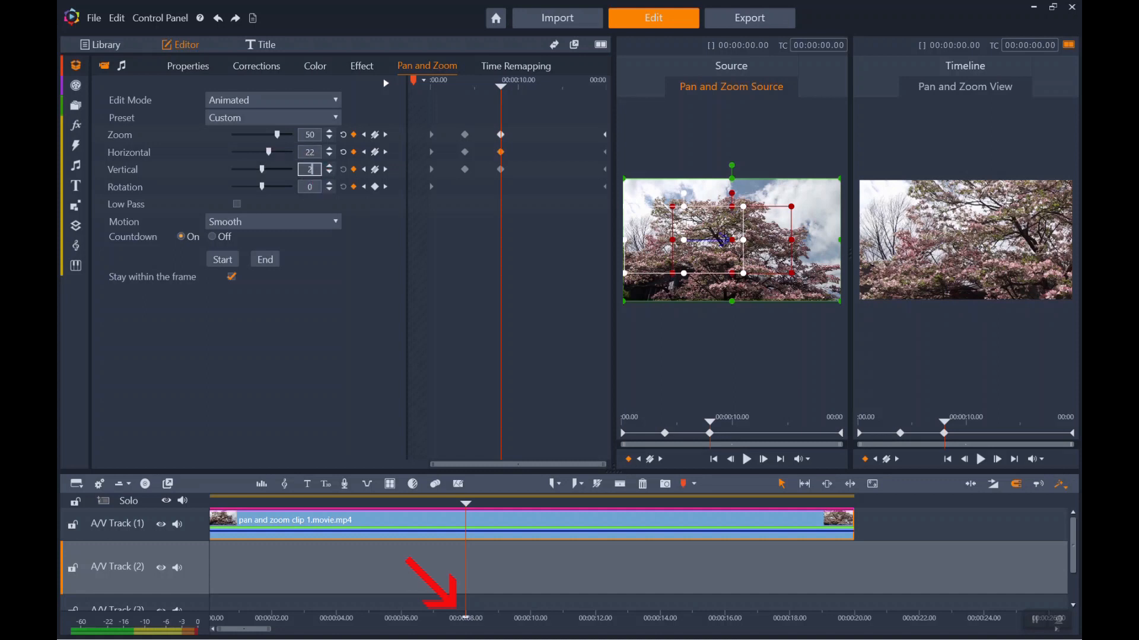
key(Return)
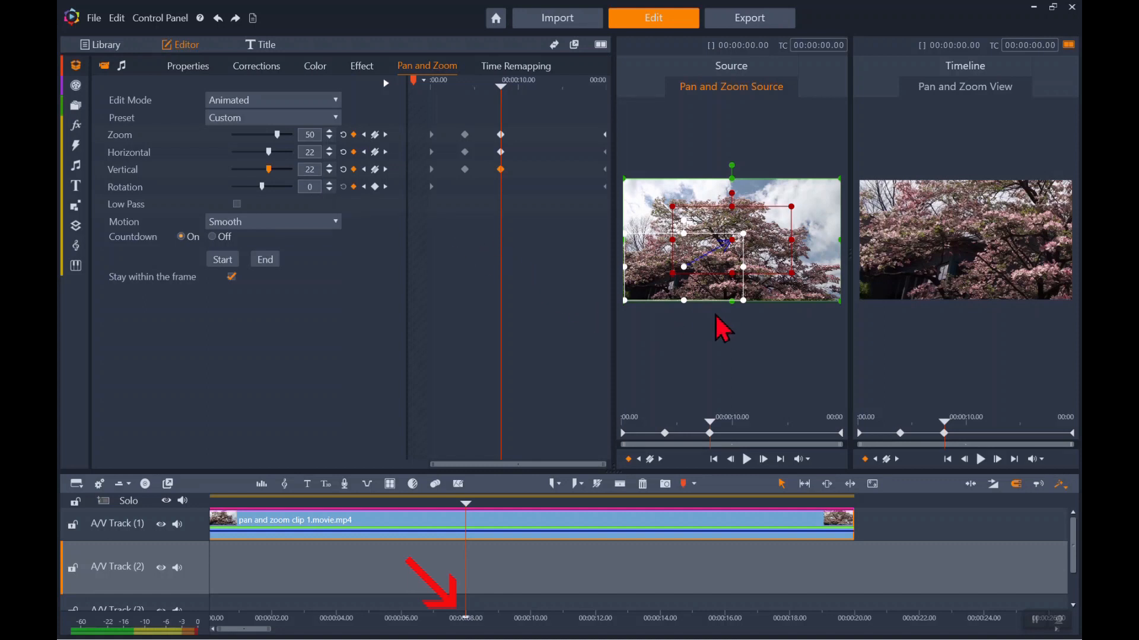
Play the clip past the 8-second keyframes to preview the pan and zoom motion, and pause it.
click(982, 460)
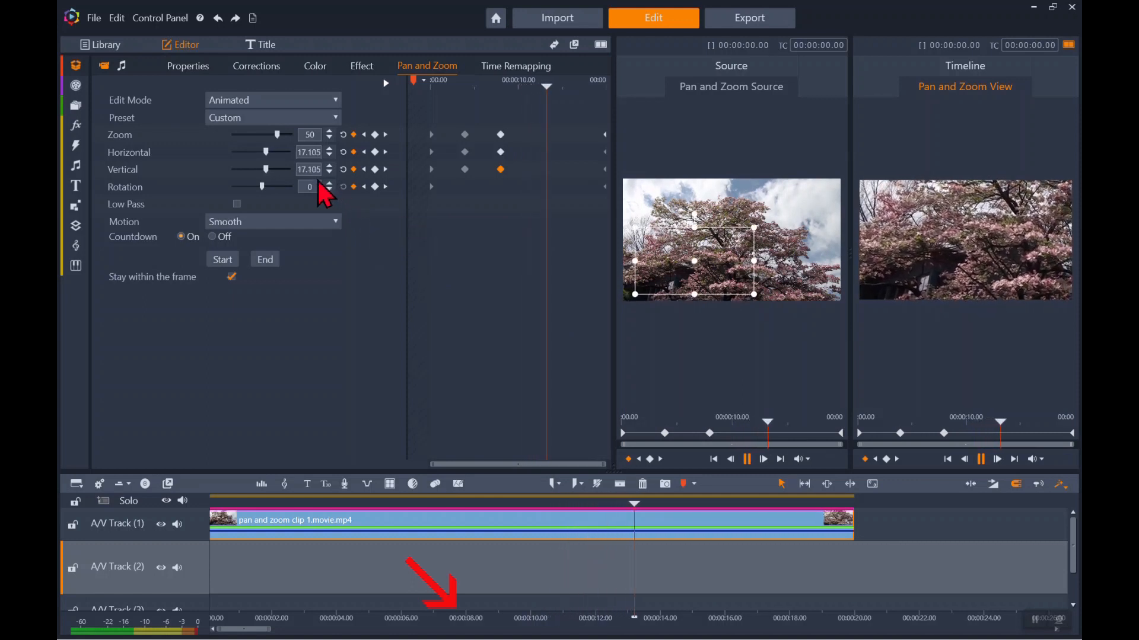
click(982, 461)
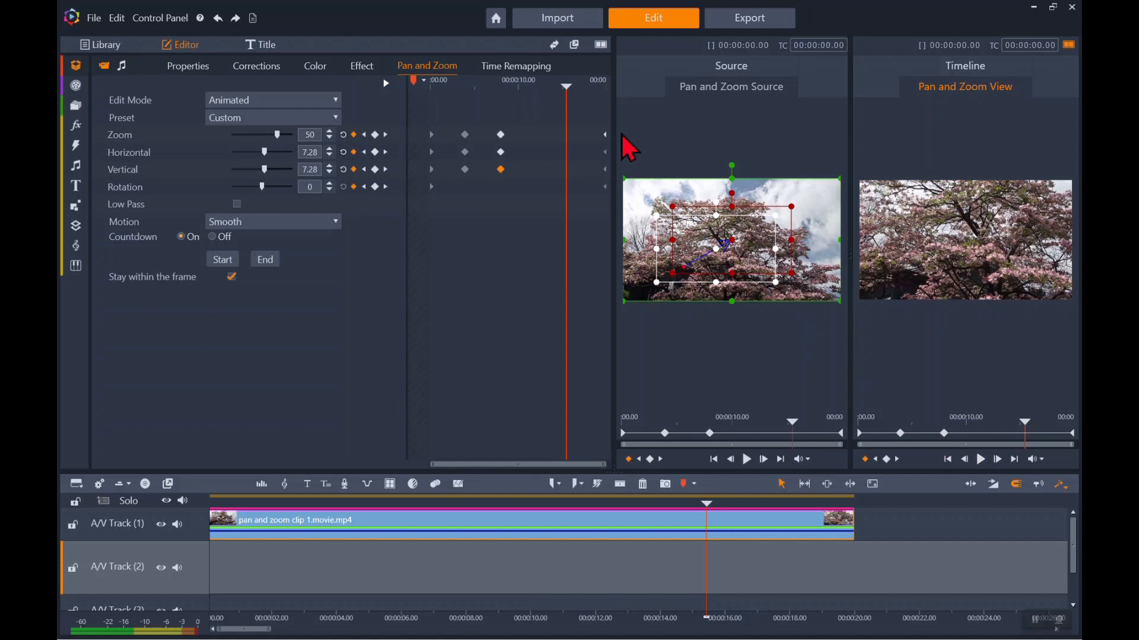
Add Zoom, Horizontal and Vertical keyframes at the clip's 12-second mark.
drag(566, 87, 536, 94)
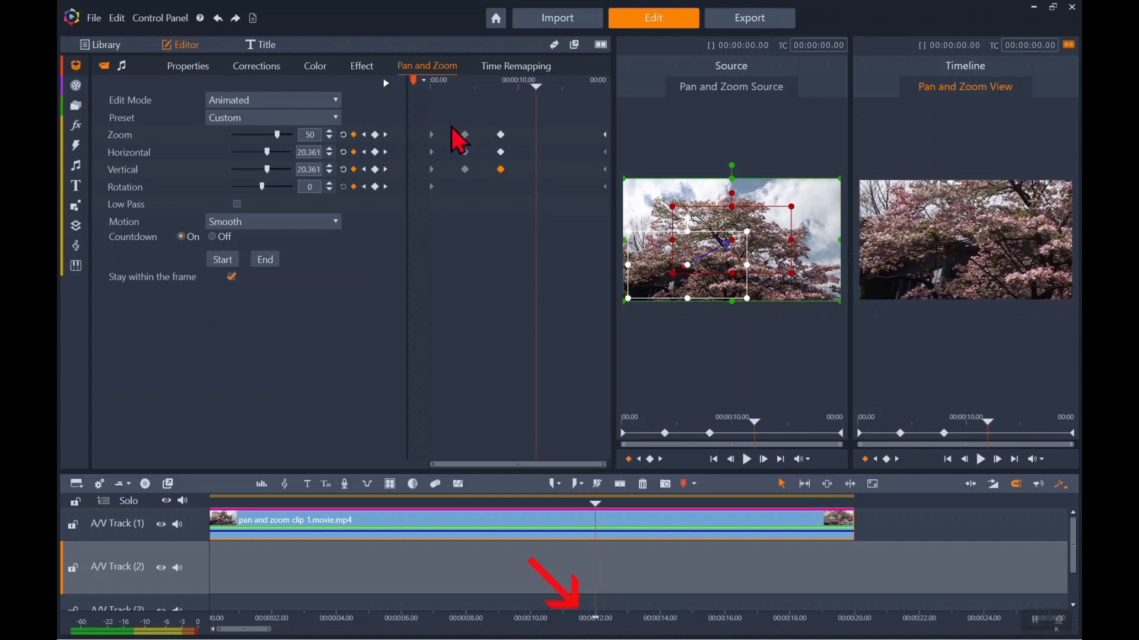
click(374, 134)
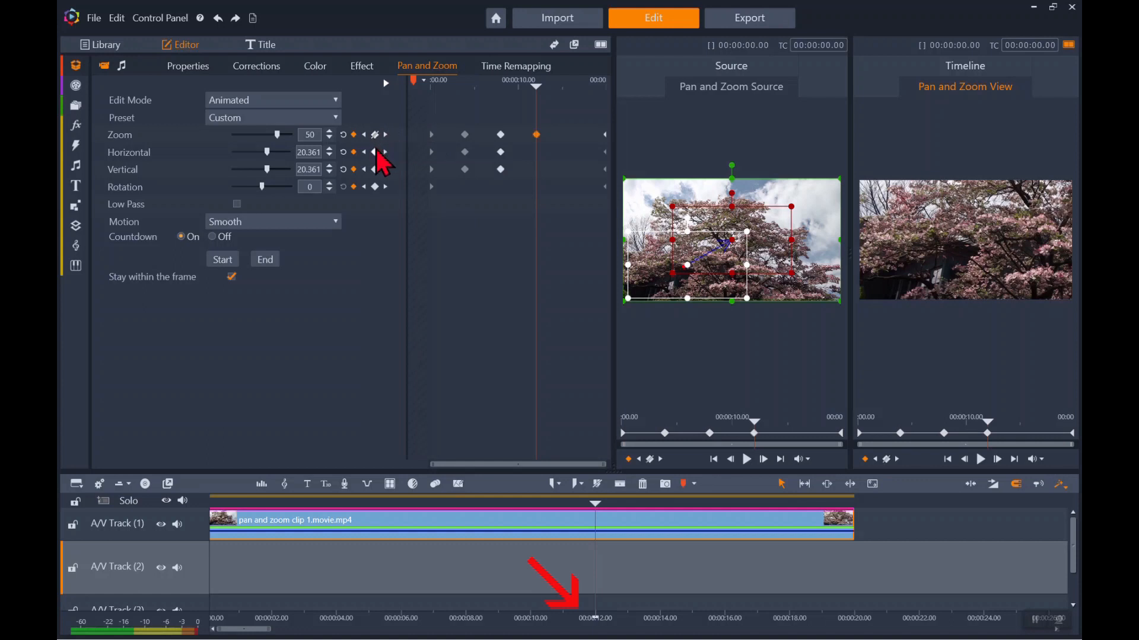
click(375, 170)
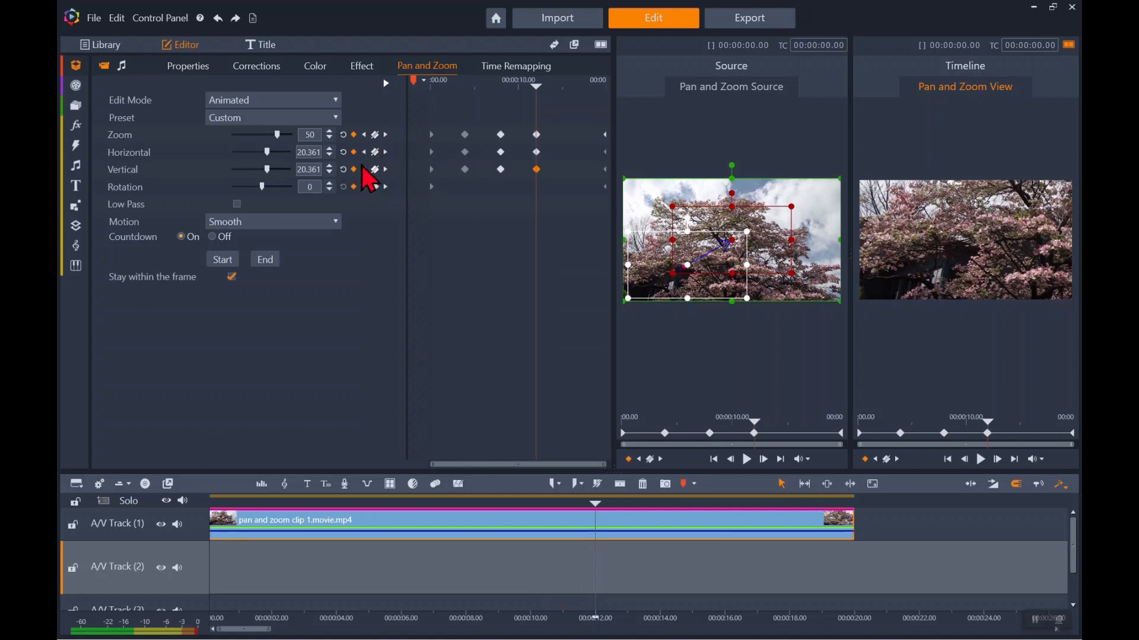
Set the 12-second keyframes to Horizontal 22 and Vertical 22.
double_click(311, 152)
text(22)
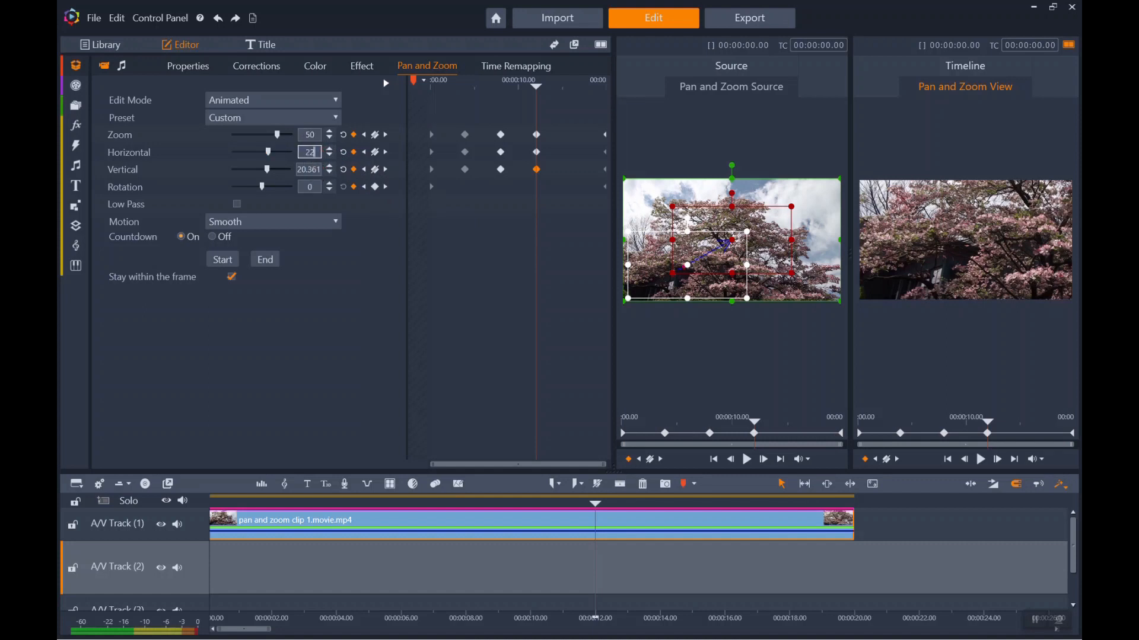
double_click(312, 169)
text(22)
key(Return)
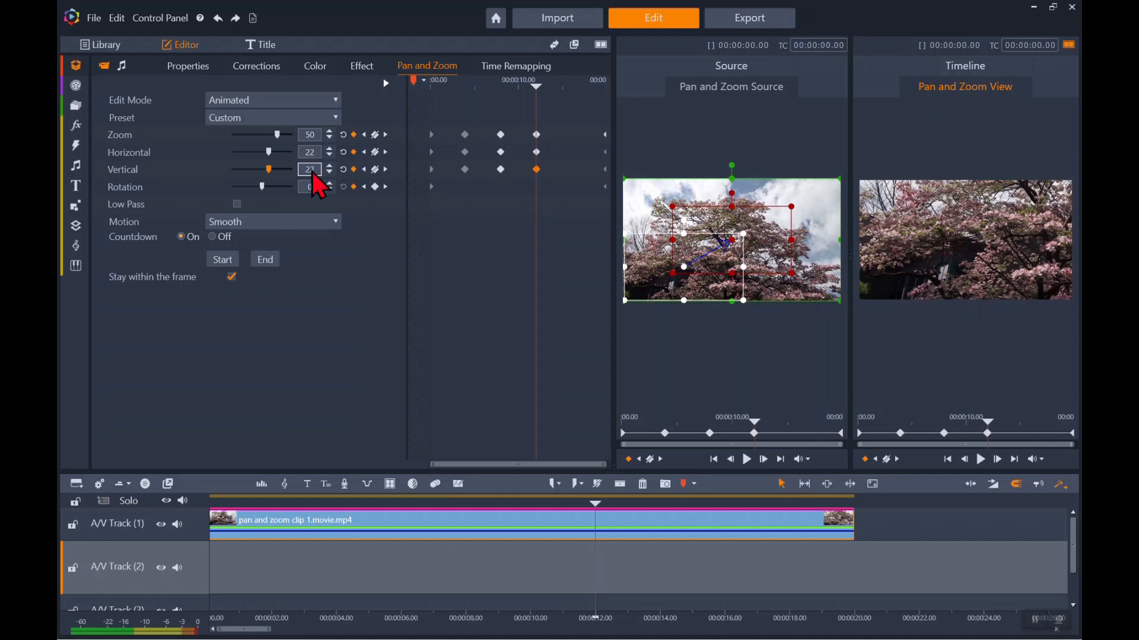
Add Zoom, Horizontal and Vertical keyframes at the 16-second mark with Zoom 0, and set Zoom to 0 at the clip's 20-second end.
click(536, 86)
drag(536, 87, 571, 90)
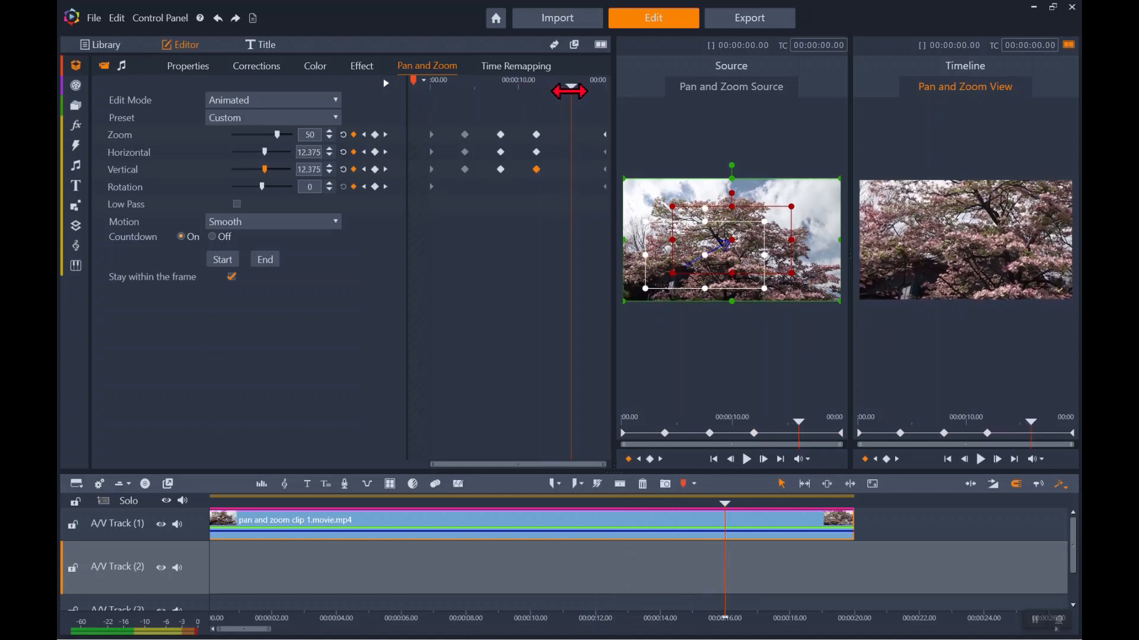
click(374, 134)
click(376, 152)
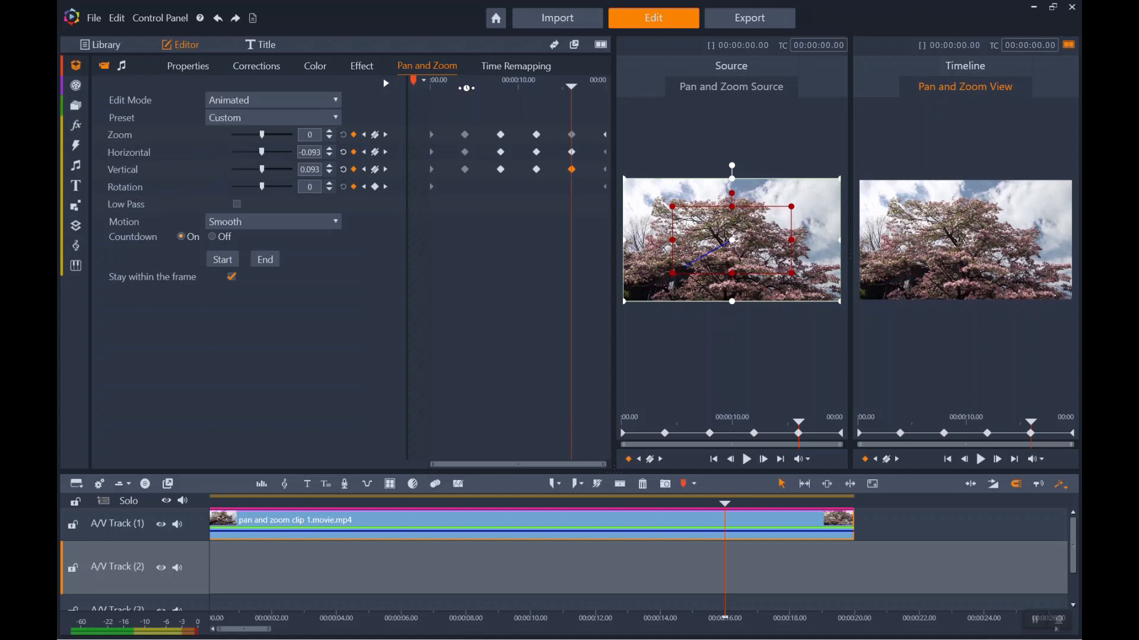
drag(571, 86, 606, 88)
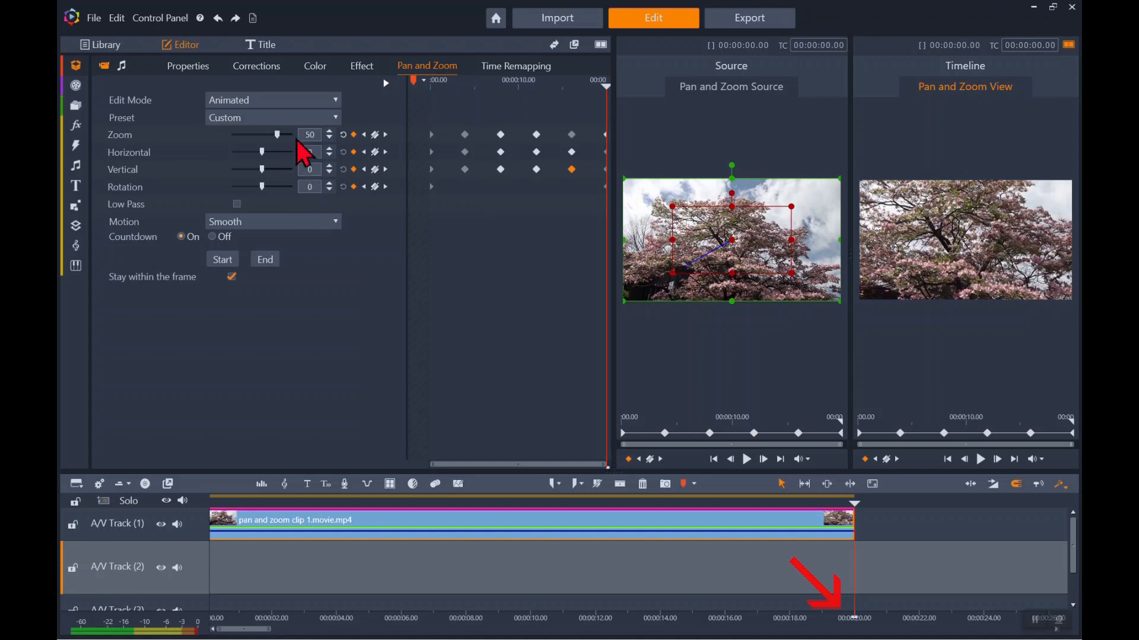
double_click(125, 136)
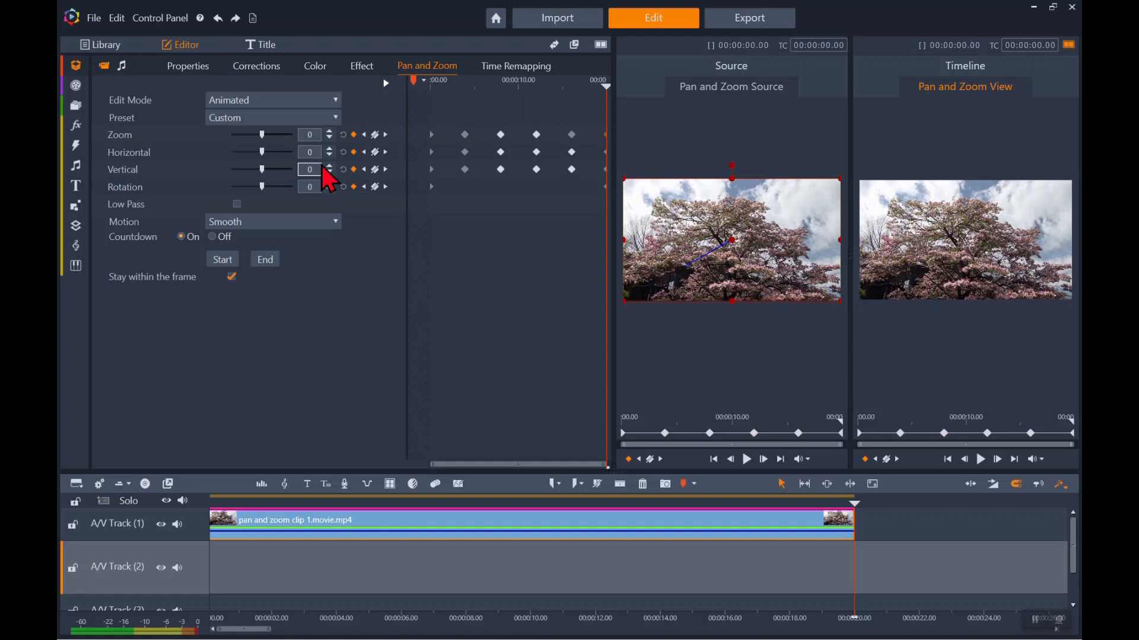
Enable Low Pass and choose Smooth as the Motion type.
click(237, 204)
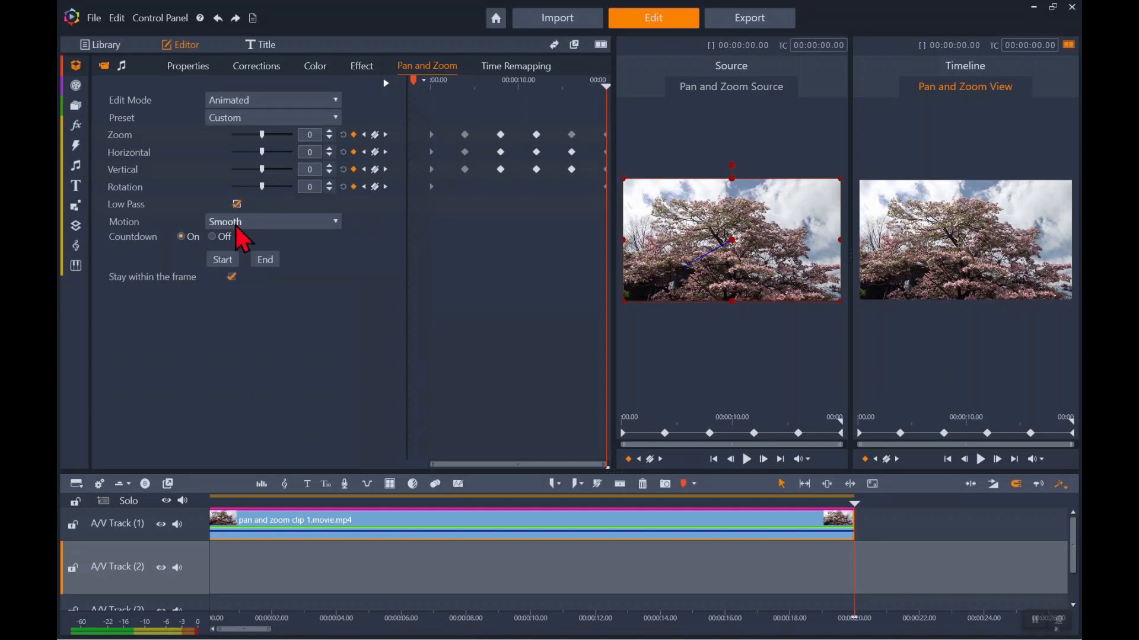
click(337, 222)
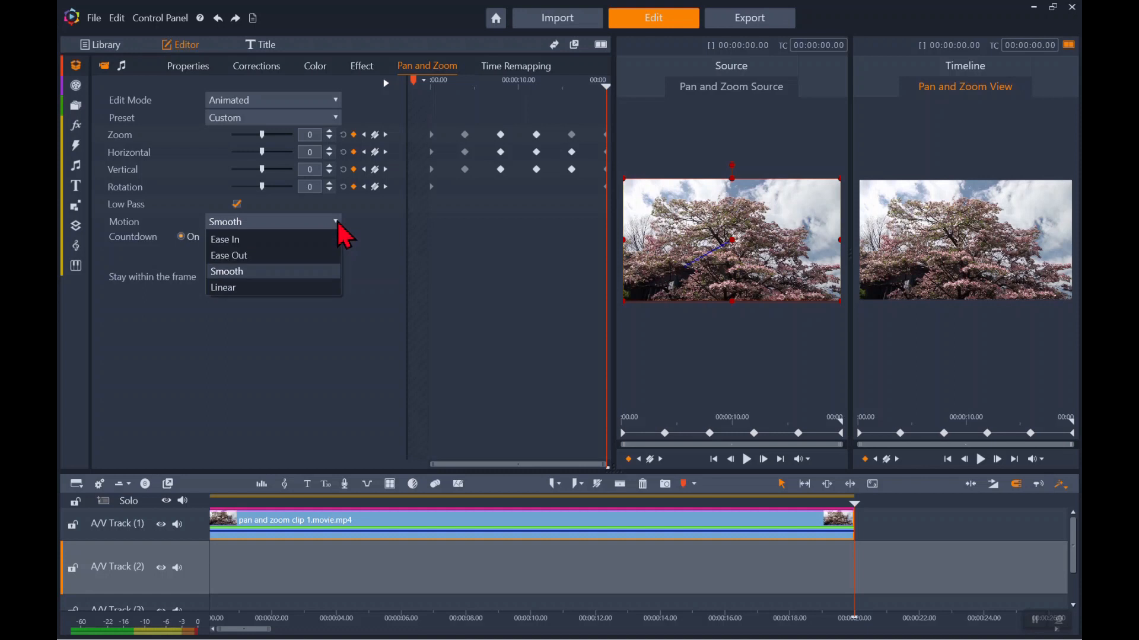
click(246, 273)
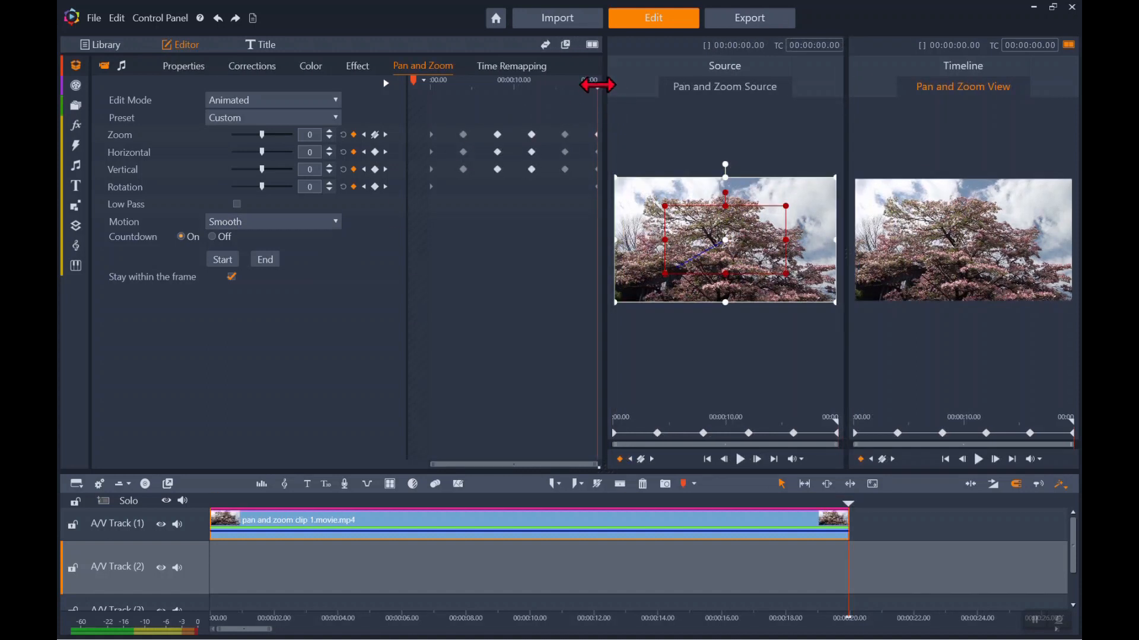
Scrub through the whole clip to review the pan and zoom animation, and open the clip's Properties.
drag(598, 84, 429, 90)
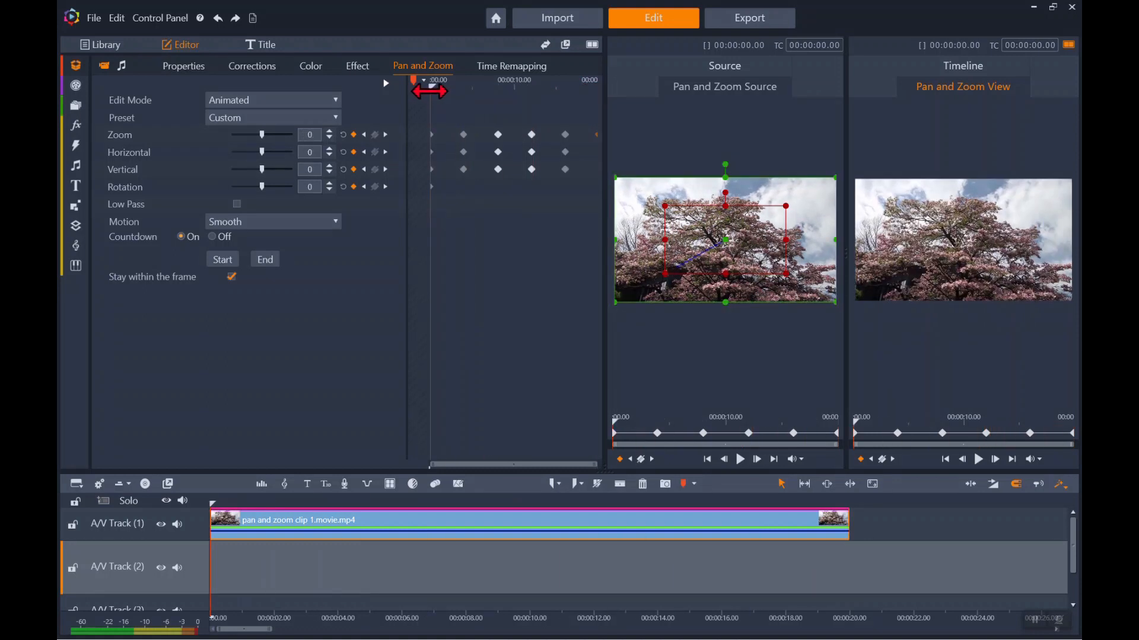
drag(429, 91, 600, 124)
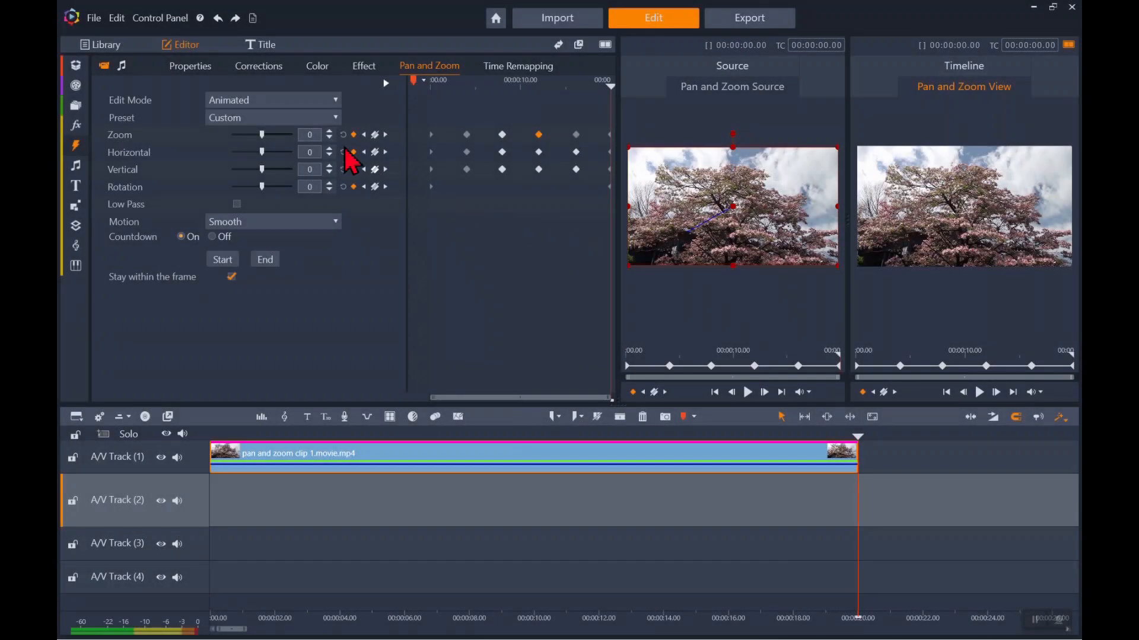
click(191, 66)
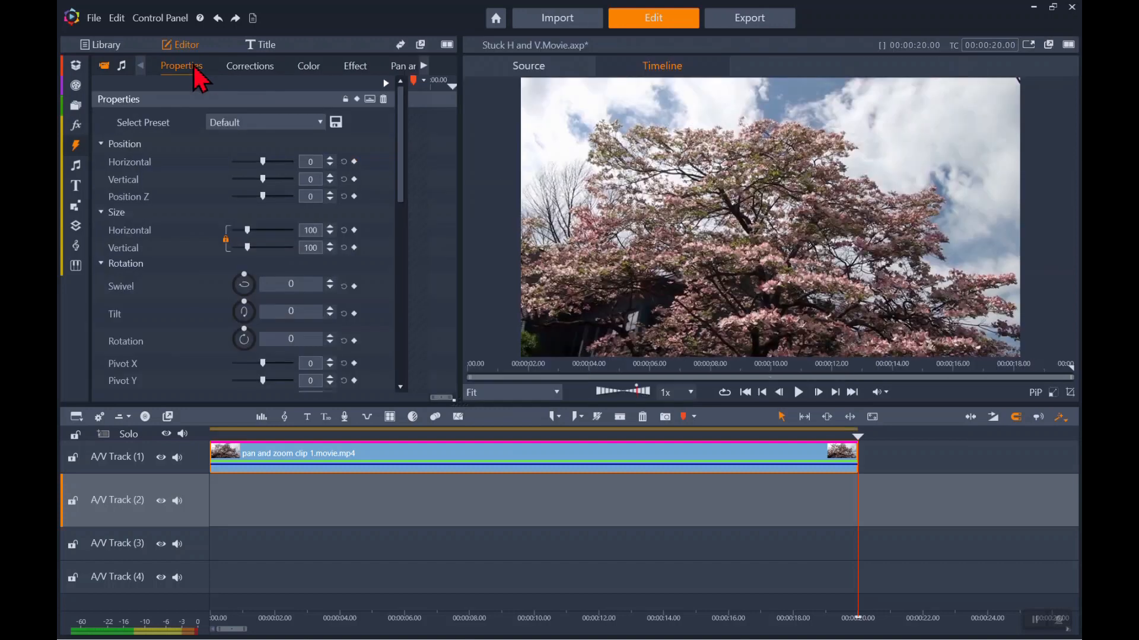
Place Nature Scene.png from the library on A/V Track (1) and open it in Pan and Zoom.
click(106, 45)
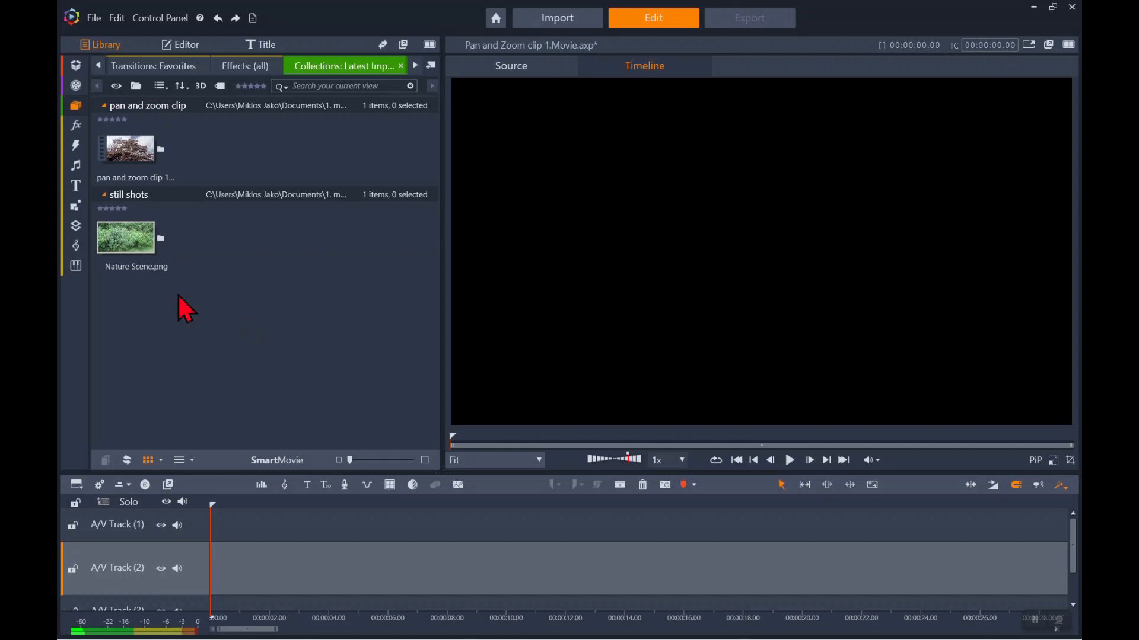
drag(135, 241, 515, 538)
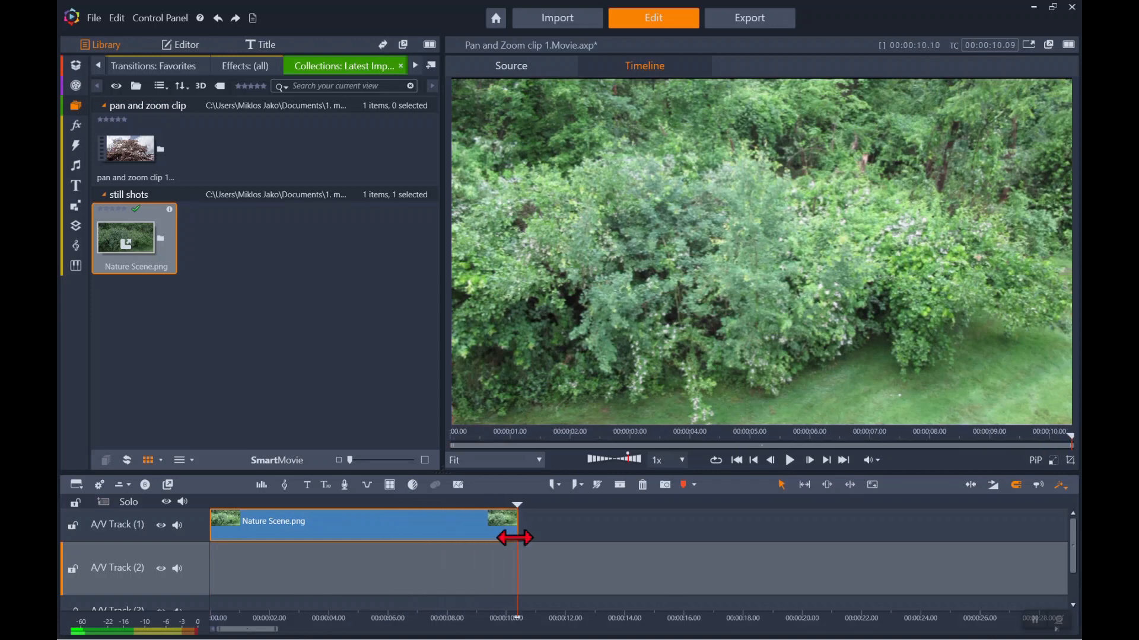
right_click(443, 524)
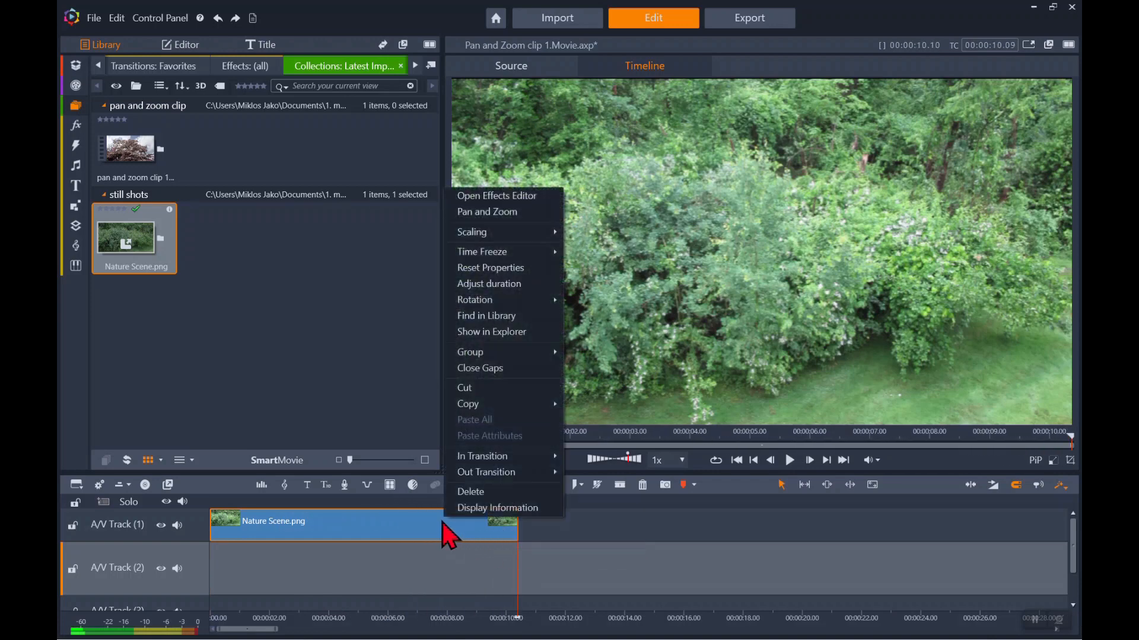
click(498, 212)
Set the picture's Edit Mode to Animated and apply the Slow Zoom In preset.
click(335, 101)
click(283, 135)
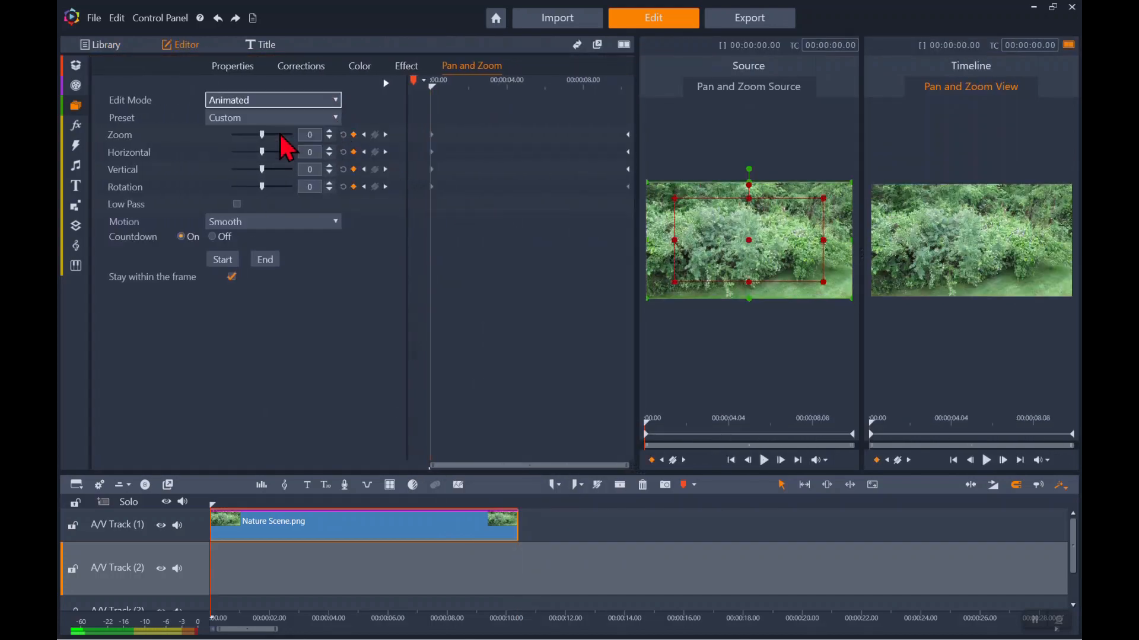
click(335, 117)
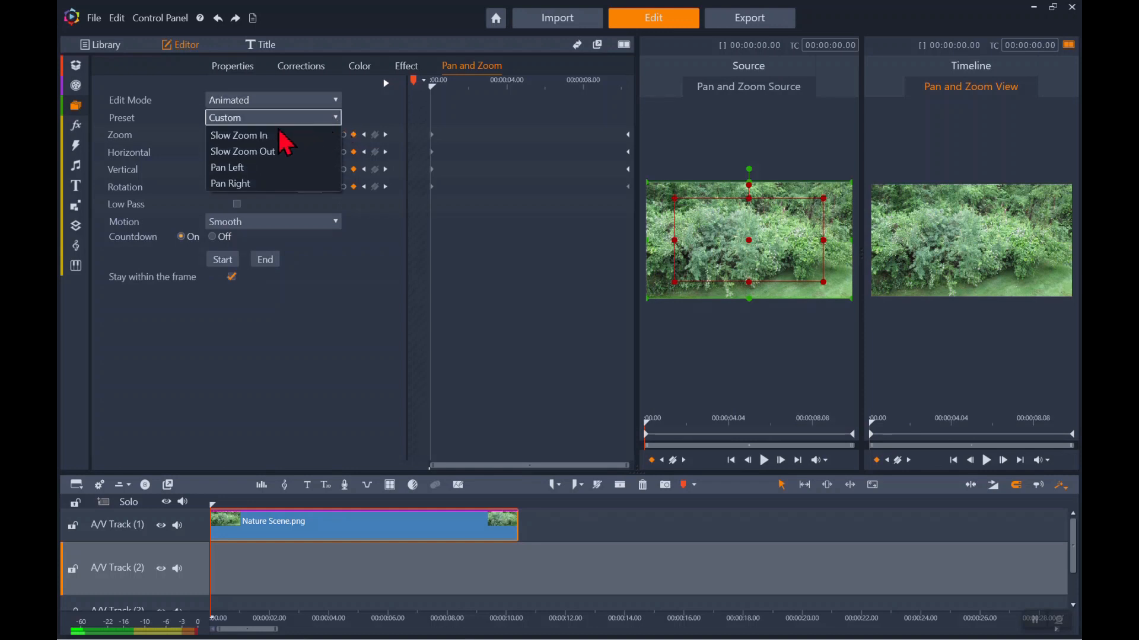
click(250, 139)
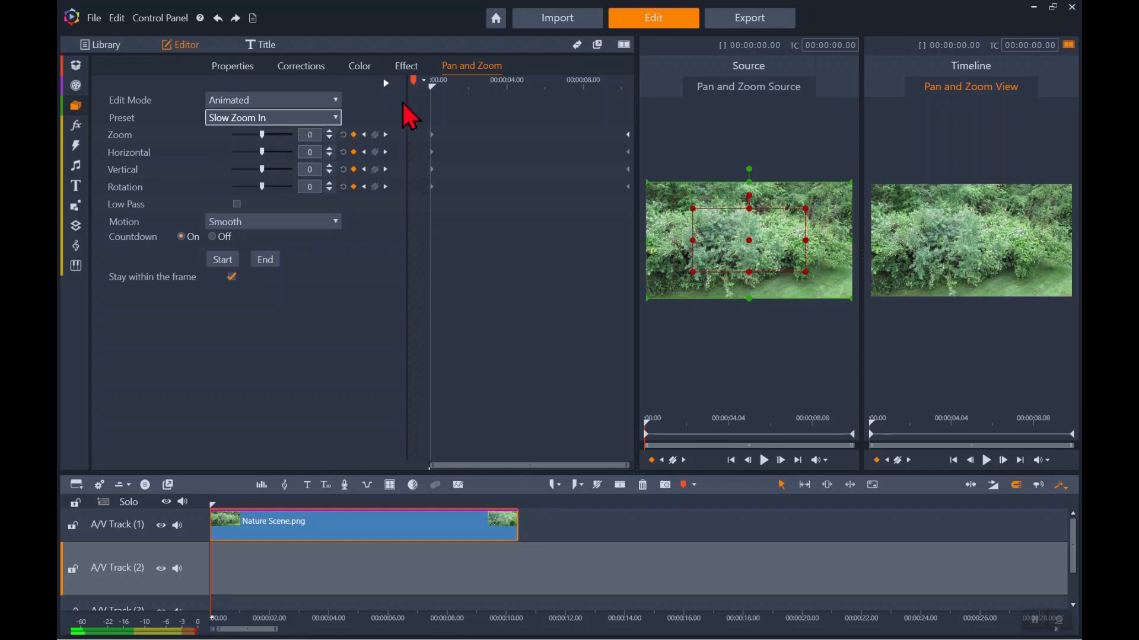
Shrink the start frame to about Zoom 52 in the picture's upper-right corner and move the end frame to its lower-left corner.
mouse_move(431, 84)
mouse_down()
mouse_move(449, 90)
mouse_move(429, 84)
mouse_up()
click(648, 281)
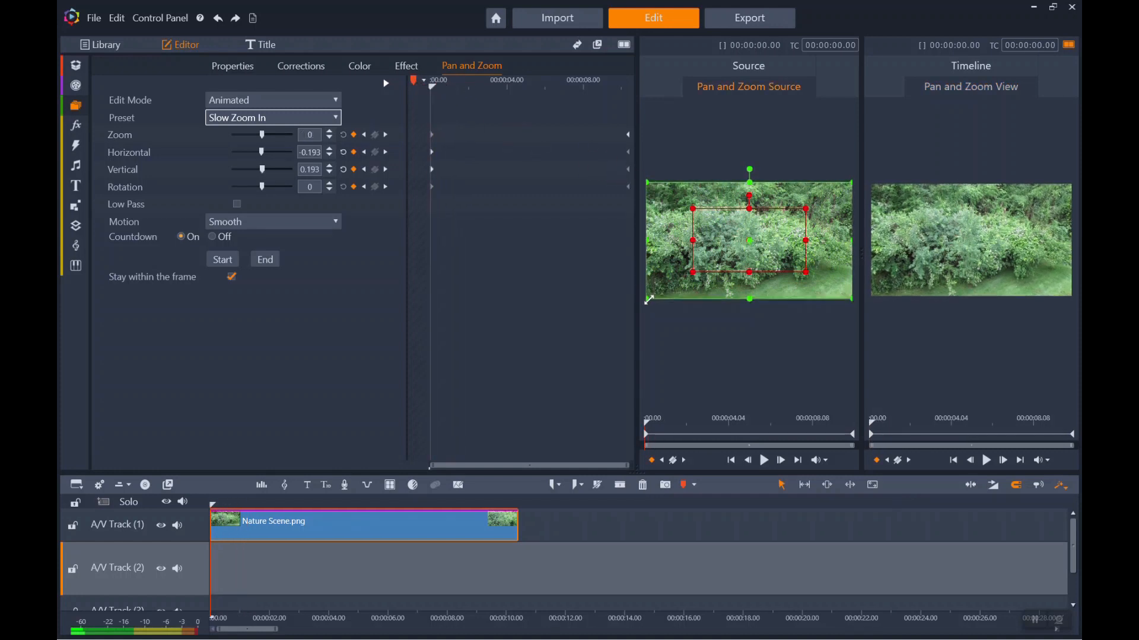
drag(648, 300, 728, 267)
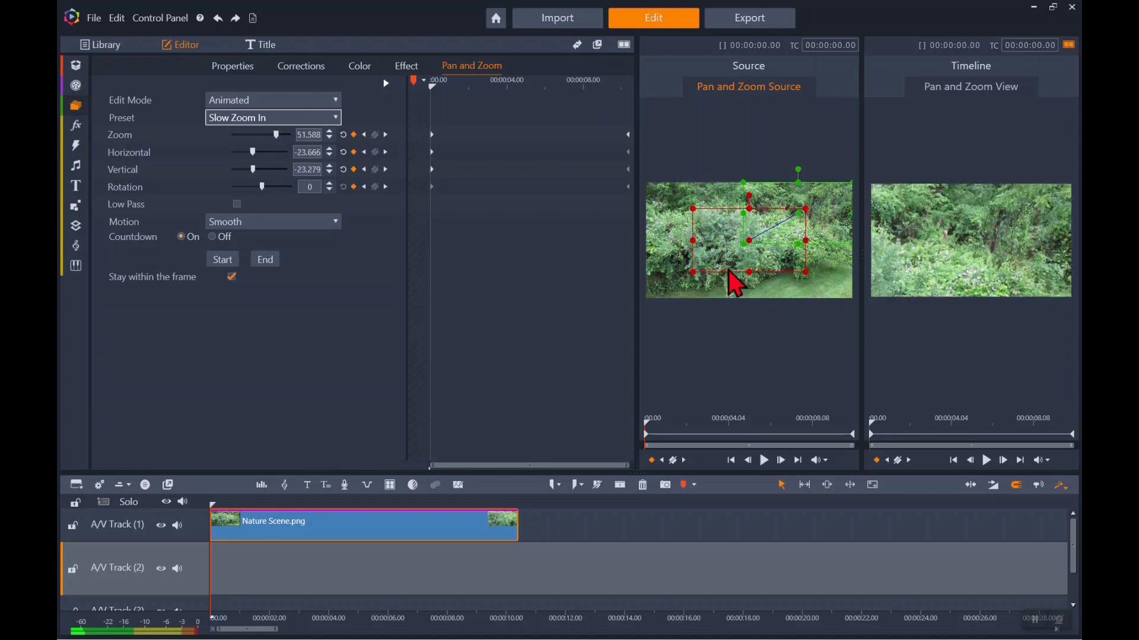
key(End)
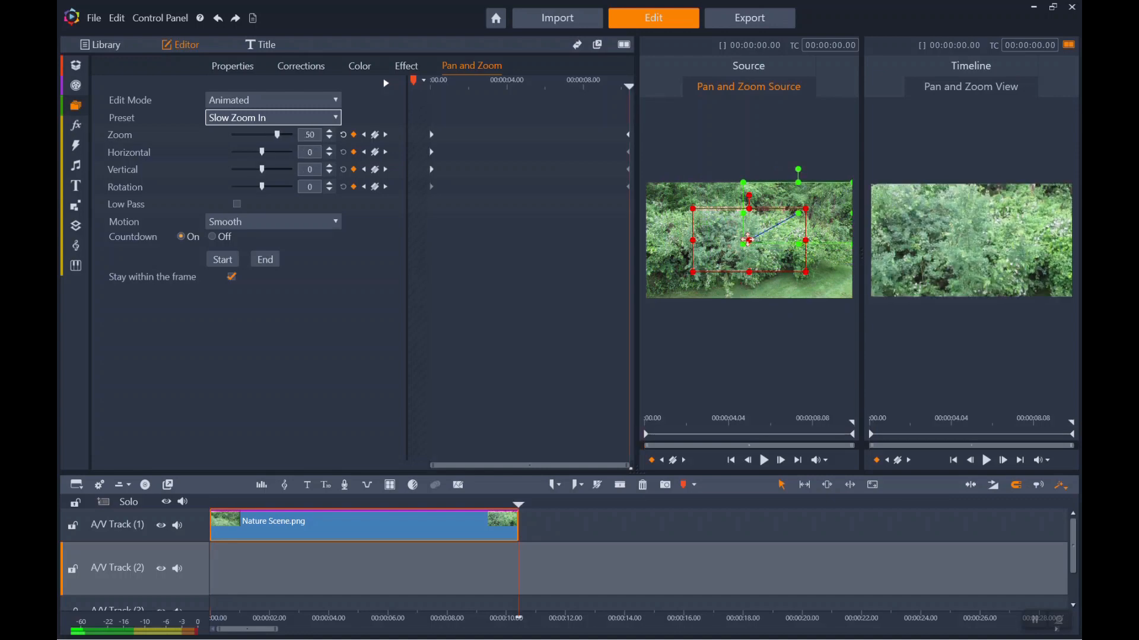
drag(748, 239, 694, 269)
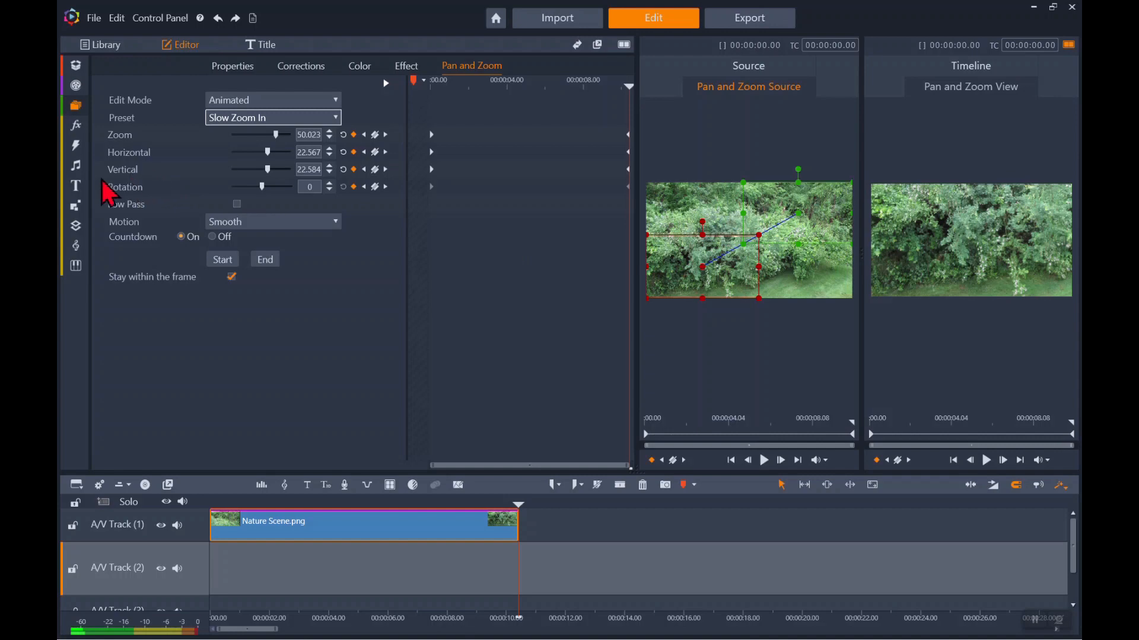
Add the SoundStage track Ambient - Evolution to A/V Track (2), trimmed to the picture's length, and play the timeline.
click(74, 207)
click(76, 250)
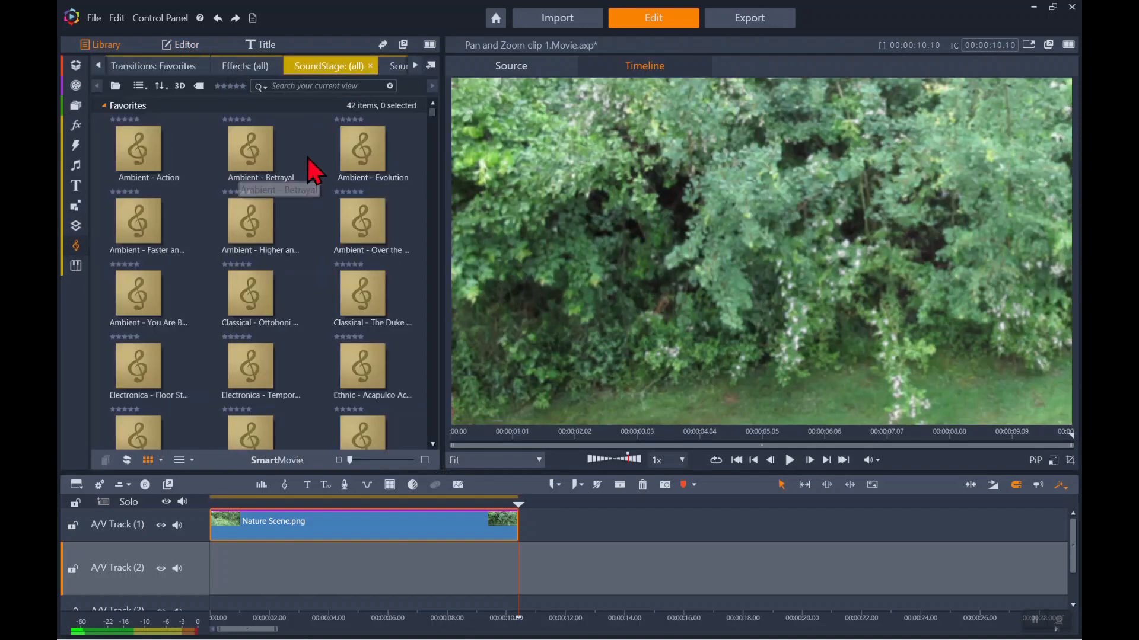
drag(382, 152, 219, 548)
scroll(221, 544, down, 3)
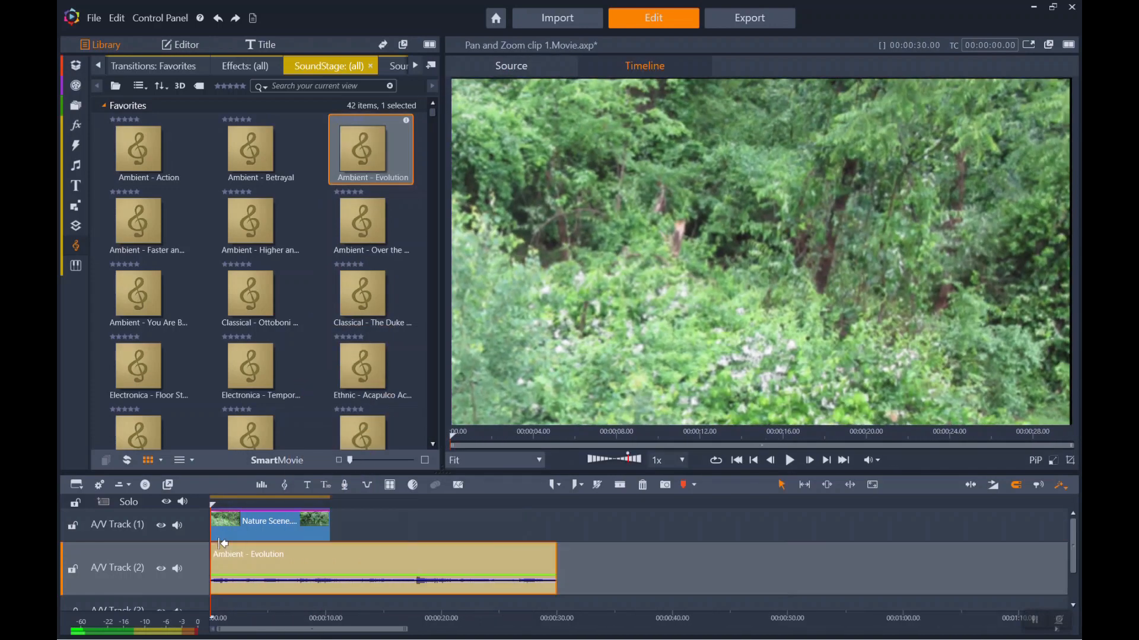
drag(555, 568, 344, 565)
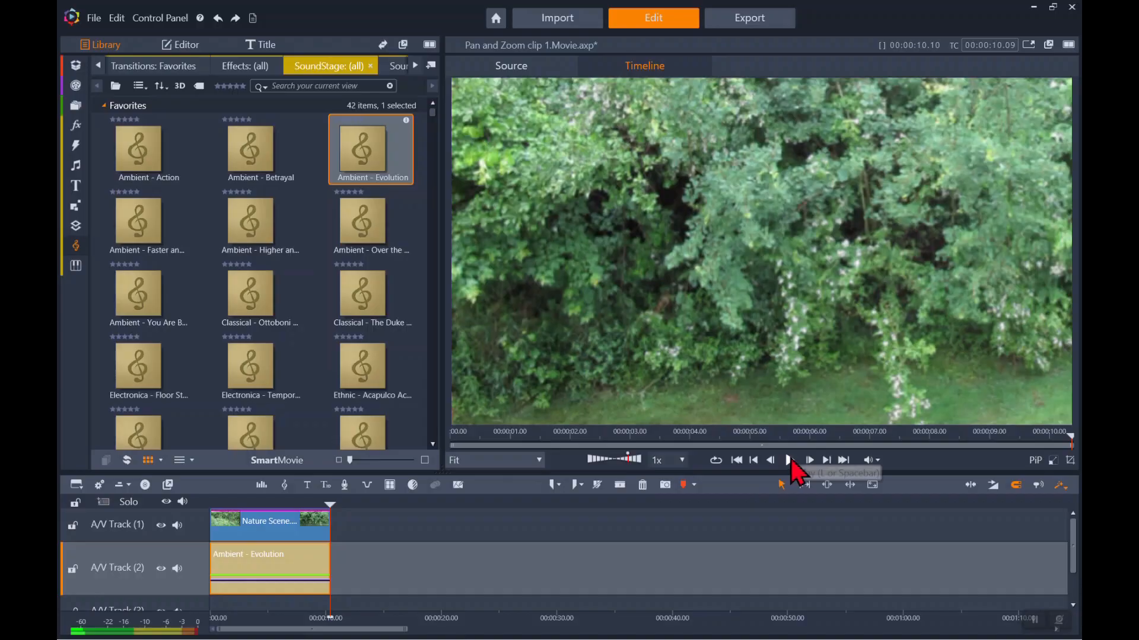
click(791, 460)
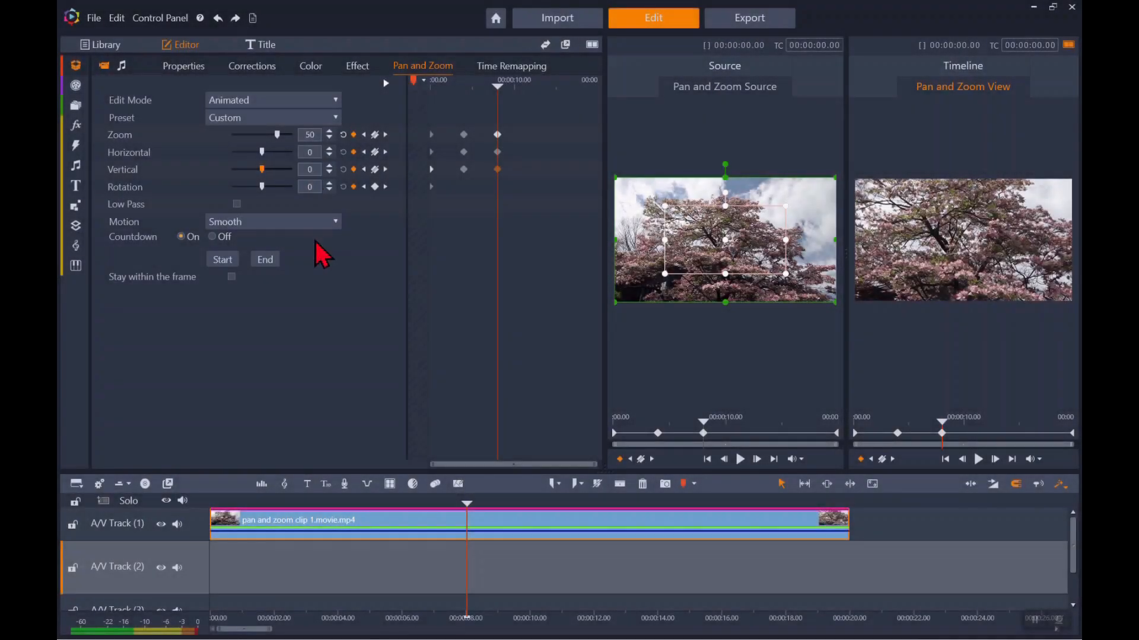
Turn on Stay within the frame for the tree clip and try setting Vertical to 28 at the 8-second keyframe.
click(231, 277)
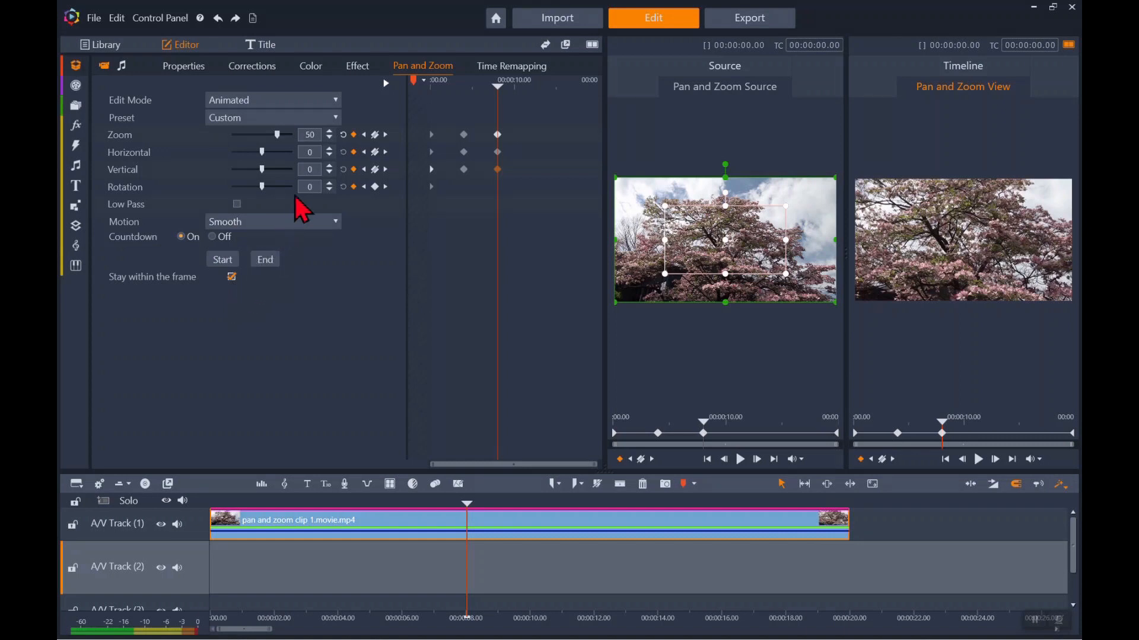
click(312, 170)
text(28)
key(Return)
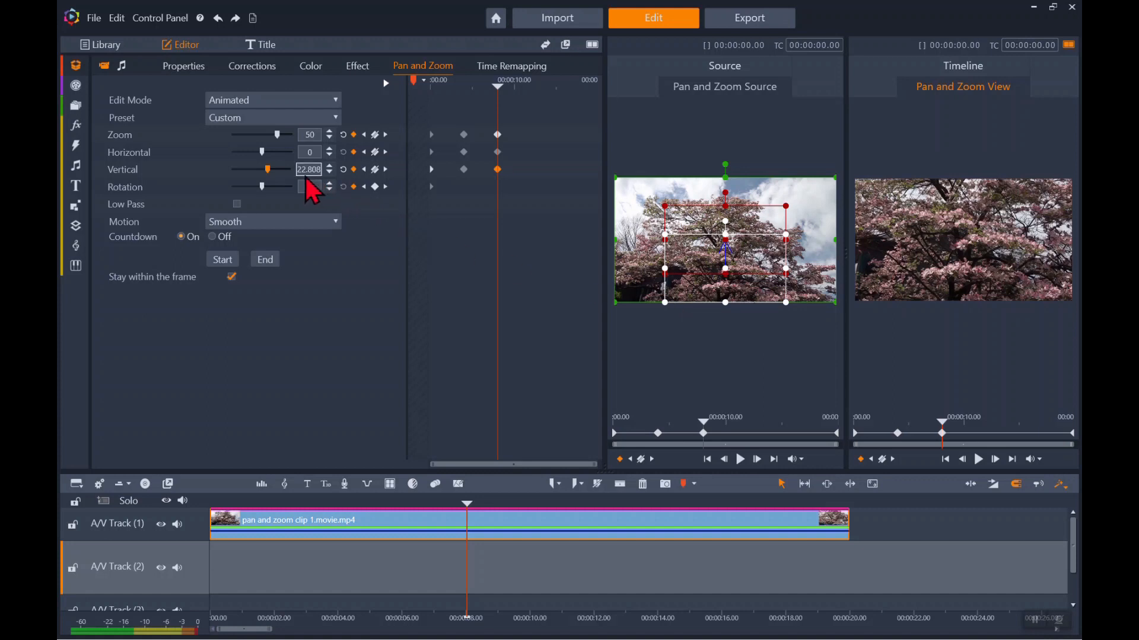
Turn off Stay within the frame and set Vertical to 28 at the 8-second keyframe.
click(232, 278)
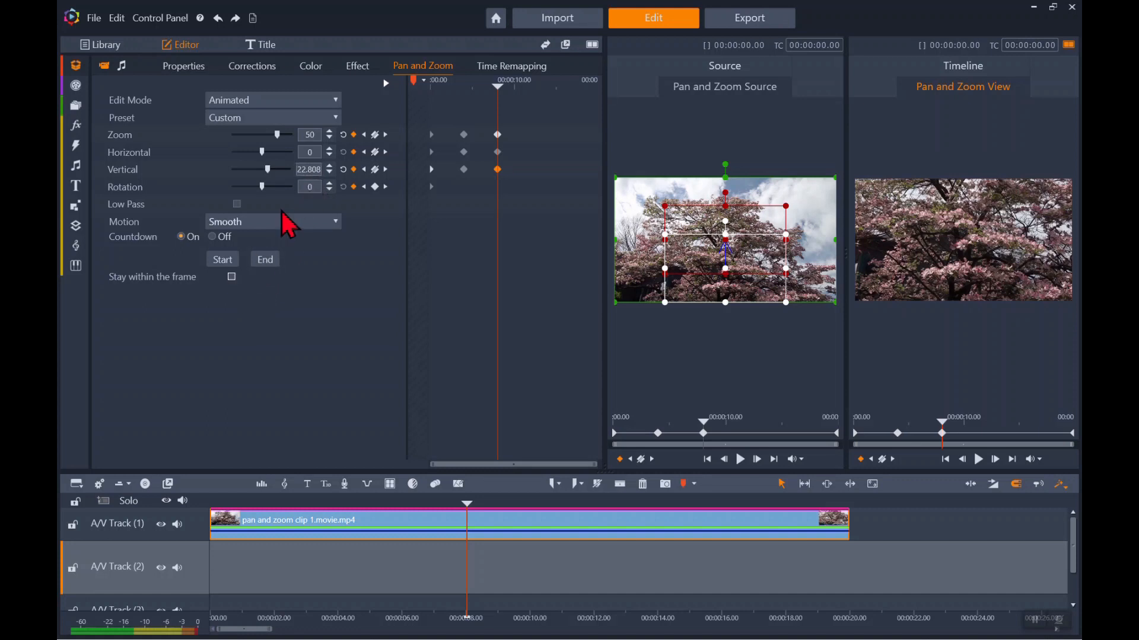
text(2)
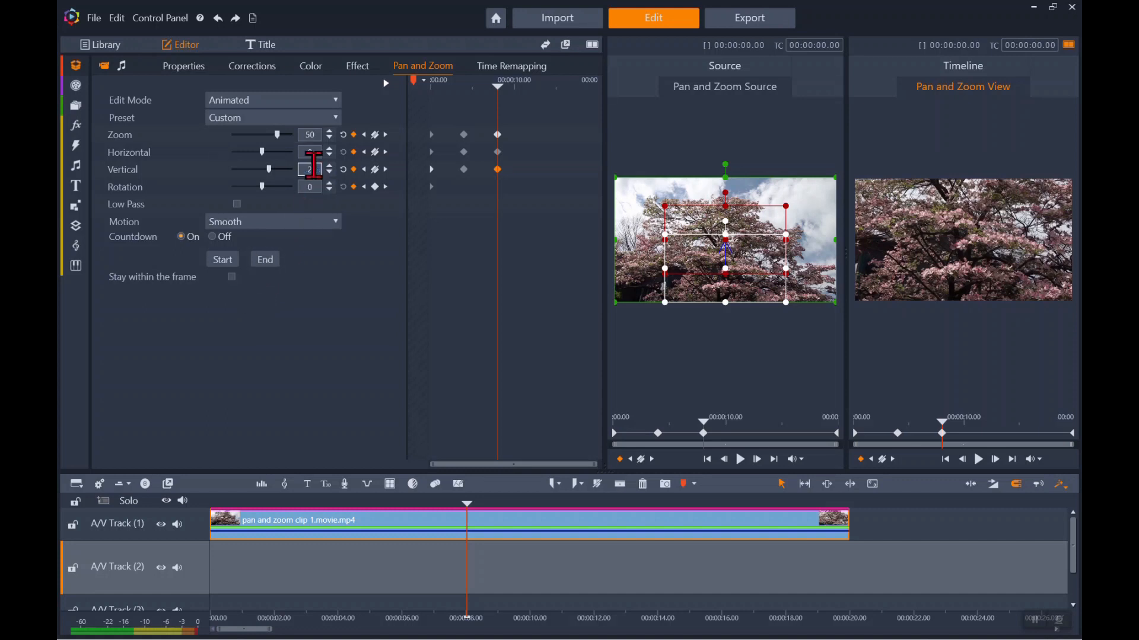
text(58)
key(Return)
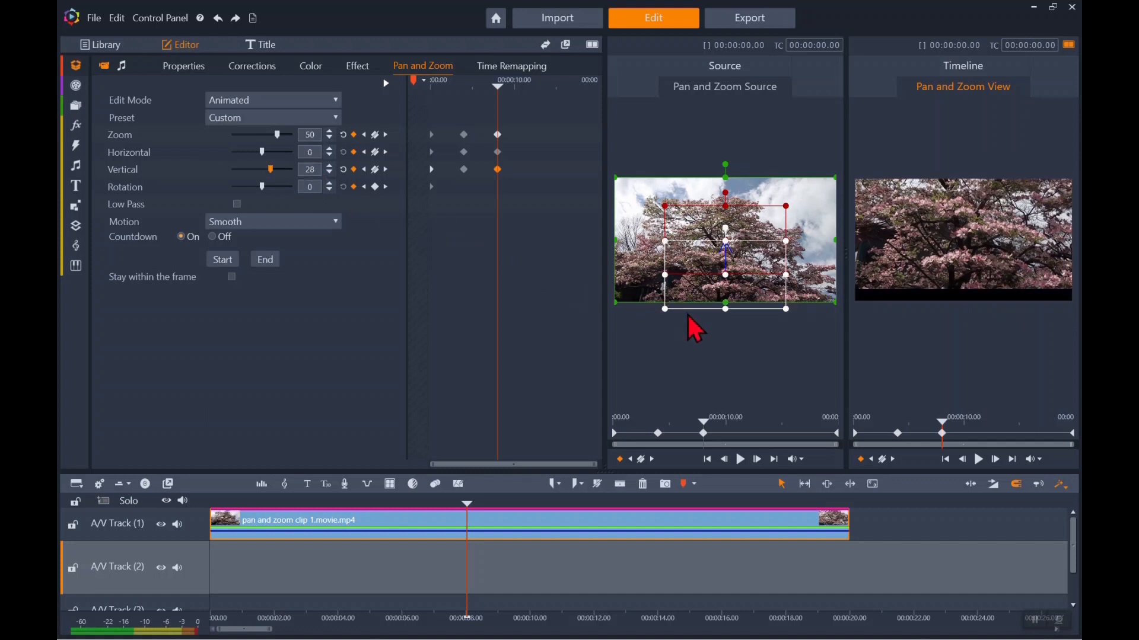
Set Vertical to 40 at the tree clip's 8-second keyframe.
double_click(311, 170)
text(40)
key(Return)
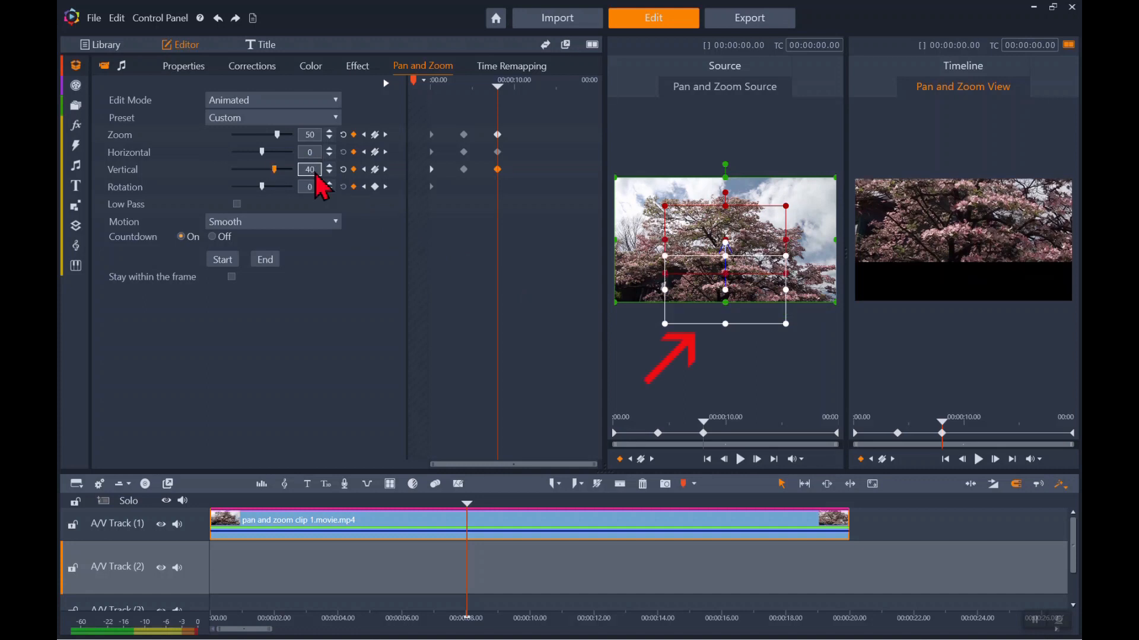
Set Vertical to -40 at the tree clip's 8-second keyframe and play the Pan and Zoom animation.
double_click(311, 170)
text(-40)
key(Return)
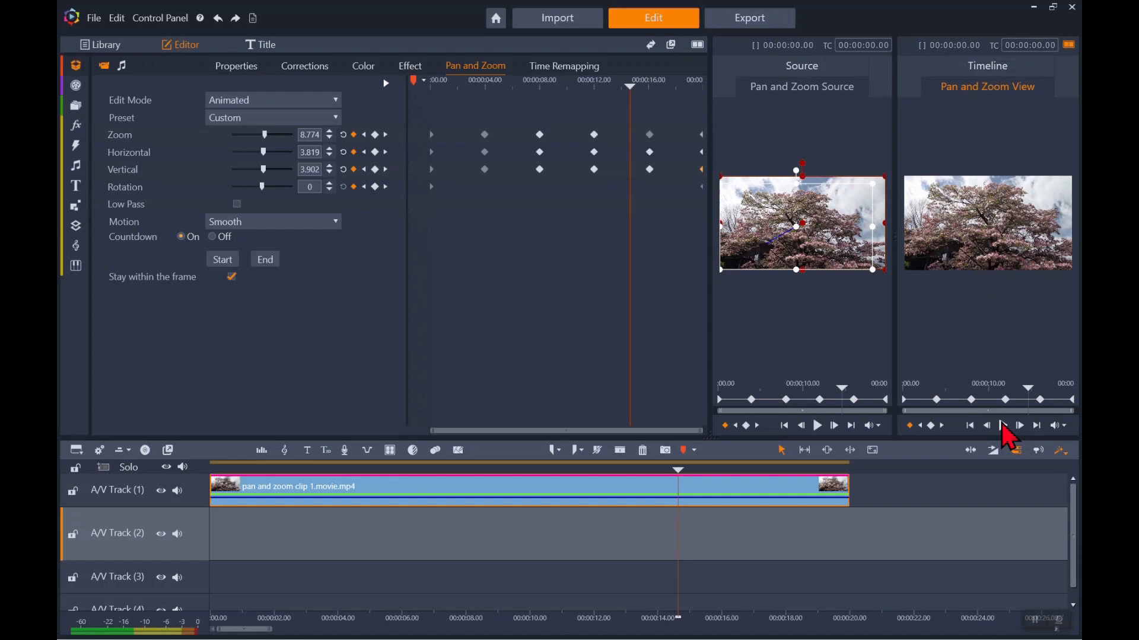
click(1003, 425)
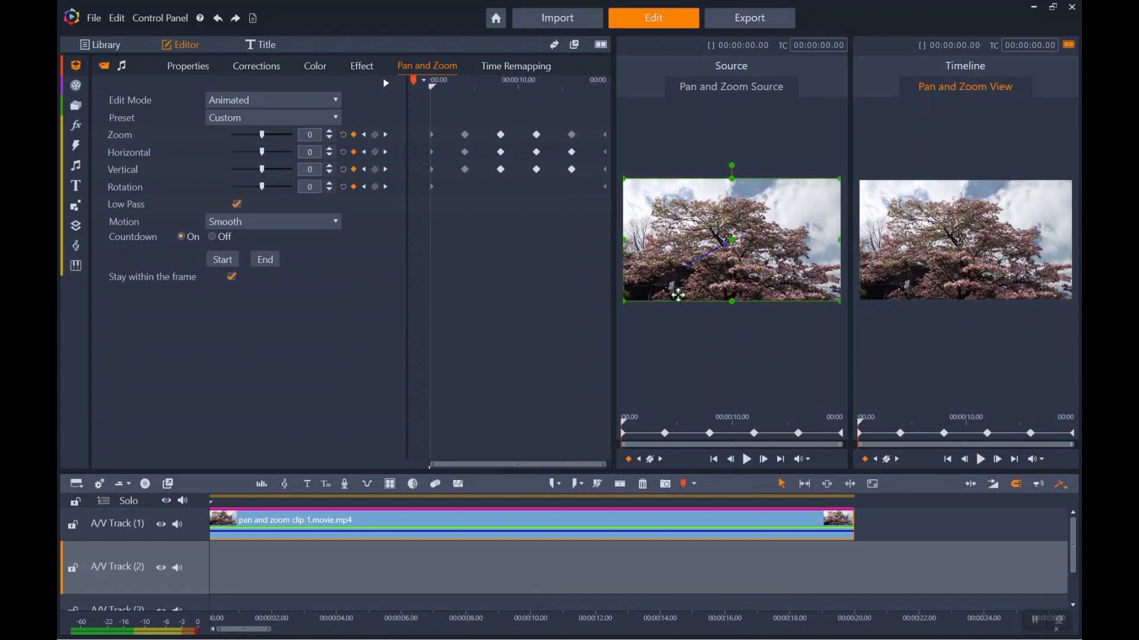
Add Zoom, Horizontal and Vertical keyframes near the end of the tree clip, between its last two keyframes.
drag(433, 85, 592, 94)
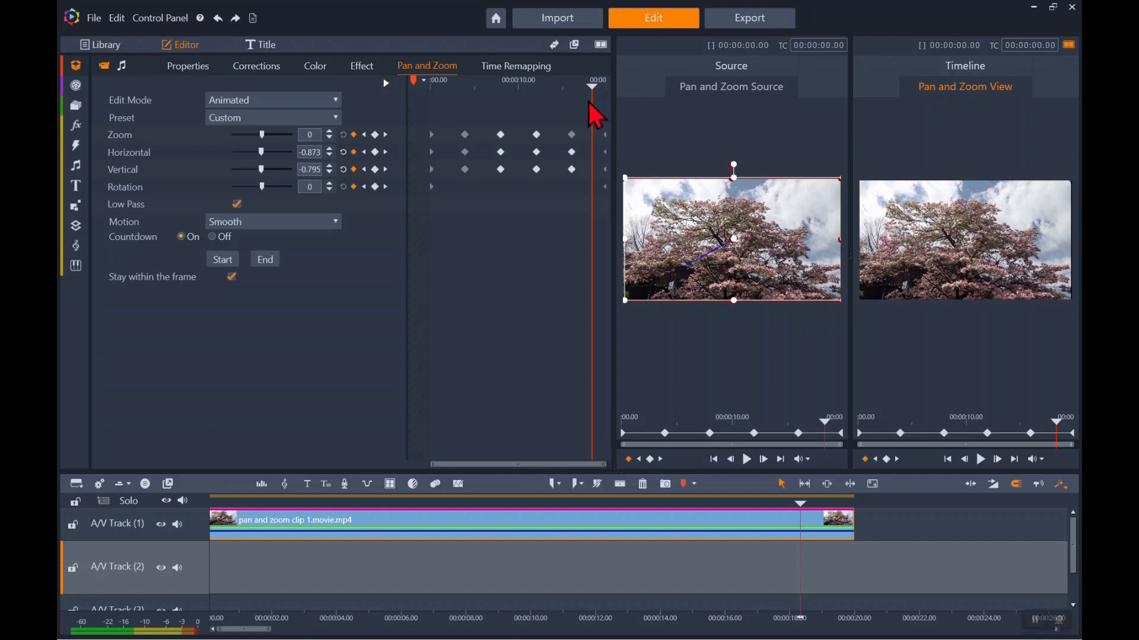
click(376, 136)
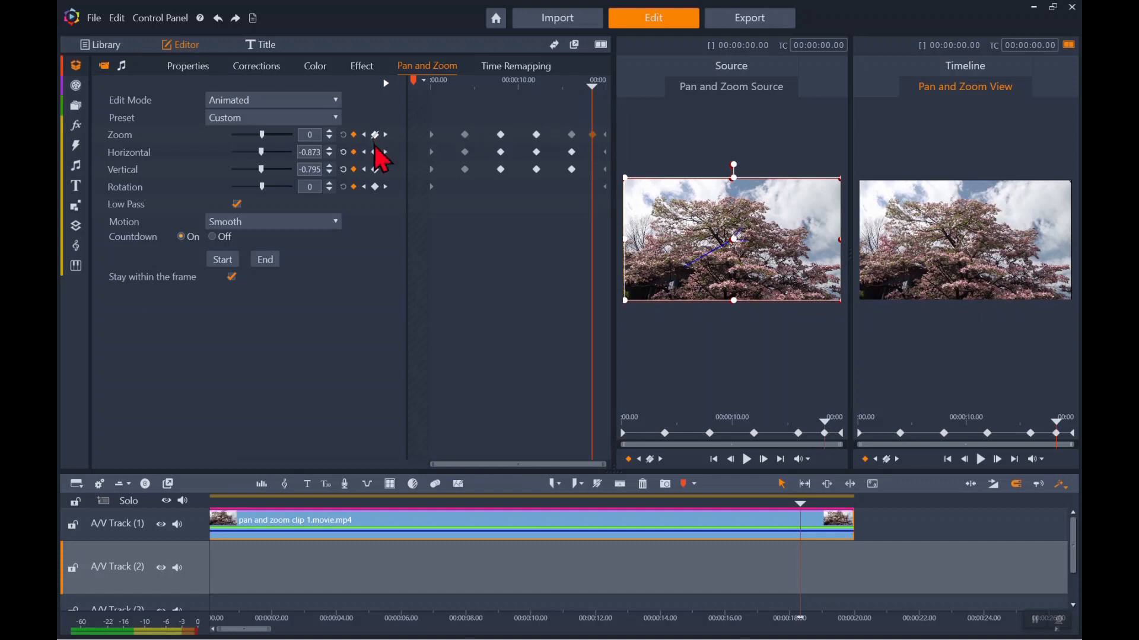
click(375, 153)
click(376, 170)
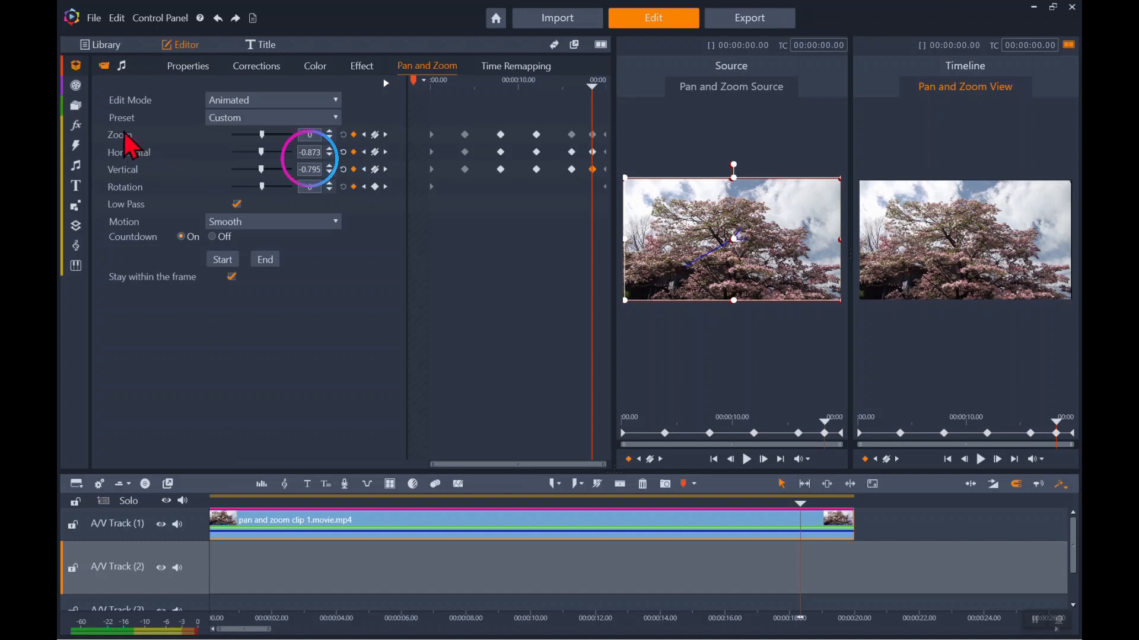
Reset Horizontal and Vertical at the added keyframes near the clip's end and play the Pan and Zoom view.
double_click(120, 153)
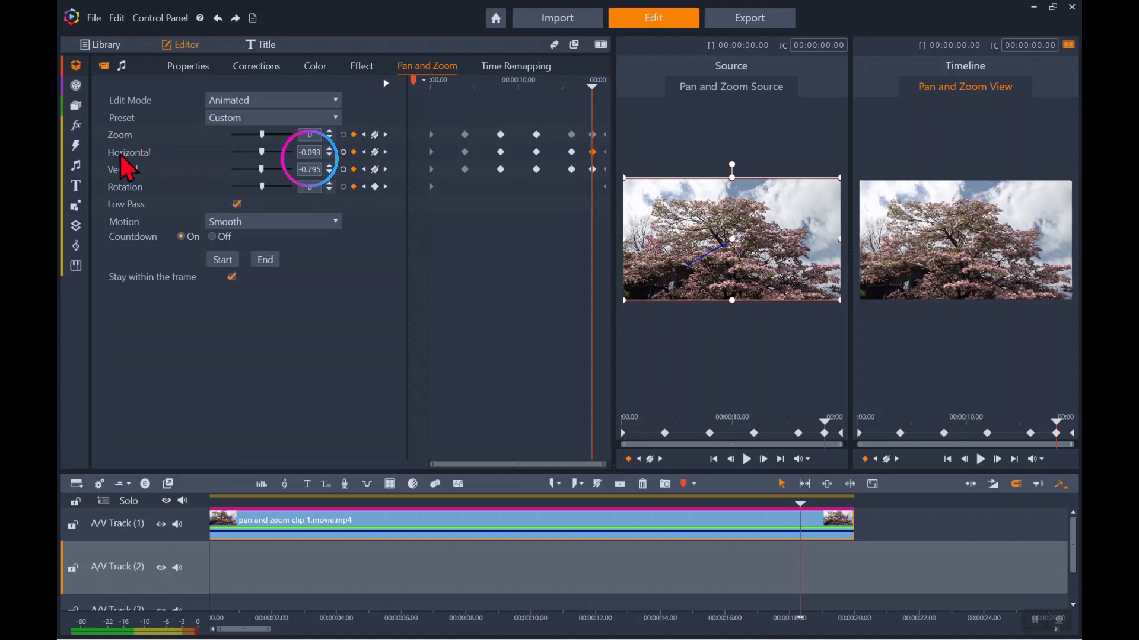
double_click(126, 171)
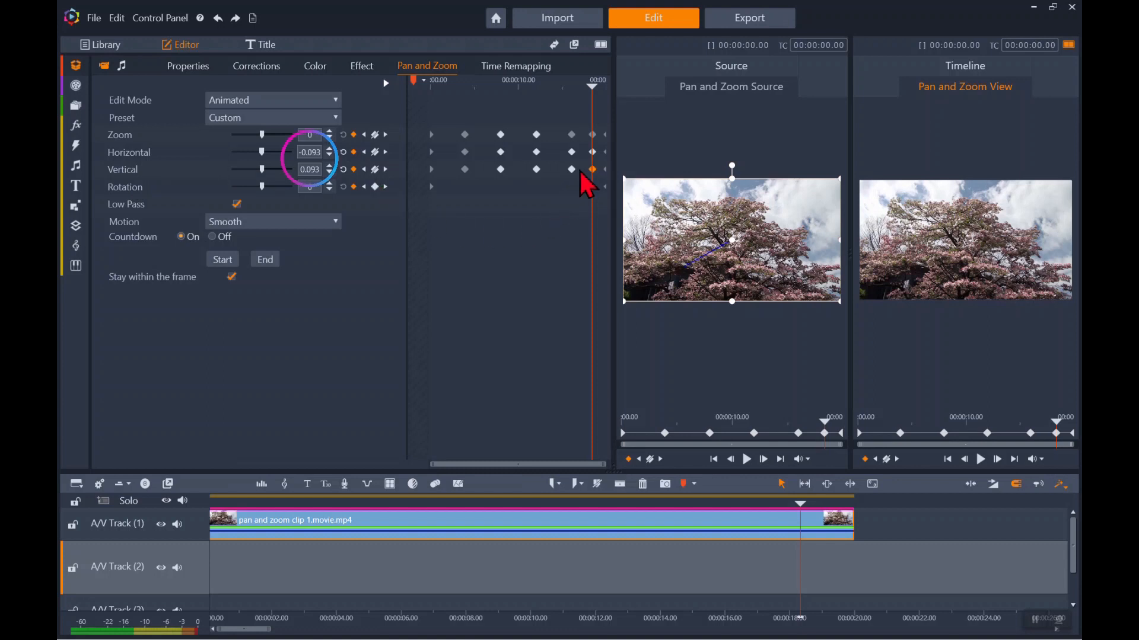
drag(592, 134, 599, 171)
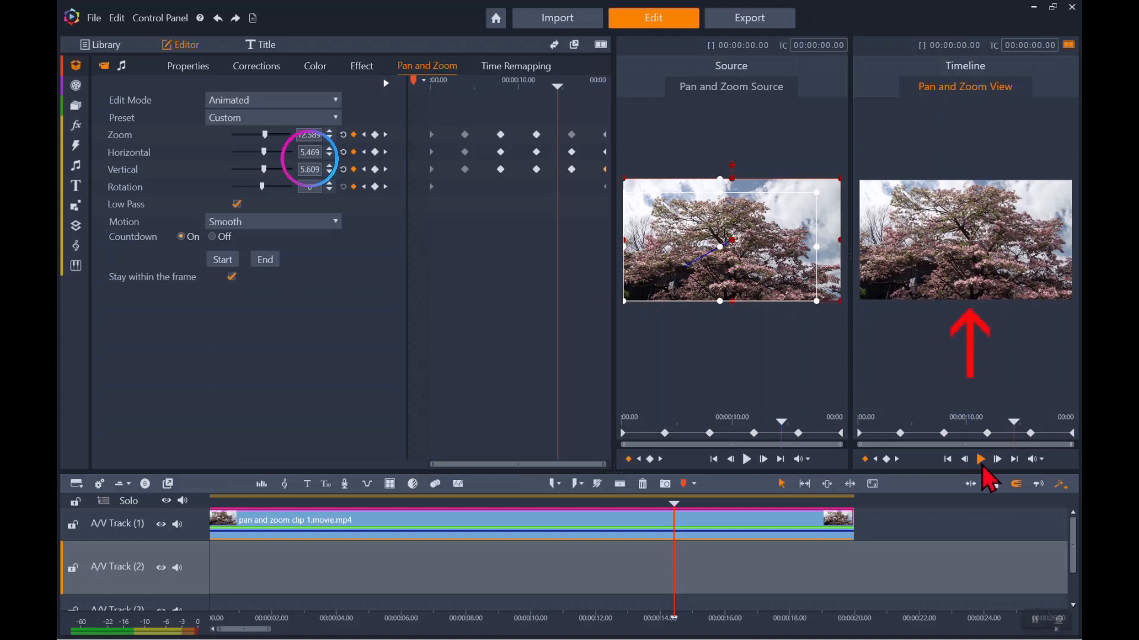
click(982, 467)
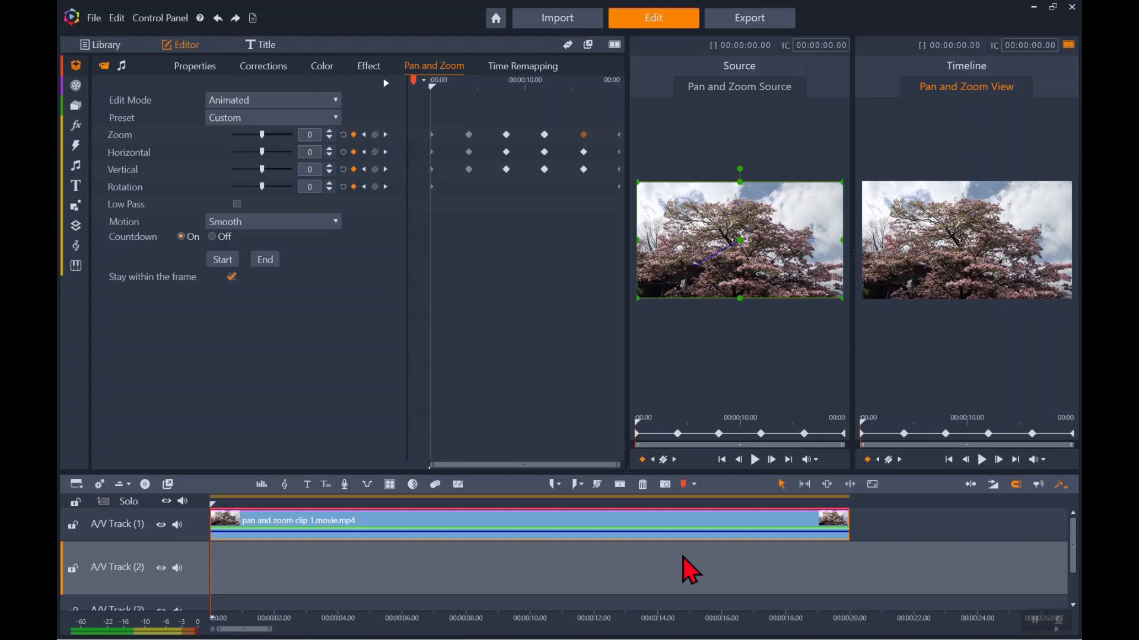
Replace the animated tree clip on A/V Track (1) with a fresh copy of pan and zoom clip 1 from the library.
drag(682, 555, 588, 519)
key(Delete)
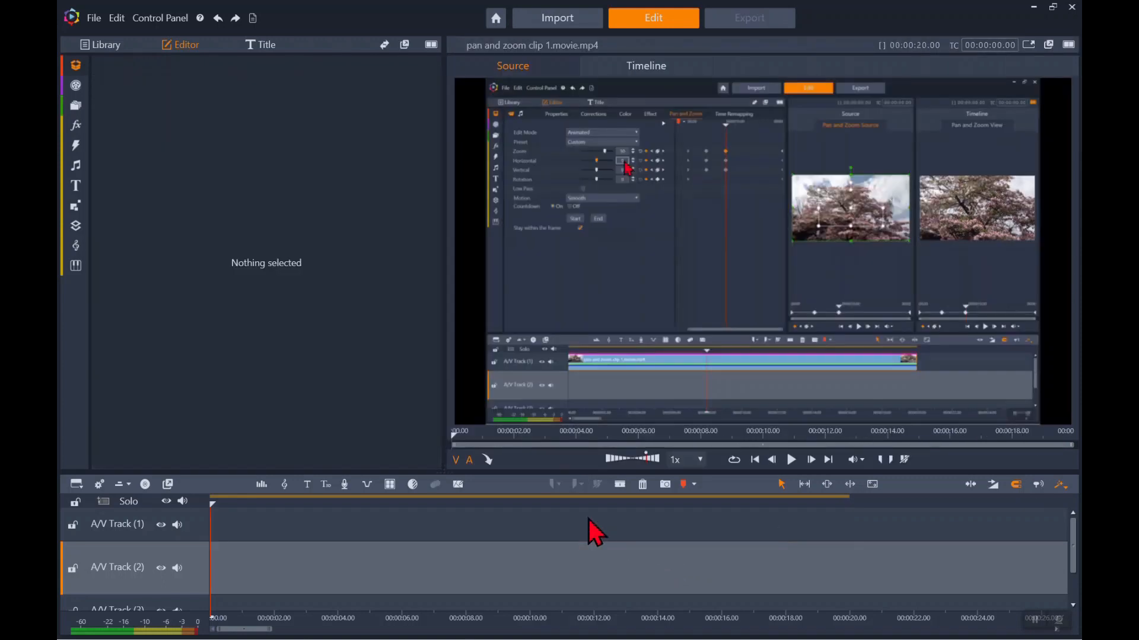
click(103, 48)
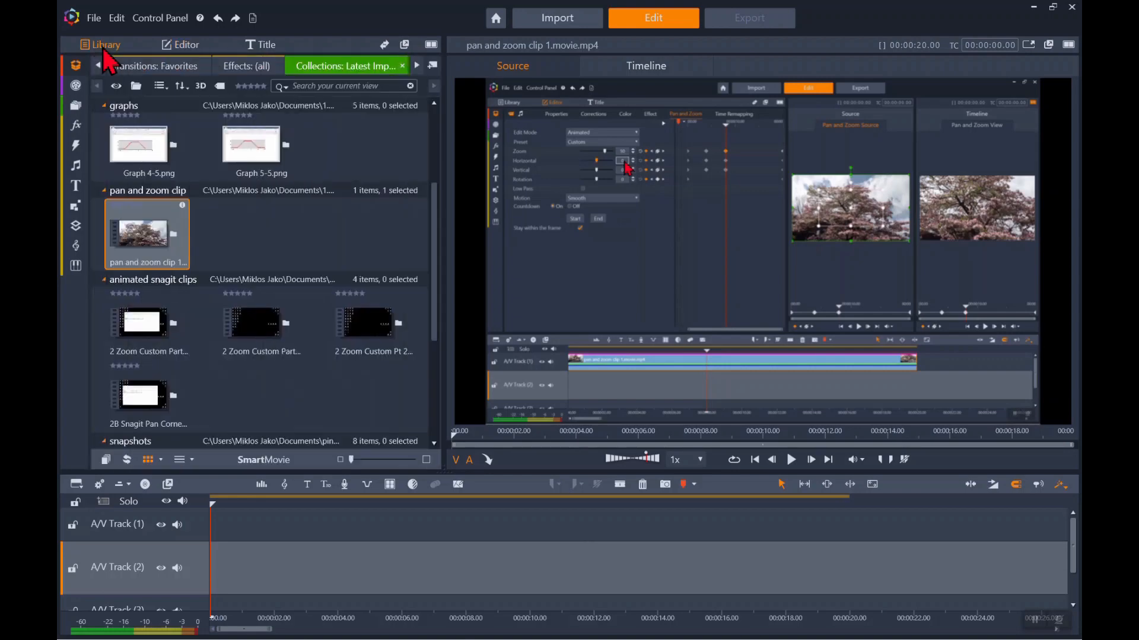
drag(153, 246, 315, 518)
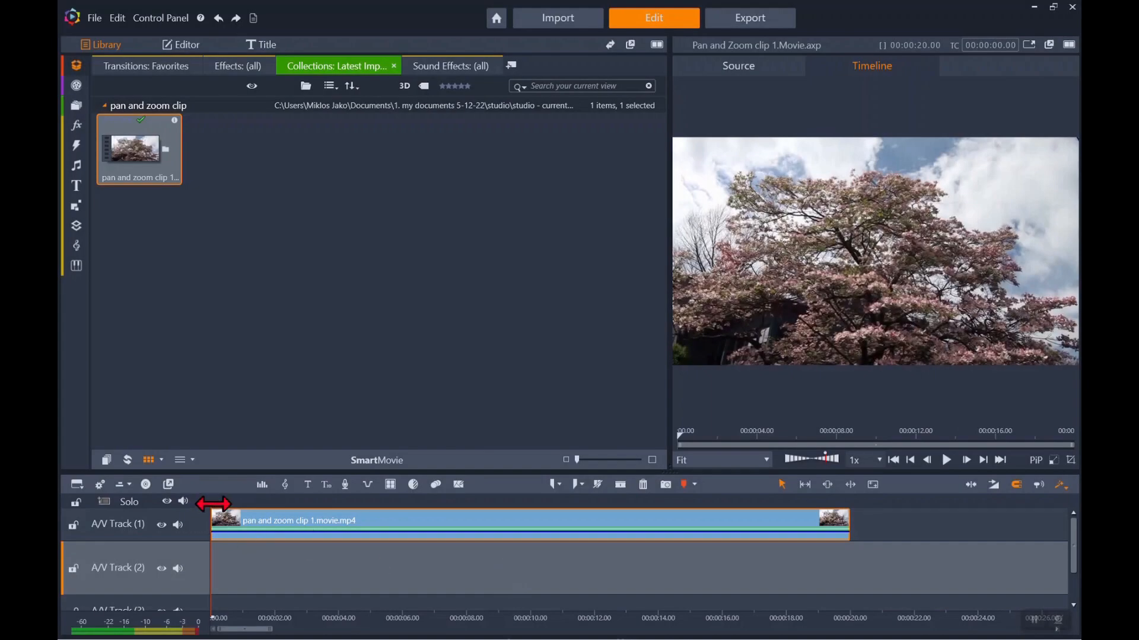
Split the tree clip on A/V Track (1) into five segments at about 4, 8, 12 and 16 seconds.
drag(212, 516, 338, 517)
click(620, 488)
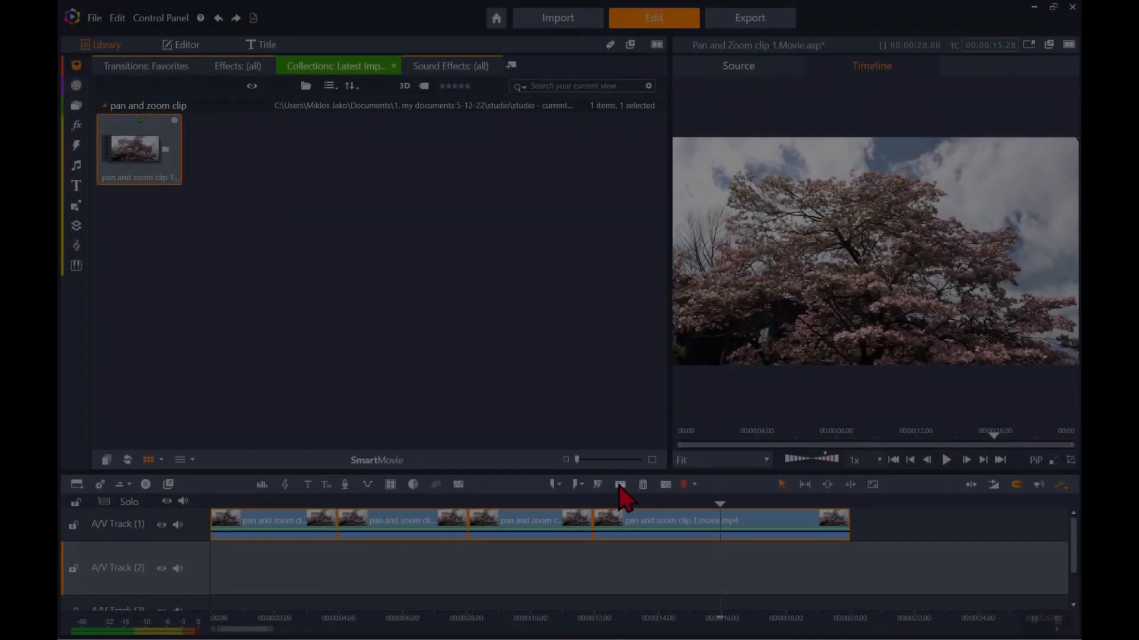
click(619, 487)
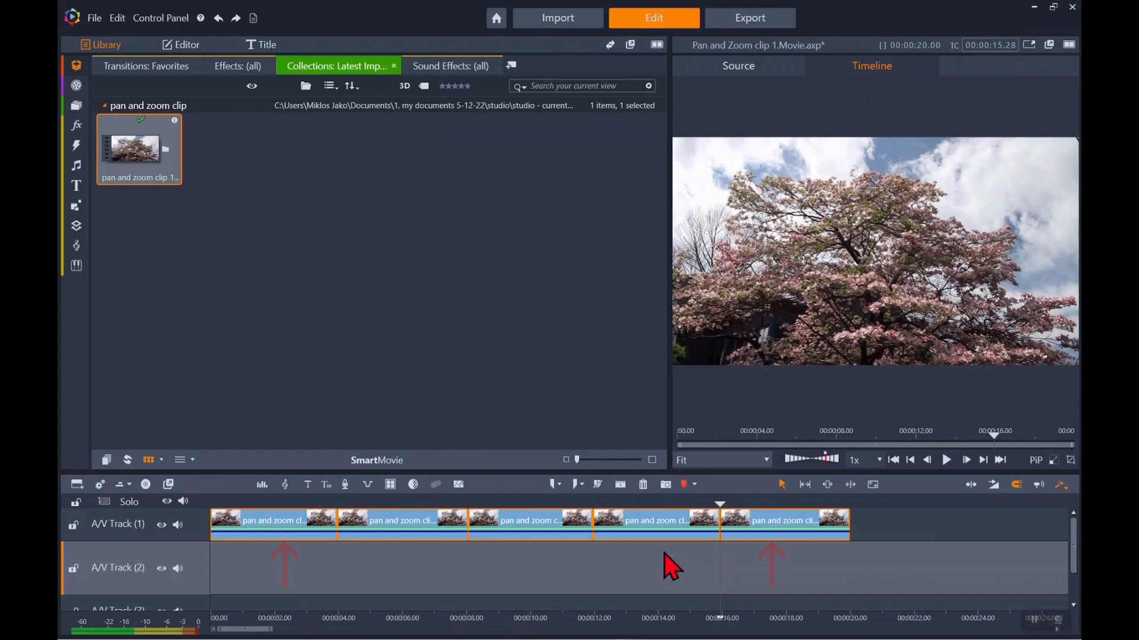
Enable keyframing for Position Horizontal, Position Vertical and Size at the start of the second segment.
click(421, 530)
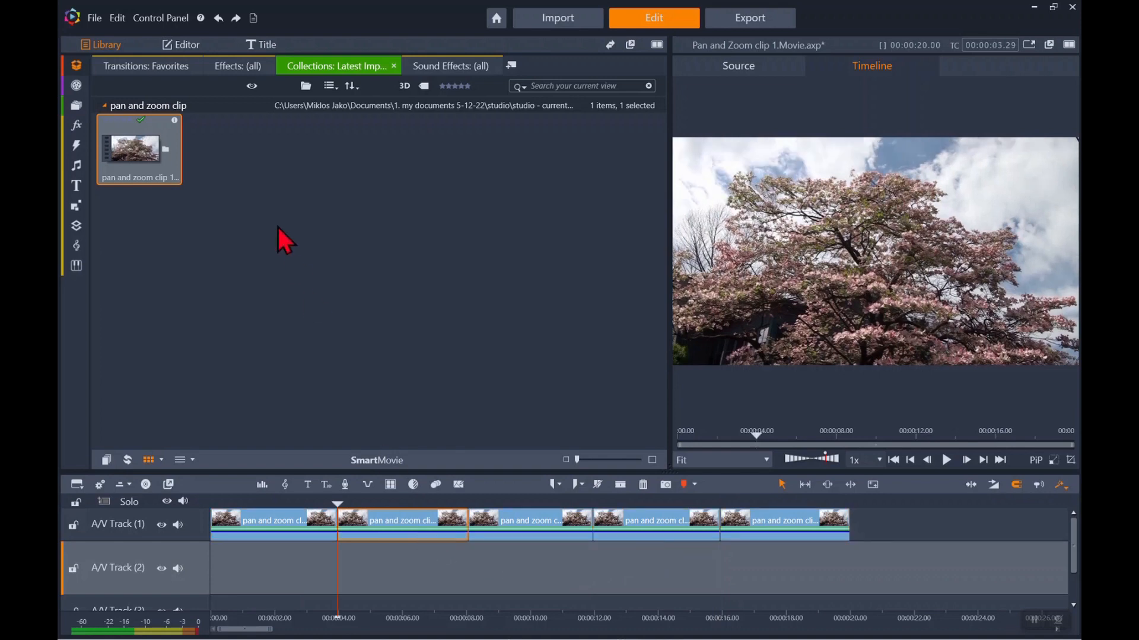
click(180, 48)
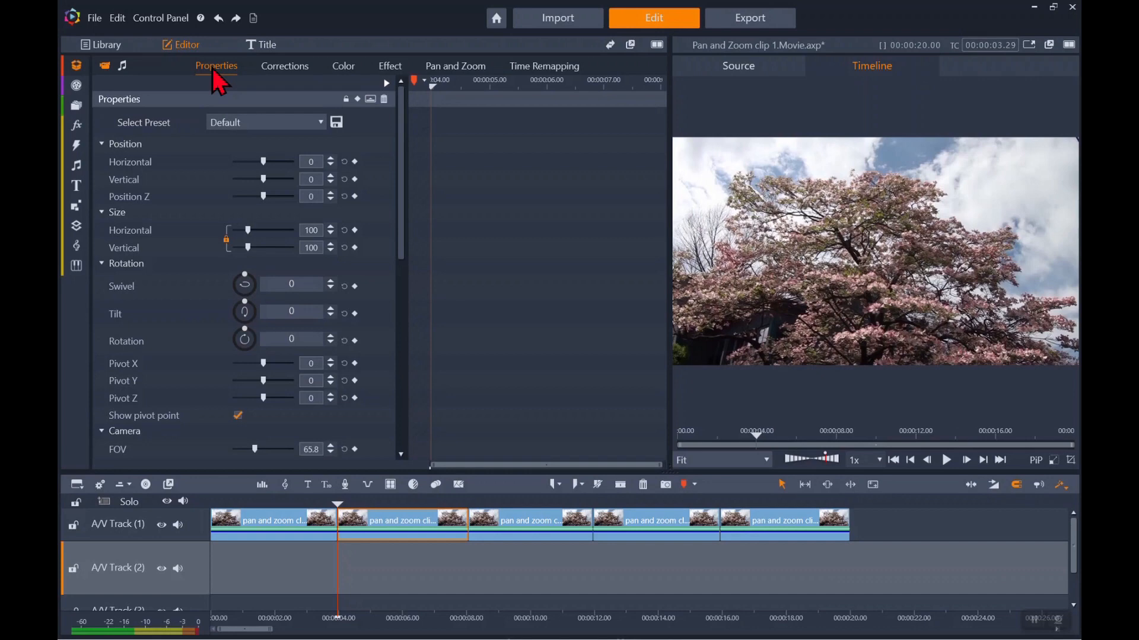
mouse_move(432, 83)
mouse_down()
mouse_move(539, 81)
mouse_move(432, 84)
mouse_up()
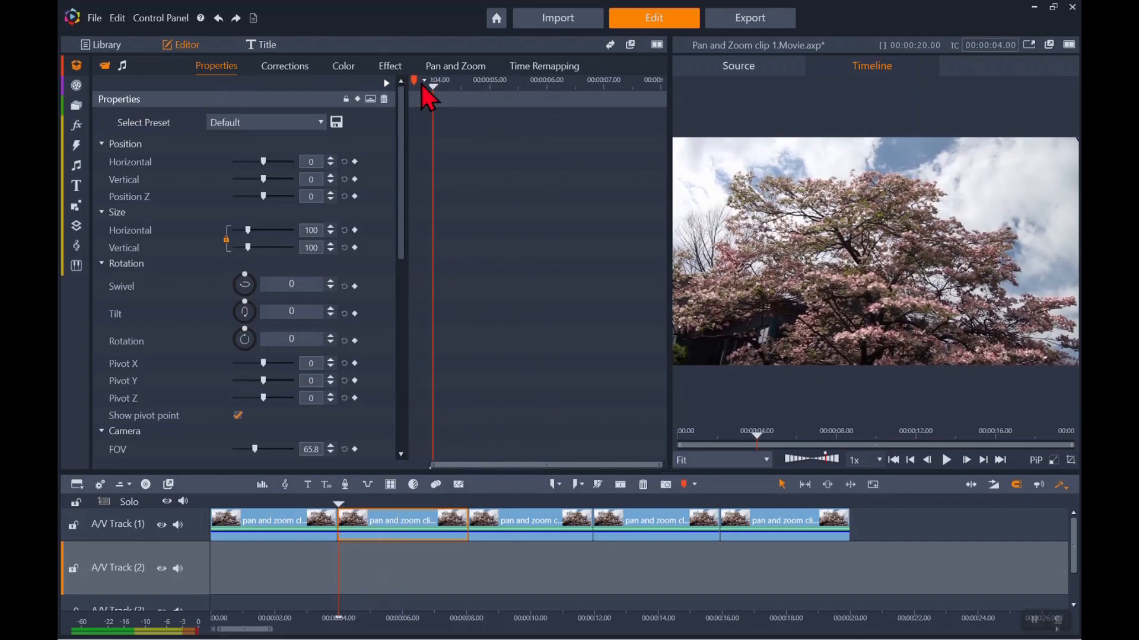
click(354, 161)
click(355, 179)
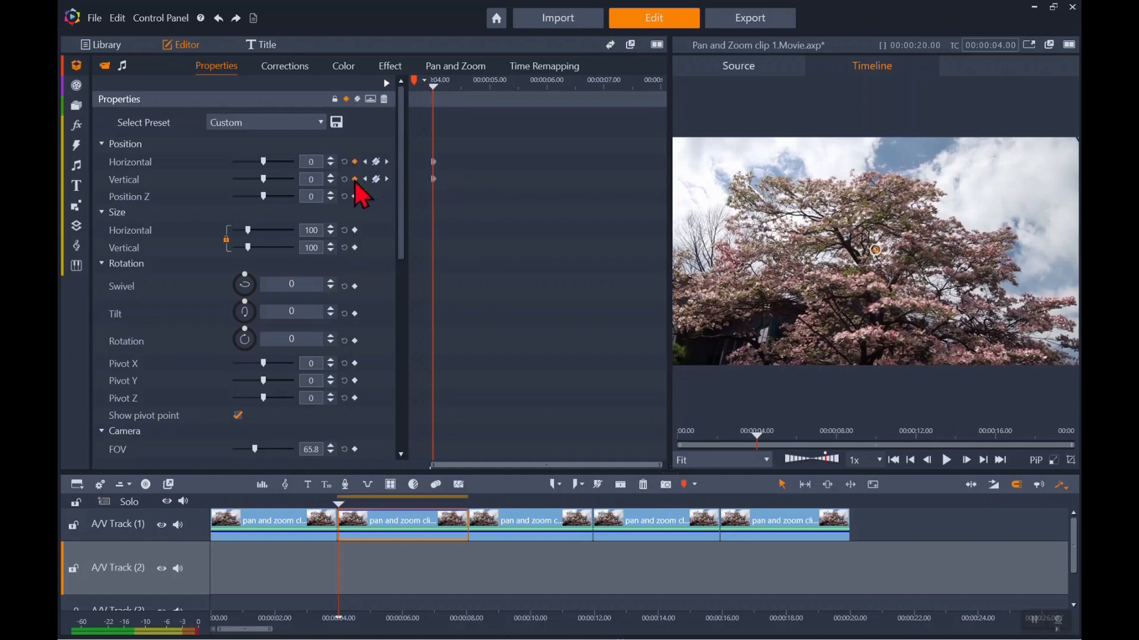
click(354, 231)
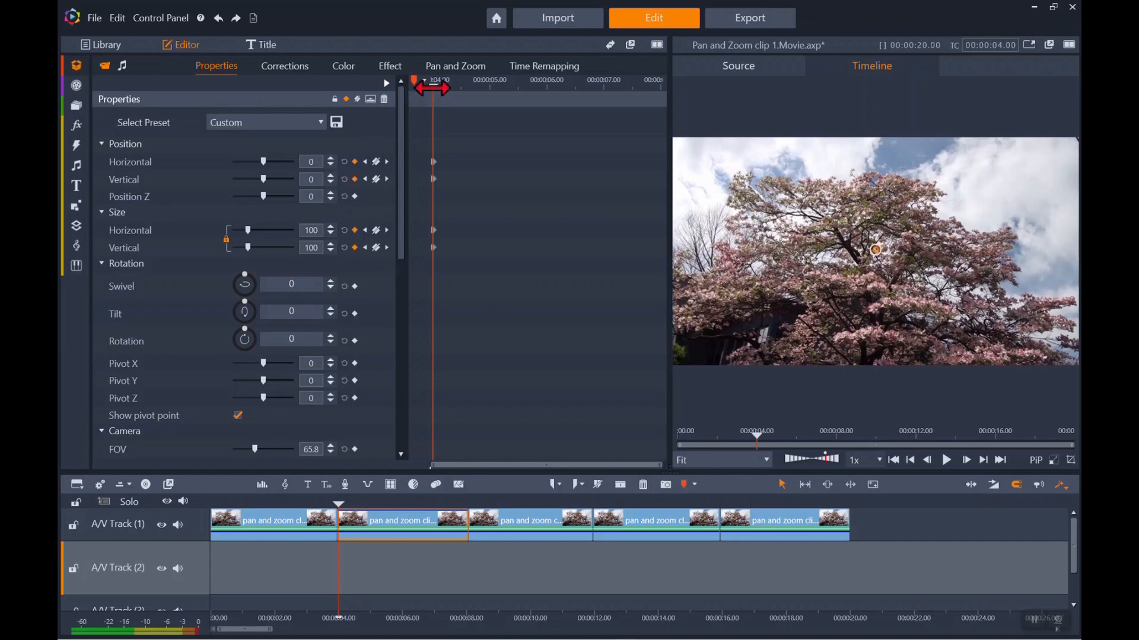
Keyframe the second segment's position at its end with Horizontal and Vertical both set to 50.
drag(433, 85, 719, 99)
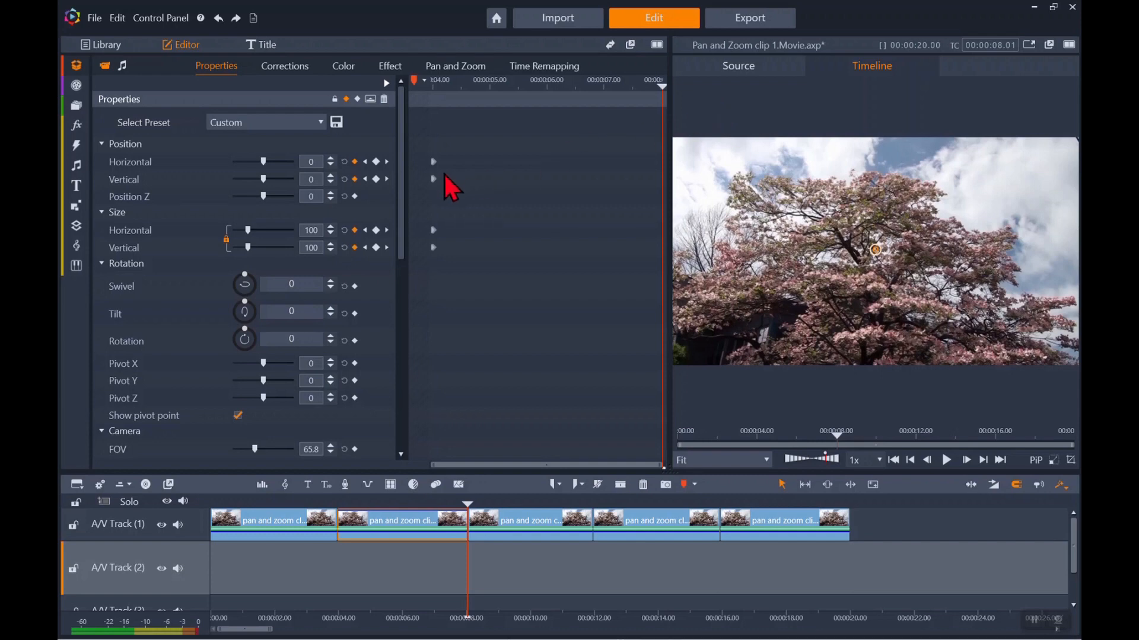
click(376, 162)
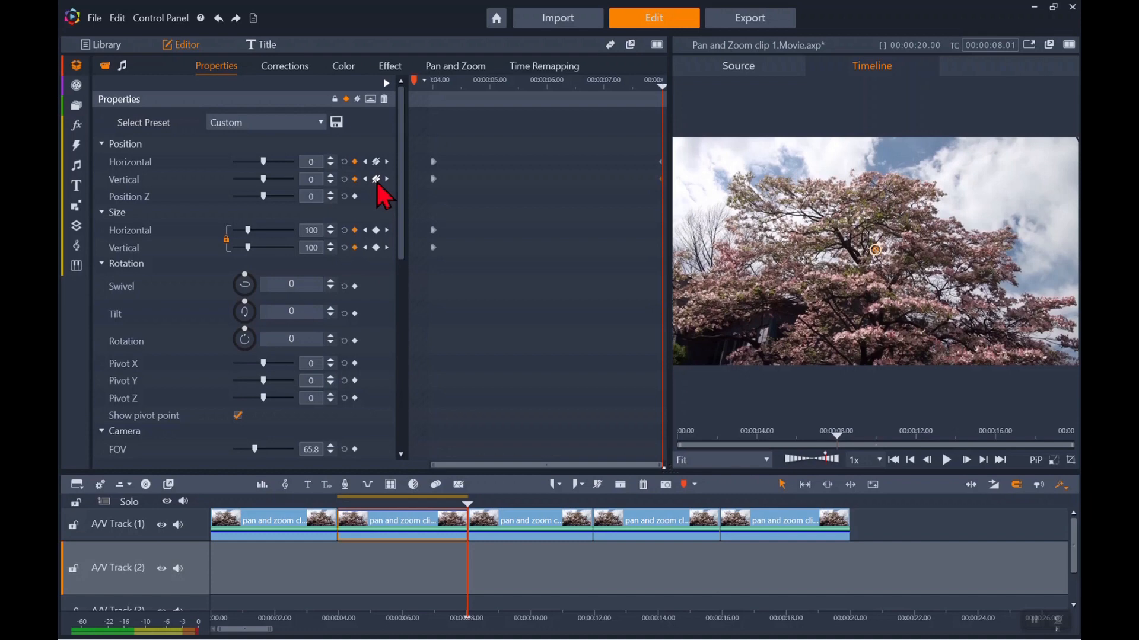
click(311, 162)
text(5)
key(Return)
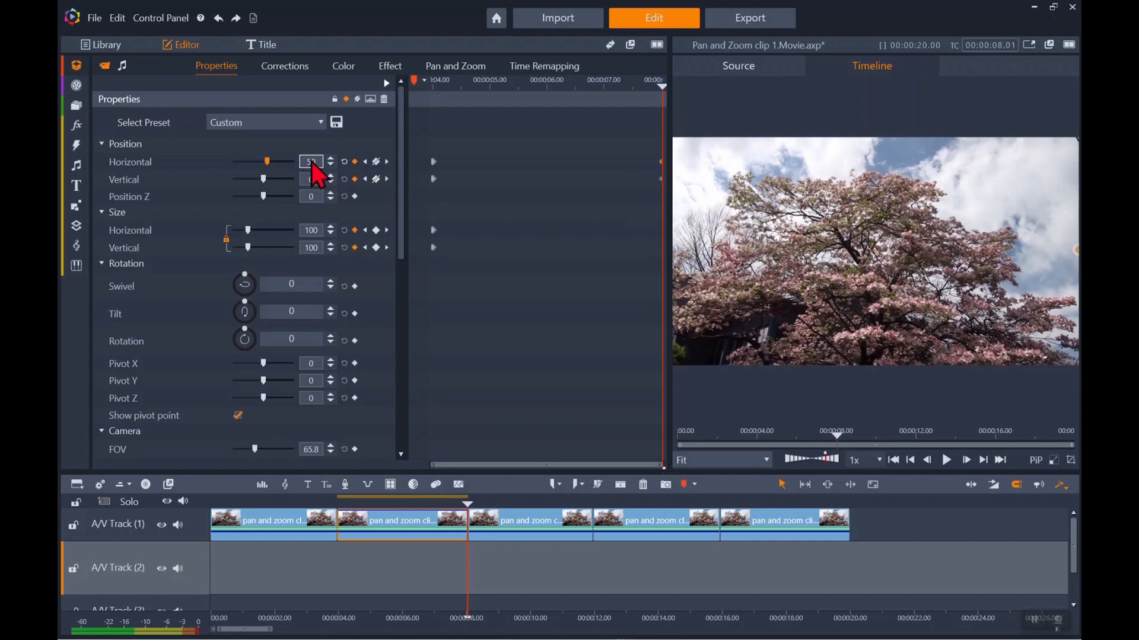
click(315, 178)
text(5)
key(Return)
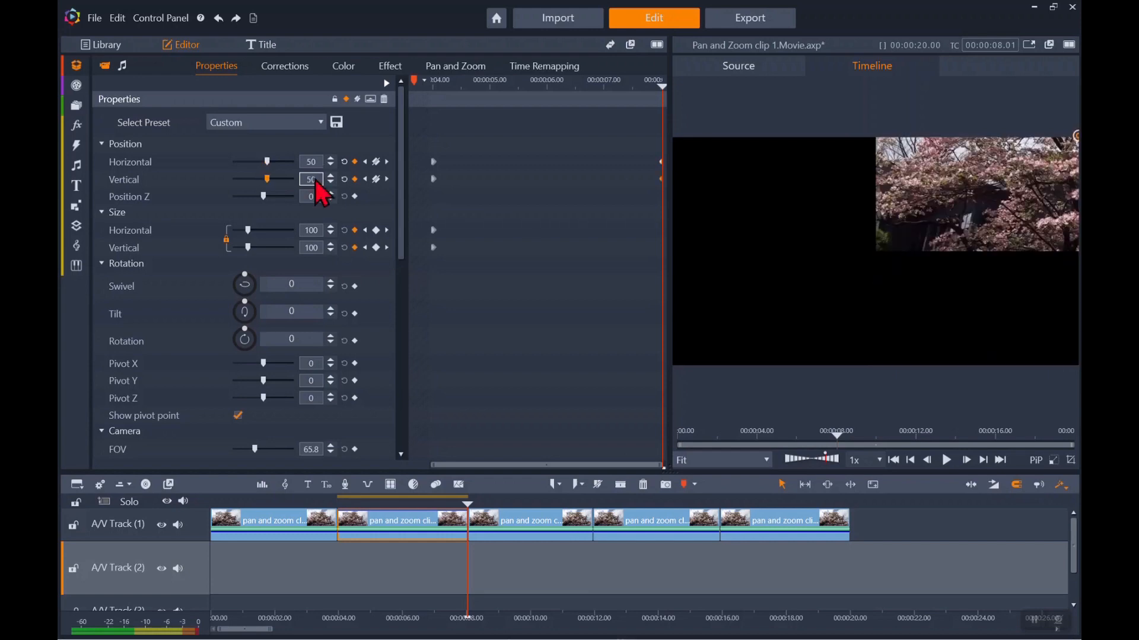
Add a Size keyframe at the second segment's end and set the linked size to 200.
click(376, 231)
click(300, 233)
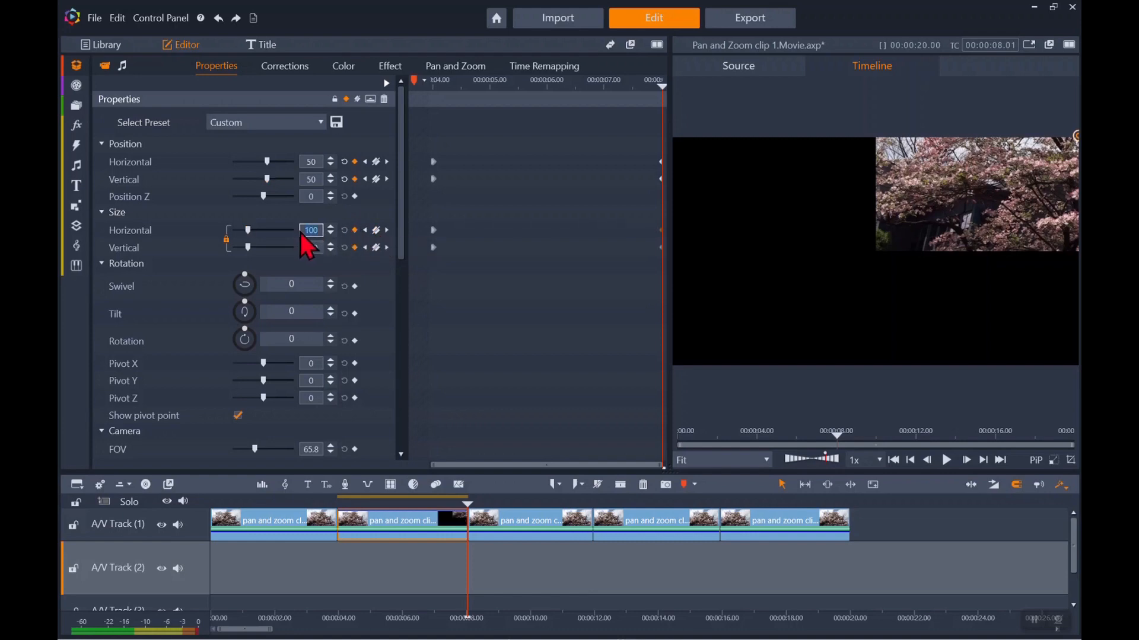
text(200)
key(Return)
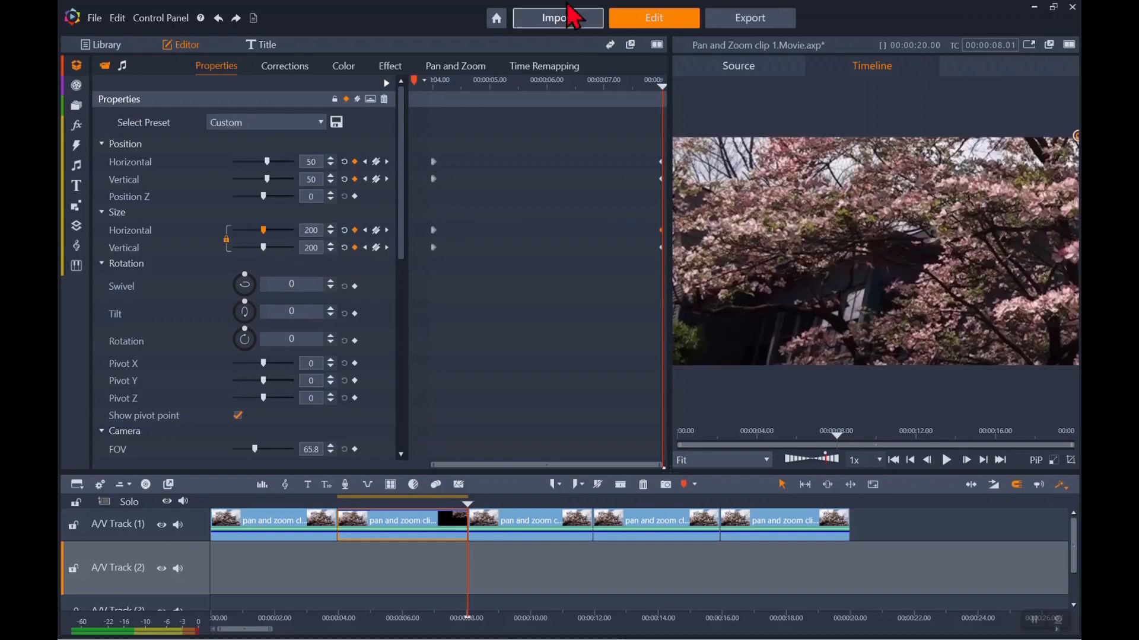
mouse_move(663, 87)
mouse_down()
mouse_move(424, 98)
mouse_move(659, 102)
mouse_up()
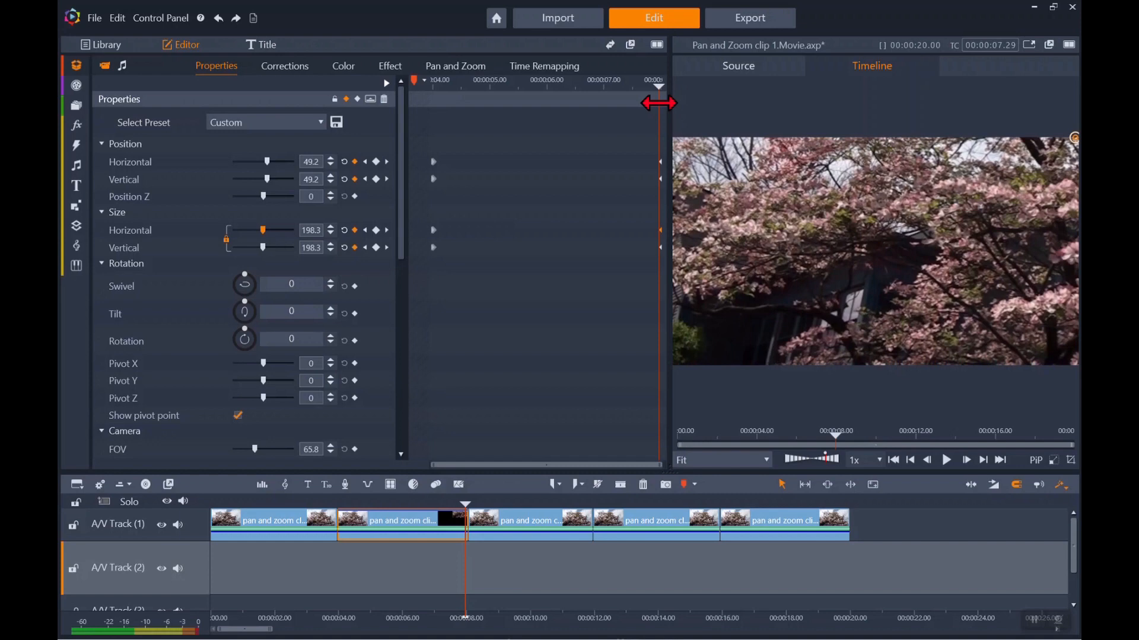
Keyframe the third segment's position at its start with Horizontal and Vertical both set to 50.
click(518, 532)
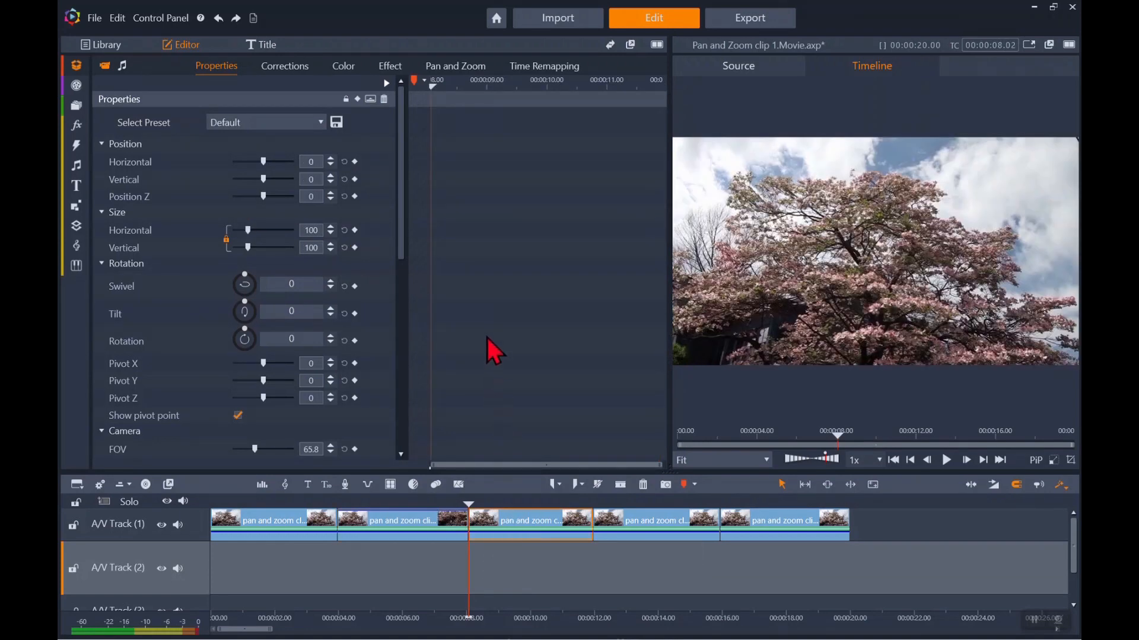
click(355, 161)
click(354, 179)
click(315, 165)
text(50)
key(Return)
click(311, 179)
text(50)
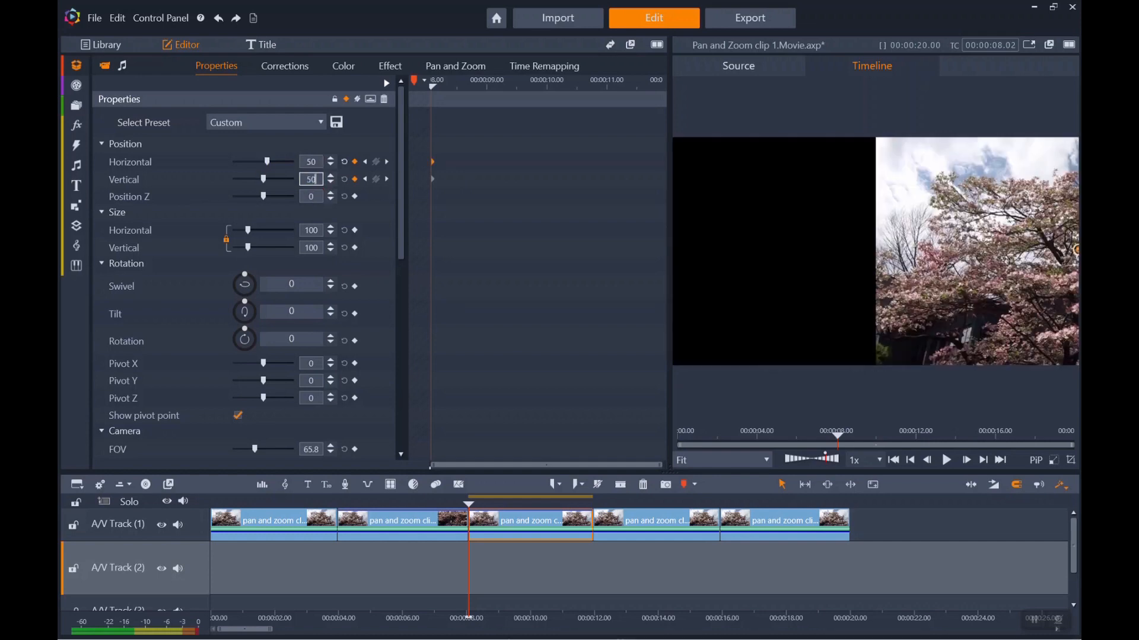
key(Return)
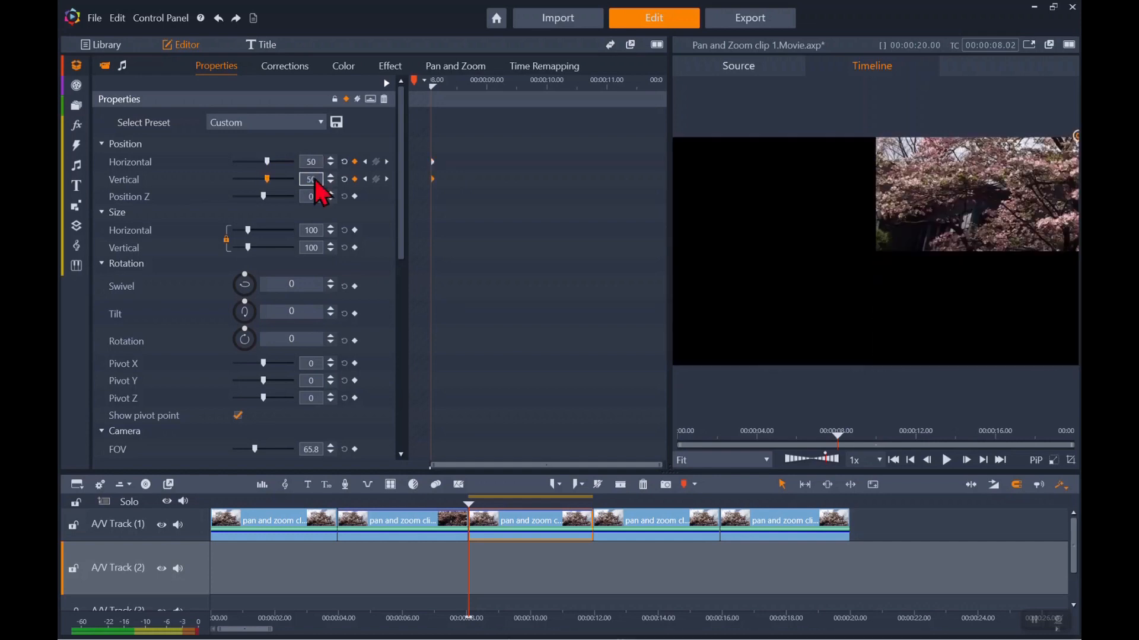
Enable Size keyframing at the start of the third segment and set the linked size to 200.
click(354, 231)
click(312, 232)
text(200)
key(Return)
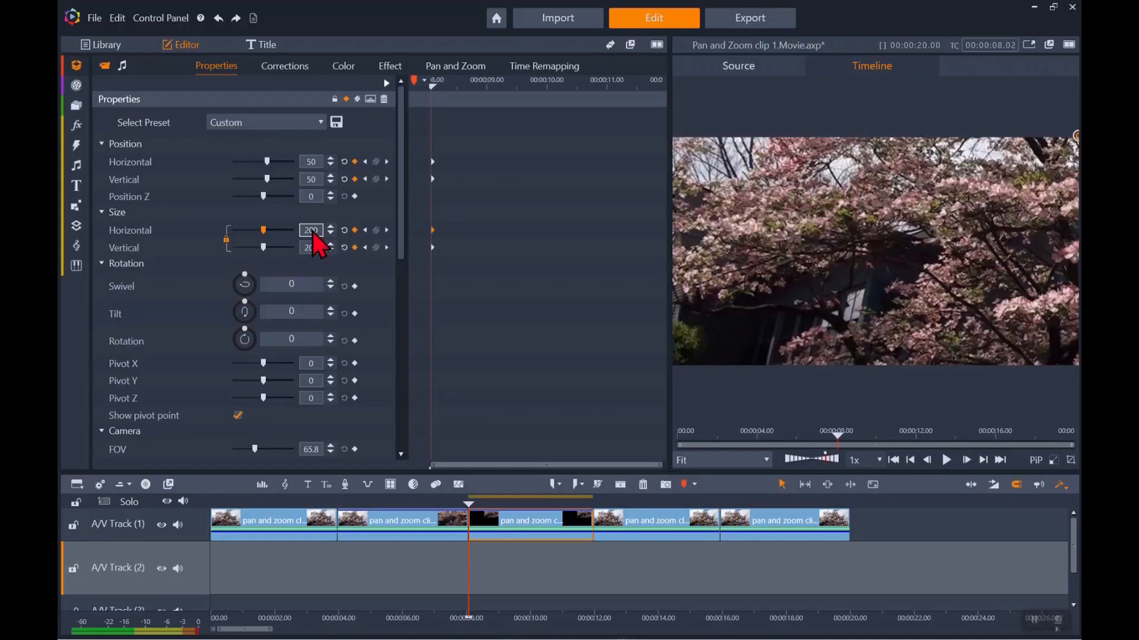
Keyframe the fourth segment's position at its start with Horizontal and Vertical both set to 50.
drag(432, 84, 682, 87)
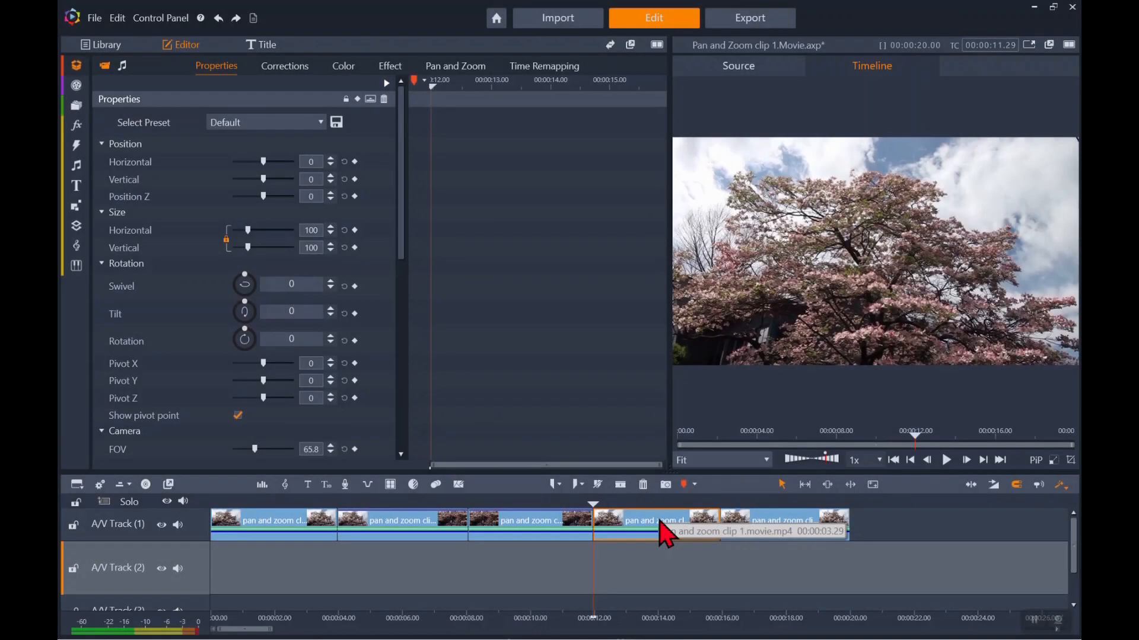
click(356, 162)
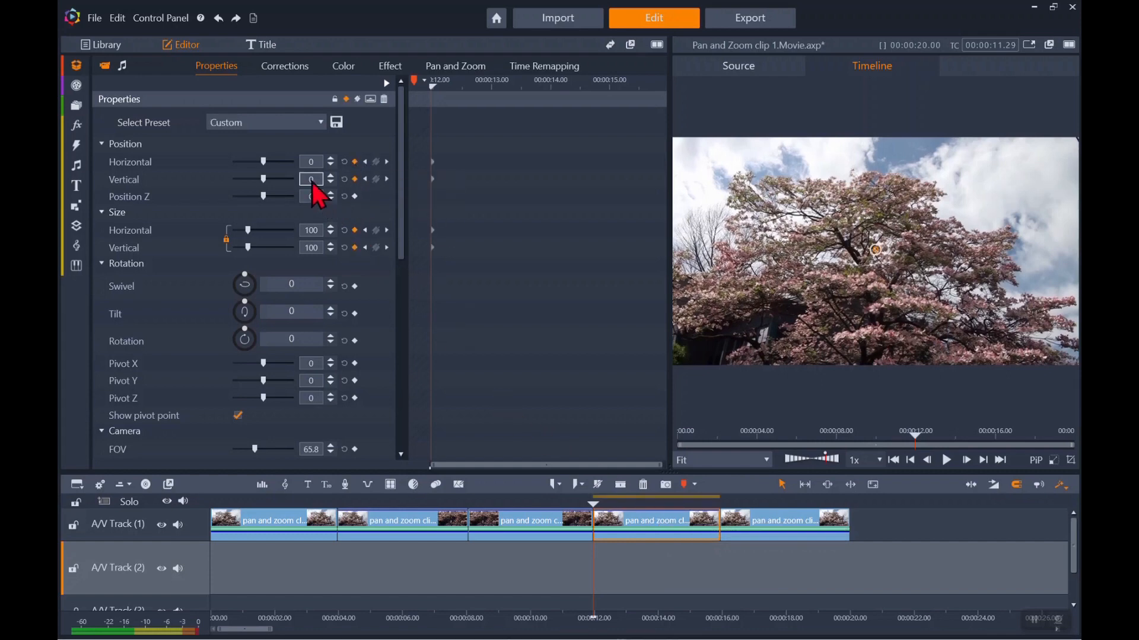
click(319, 164)
text(50)
key(Return)
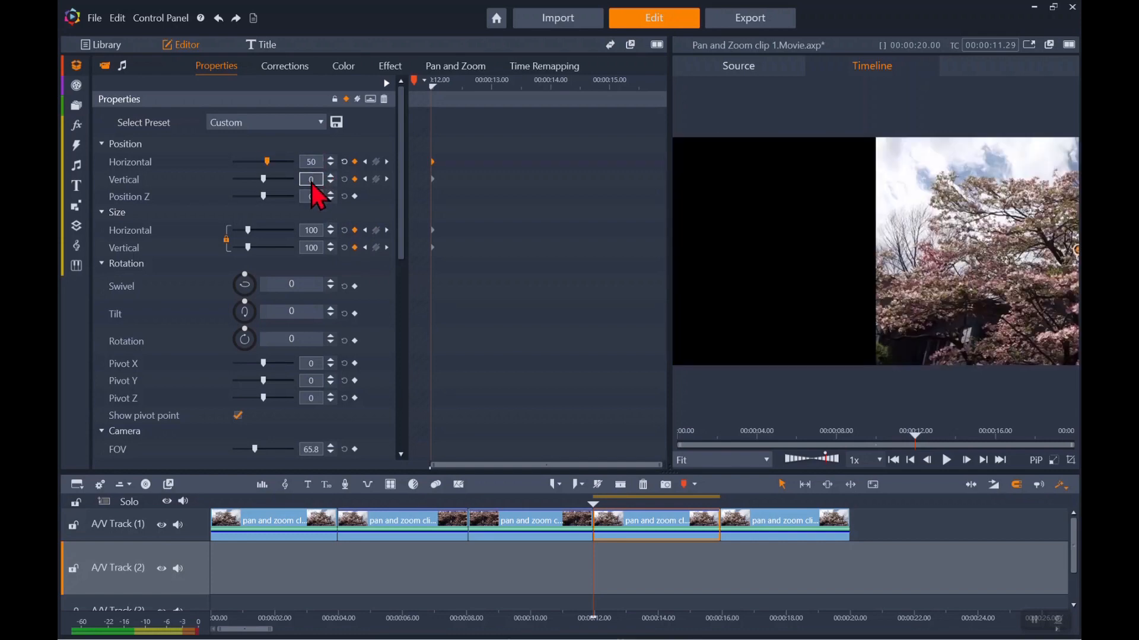
click(312, 184)
text(50)
key(Return)
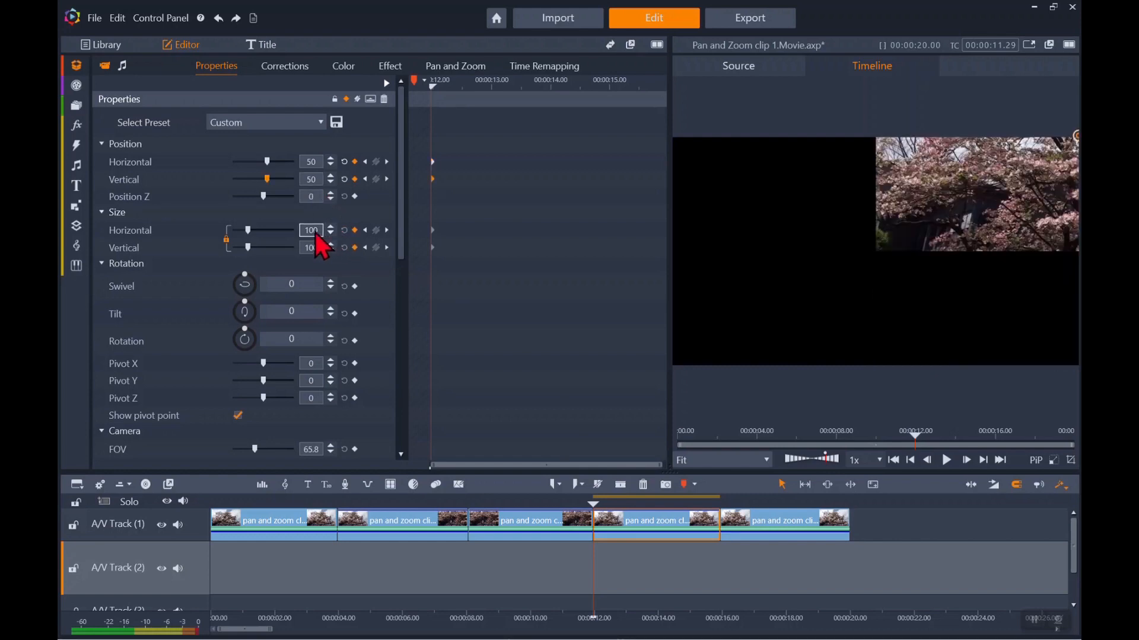
Set the linked Size to 200 at the fourth segment's starting keyframe.
click(315, 233)
text(20)
key(Return)
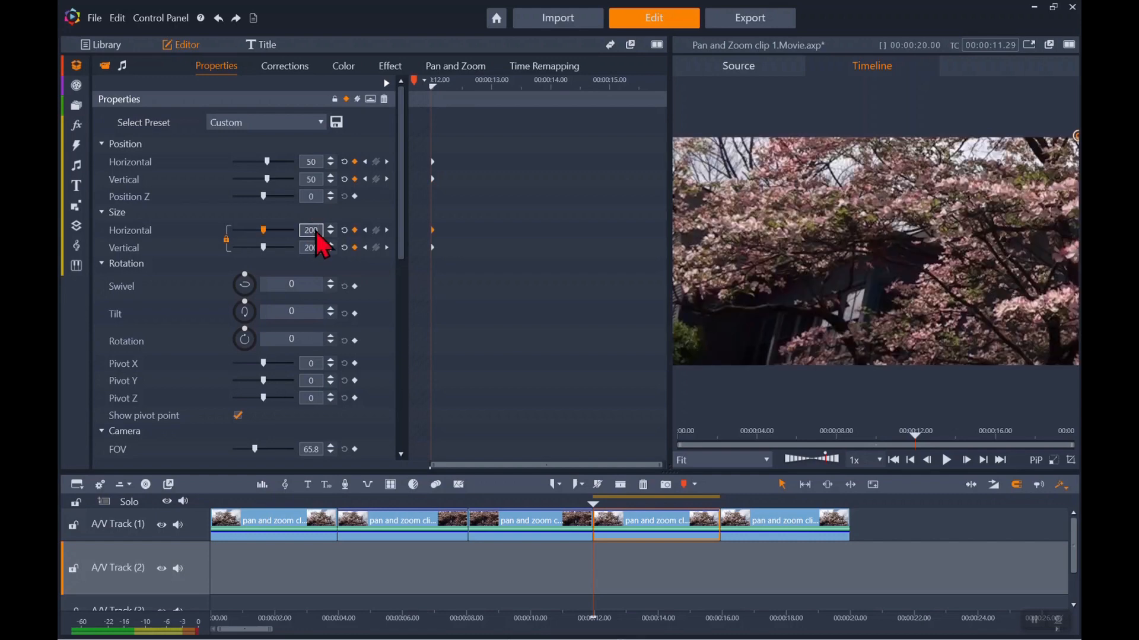
Add Position and Size keyframes at the end of the fourth segment.
drag(436, 85, 692, 114)
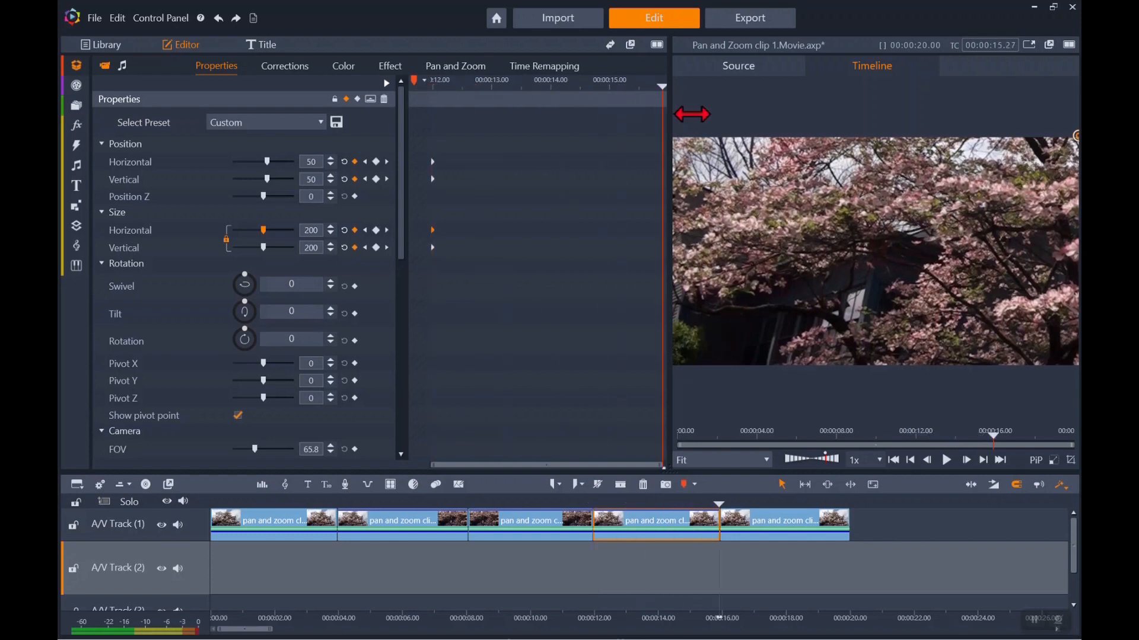
click(376, 162)
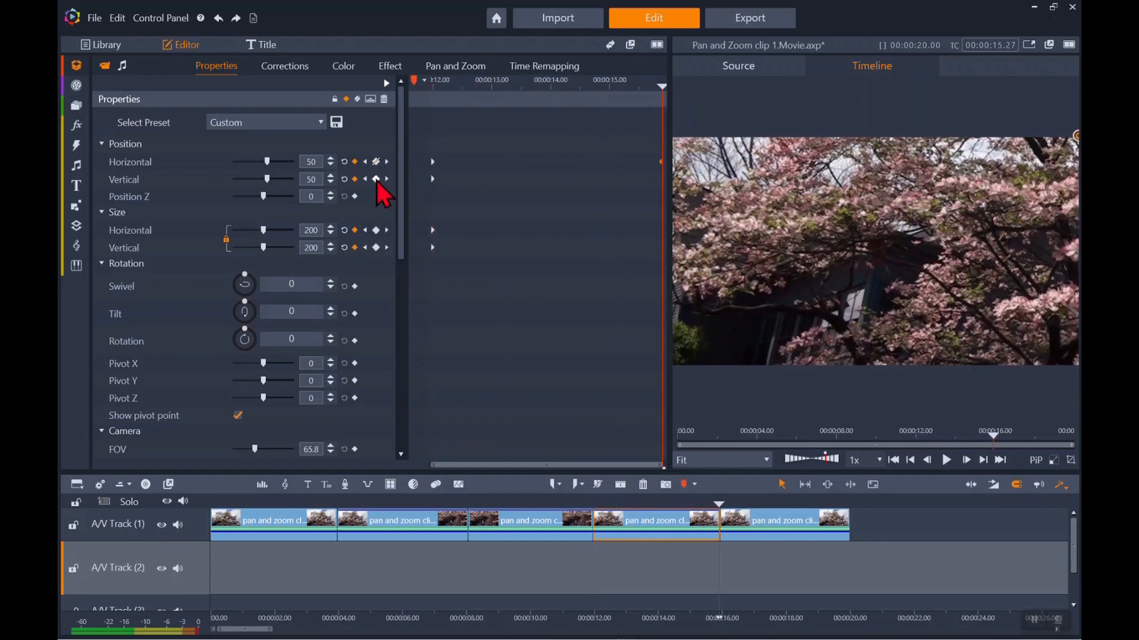
click(377, 247)
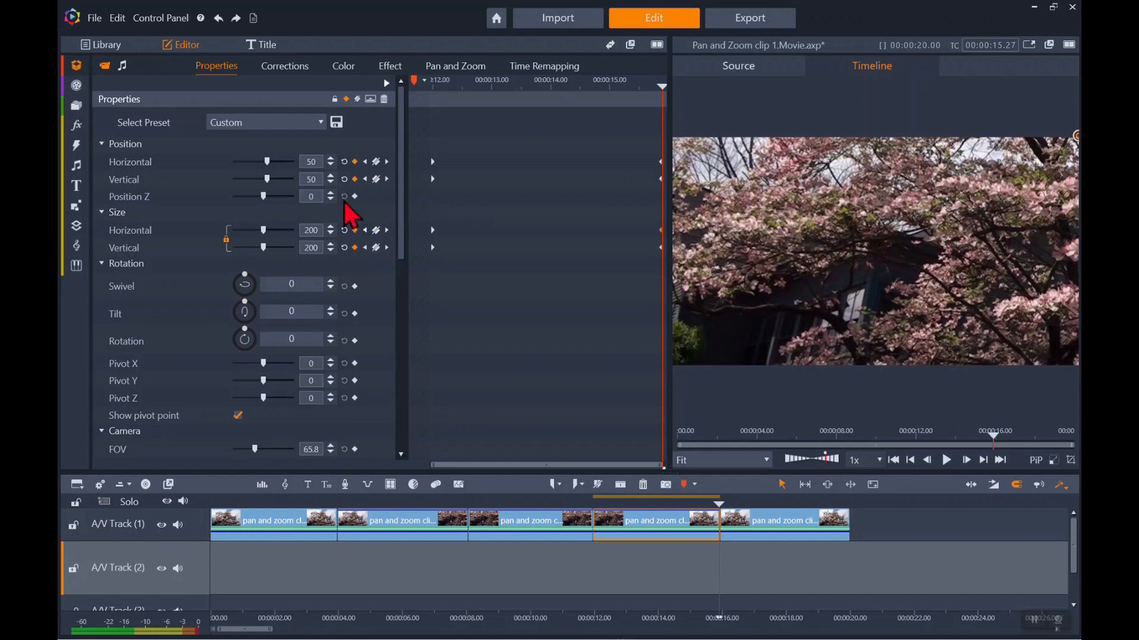
Set the fourth segment's end keyframes to Horizontal and Vertical Position 0 and linked Size 100.
double_click(314, 166)
text(0)
key(Tab)
text(0)
click(312, 232)
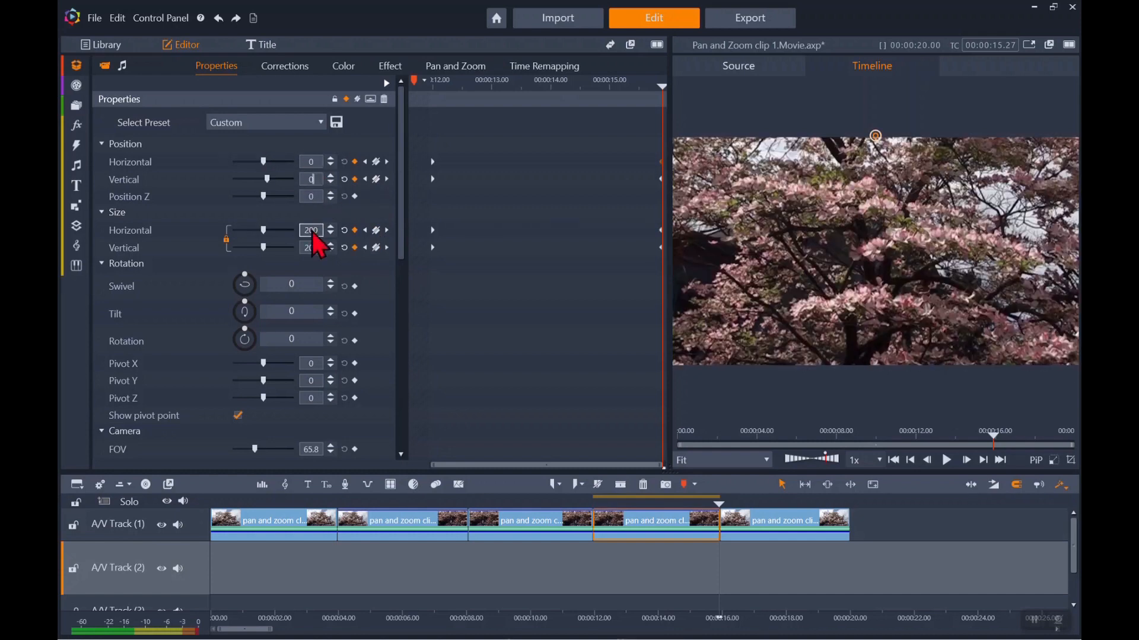
text(1)
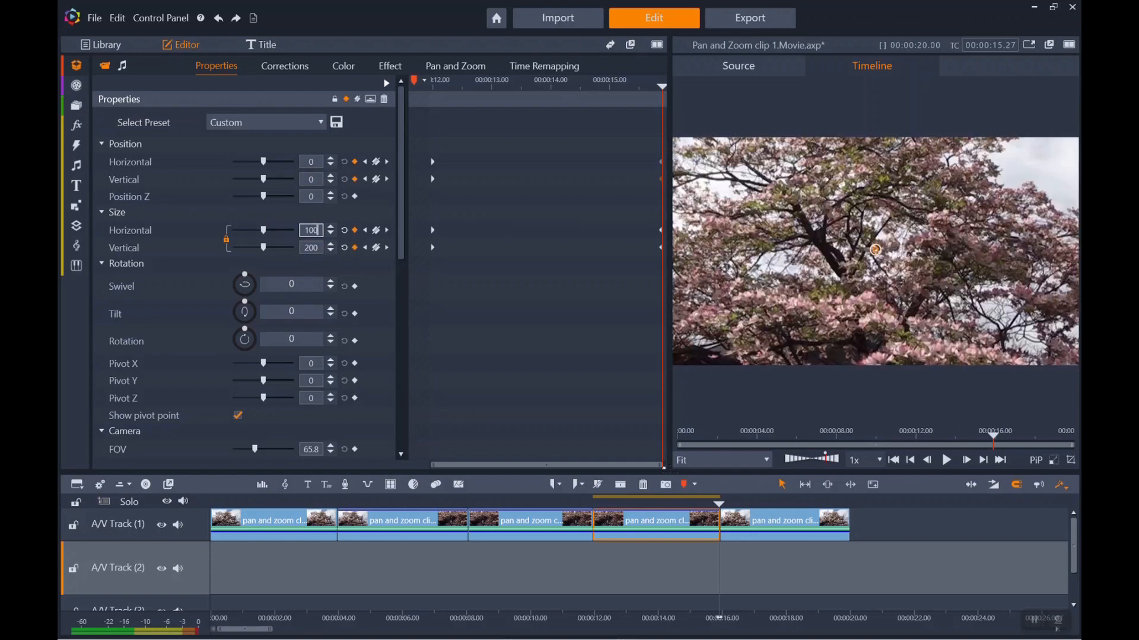
key(Return)
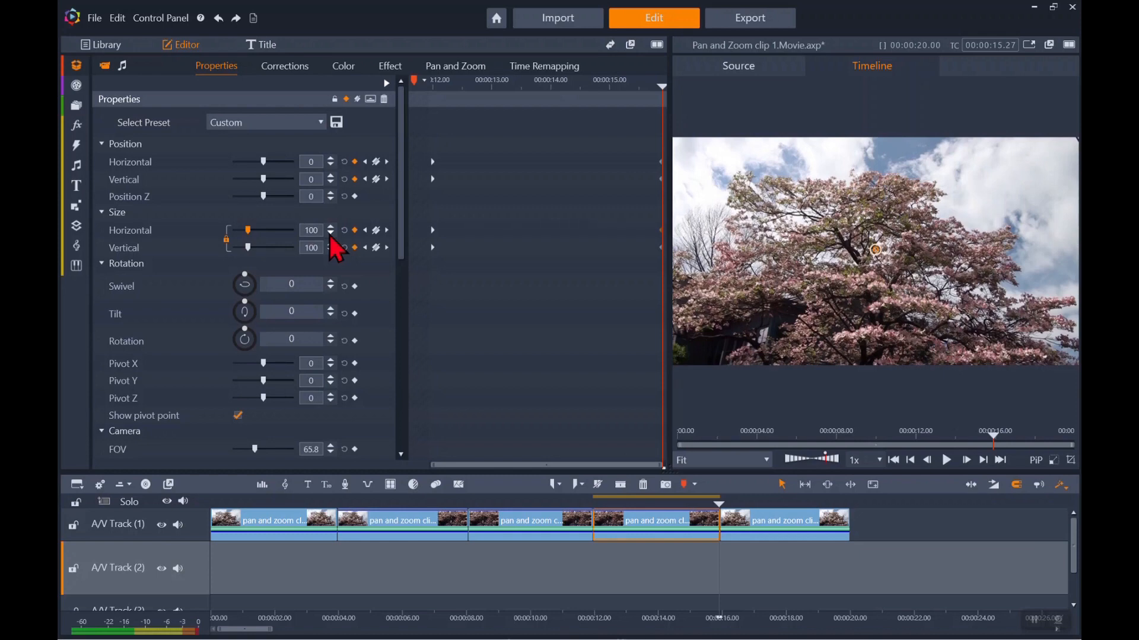
Play the split-clip animation from the beginning of the timeline.
click(255, 502)
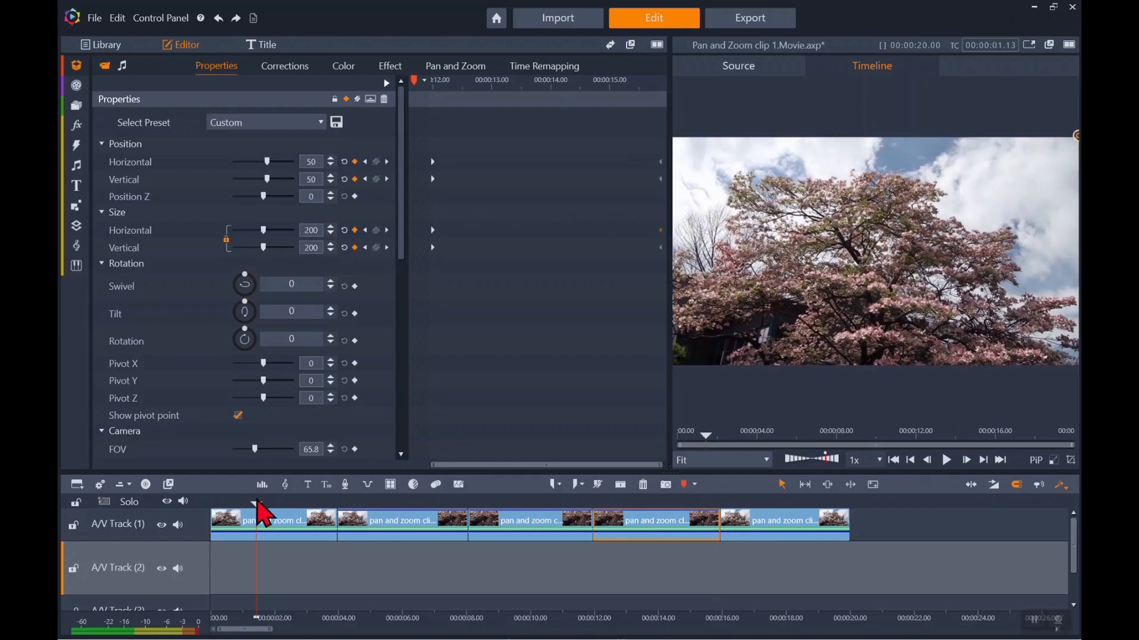
drag(255, 500, 201, 501)
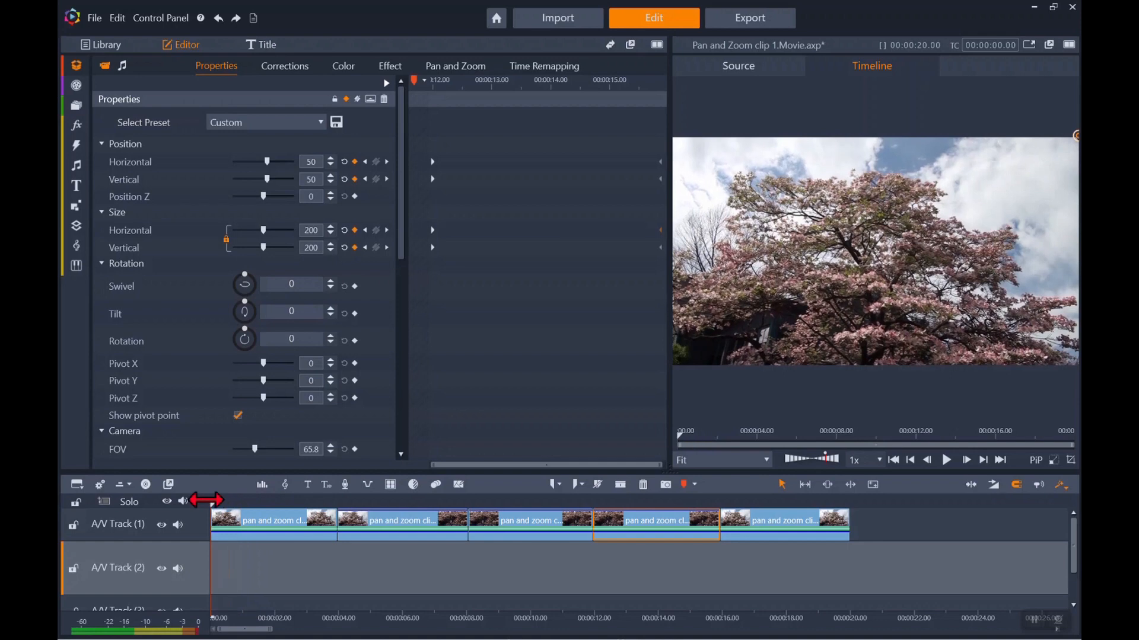
click(946, 461)
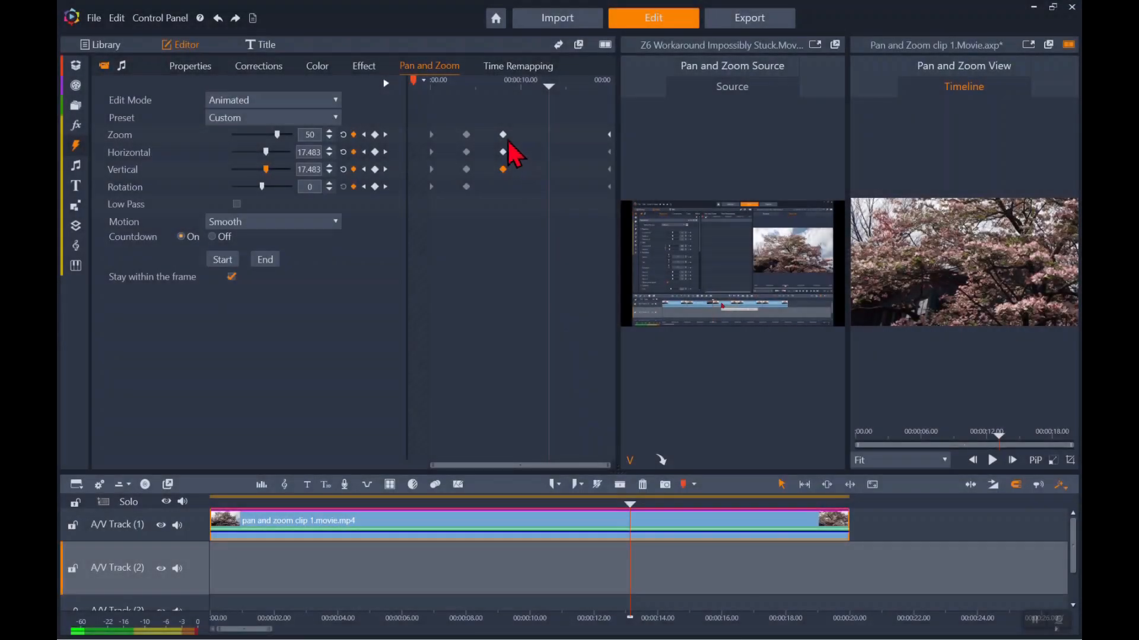
Delete only the Vertical keyframe at the 8-second mark of the Pan and Zoom clip, and undo the deletion.
click(502, 135)
mouse_move(504, 138)
mouse_down()
mouse_move(557, 140)
mouse_move(504, 134)
mouse_up()
click(503, 171)
right_click(503, 171)
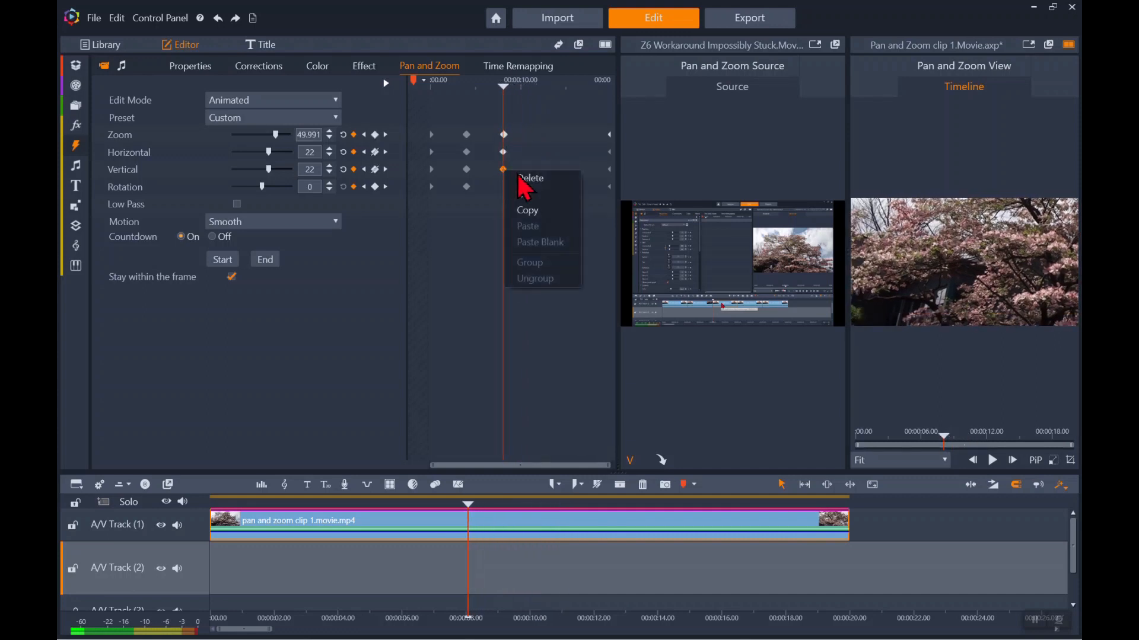
click(529, 179)
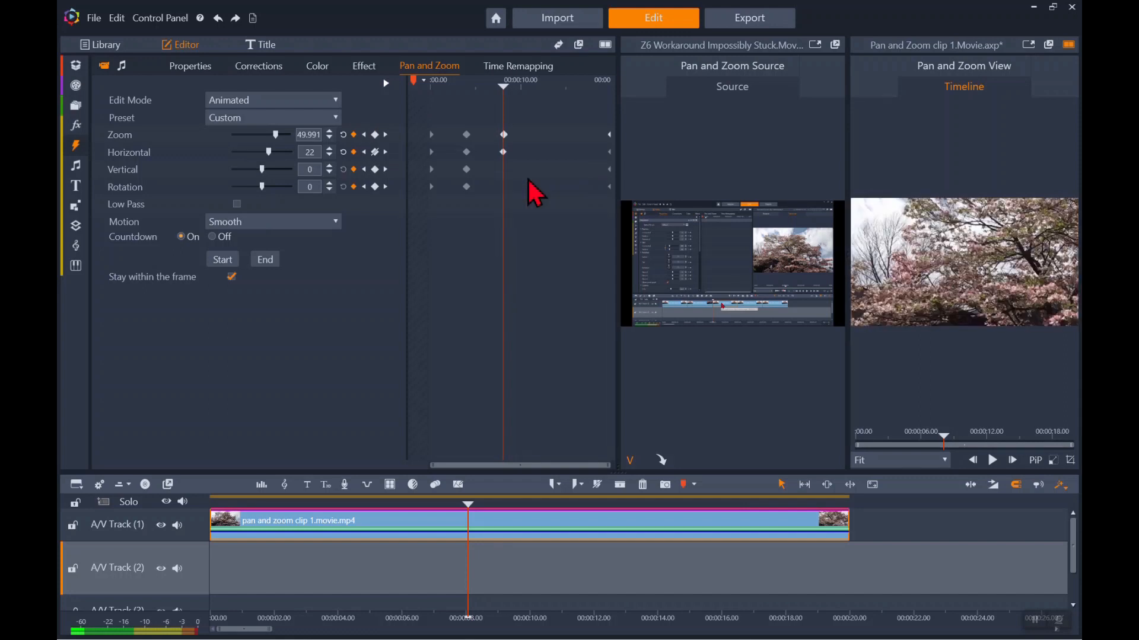
key(ctrl+z)
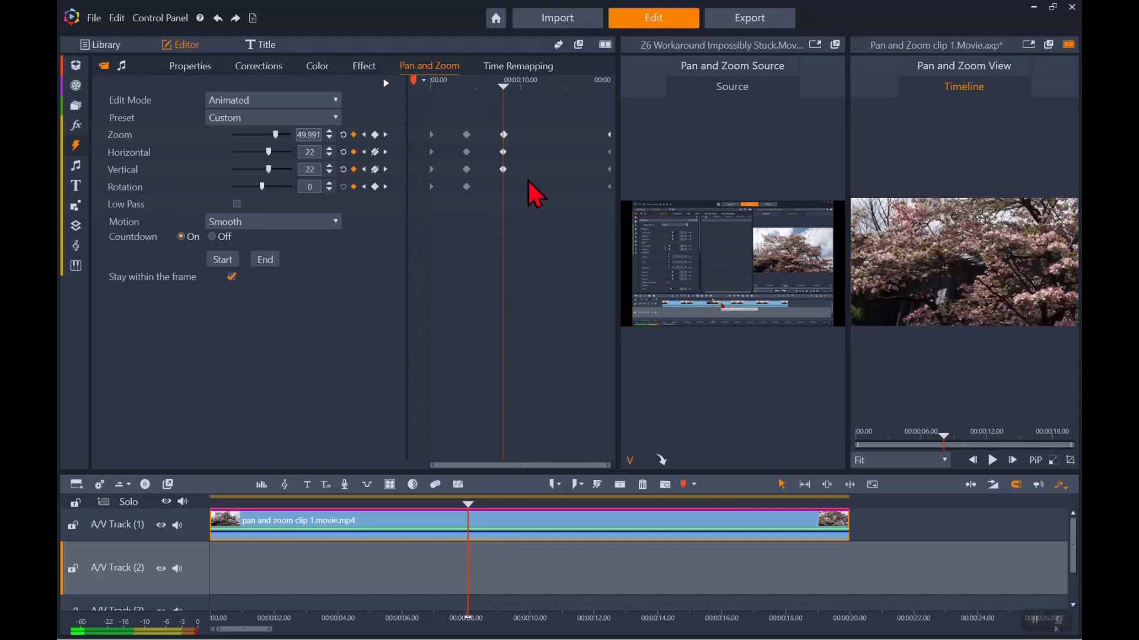
Select the Pan and Zoom keyframes at the 4- and 8-second marks together and delete them as a group.
drag(447, 116, 532, 219)
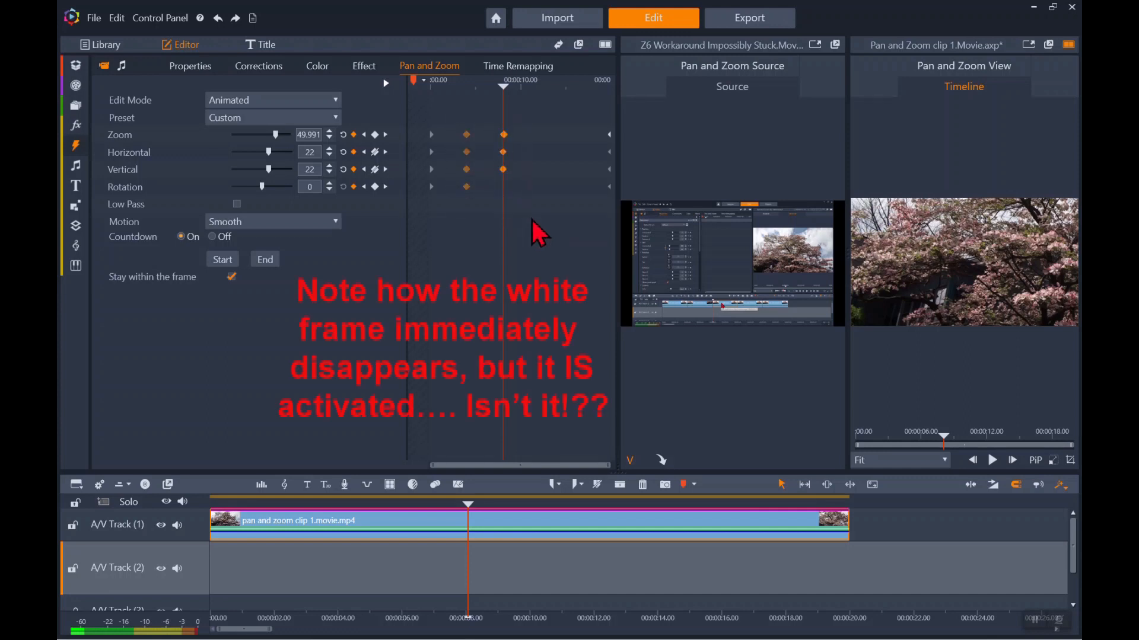
right_click(533, 173)
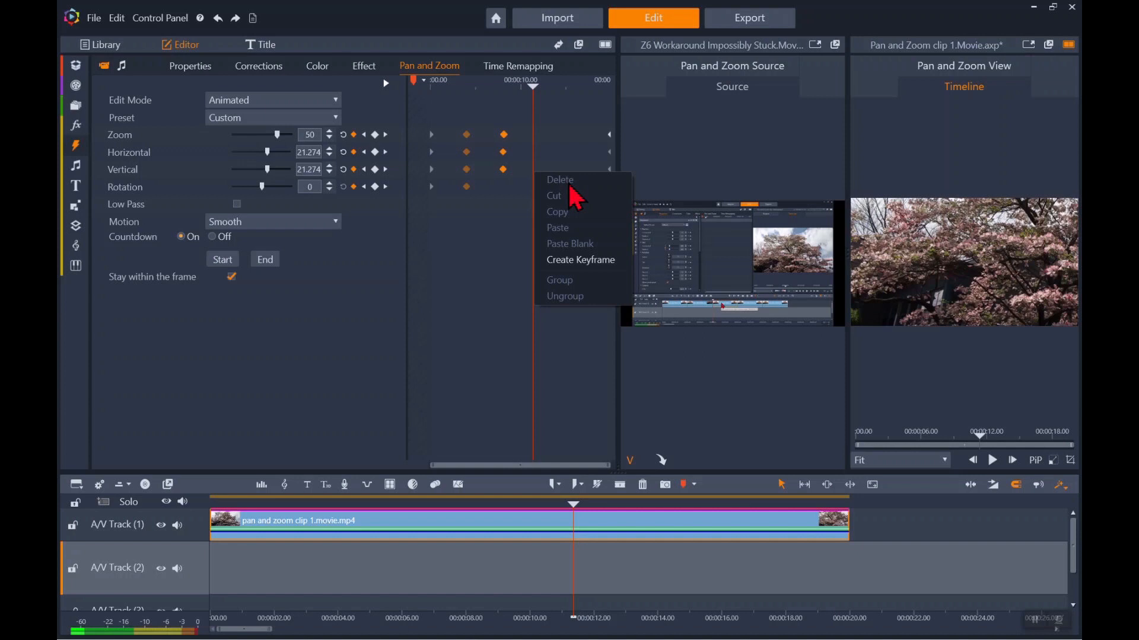
drag(445, 118, 542, 228)
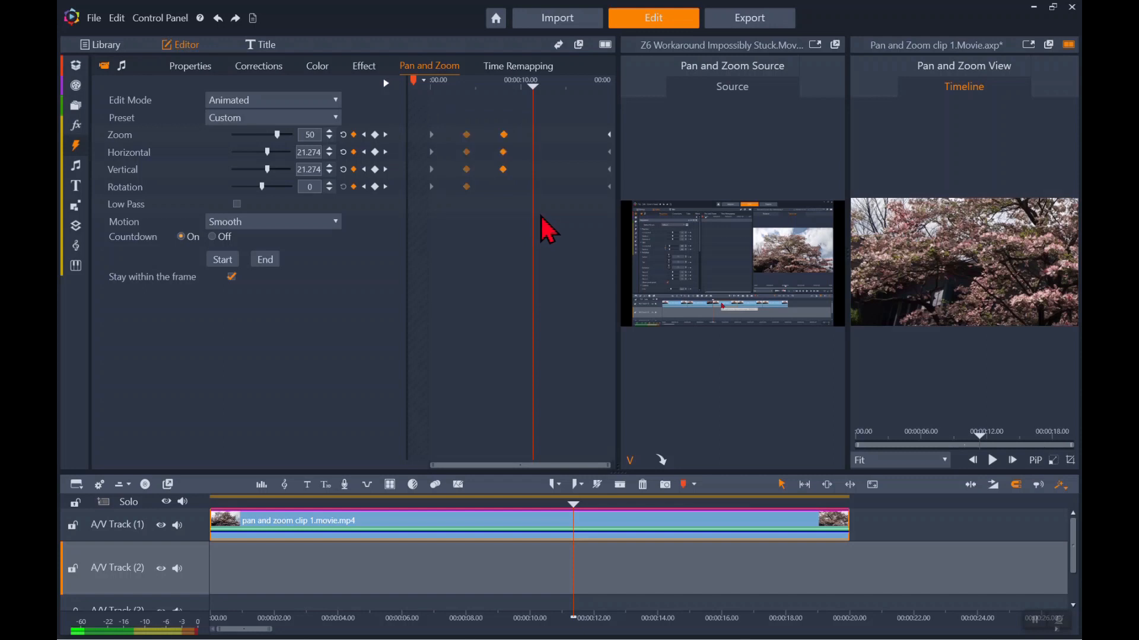
click(503, 170)
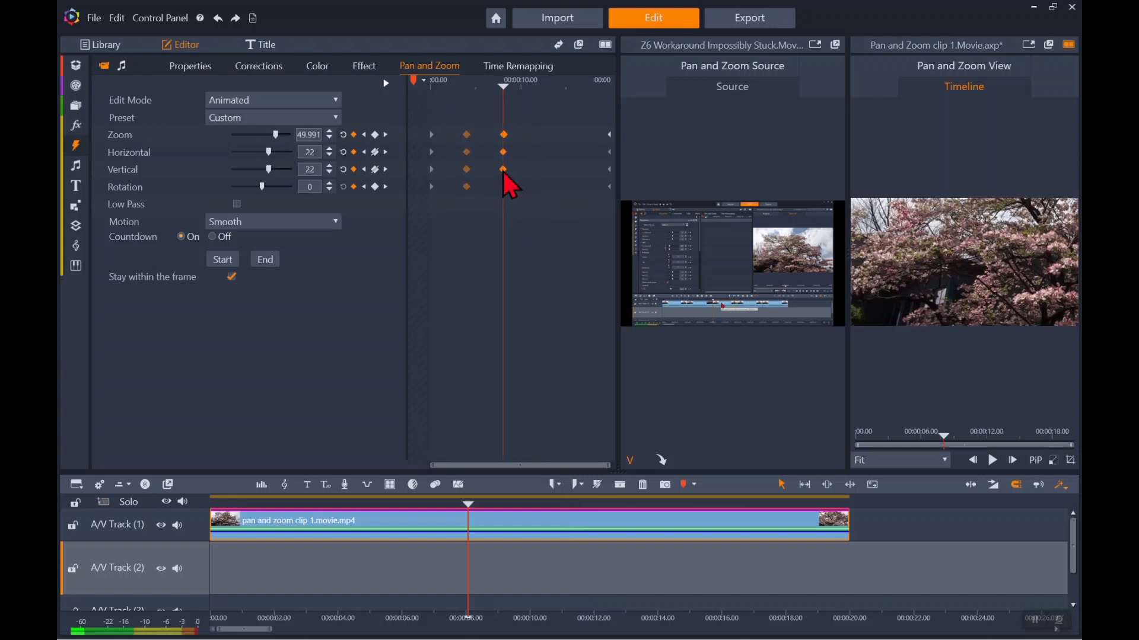
right_click(503, 171)
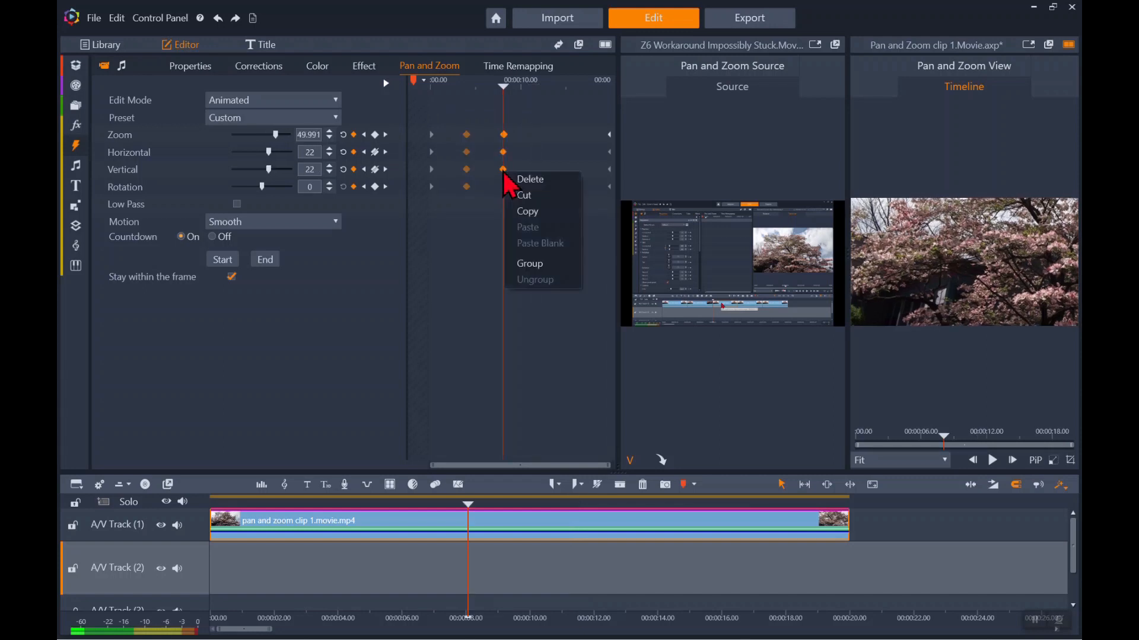
click(531, 181)
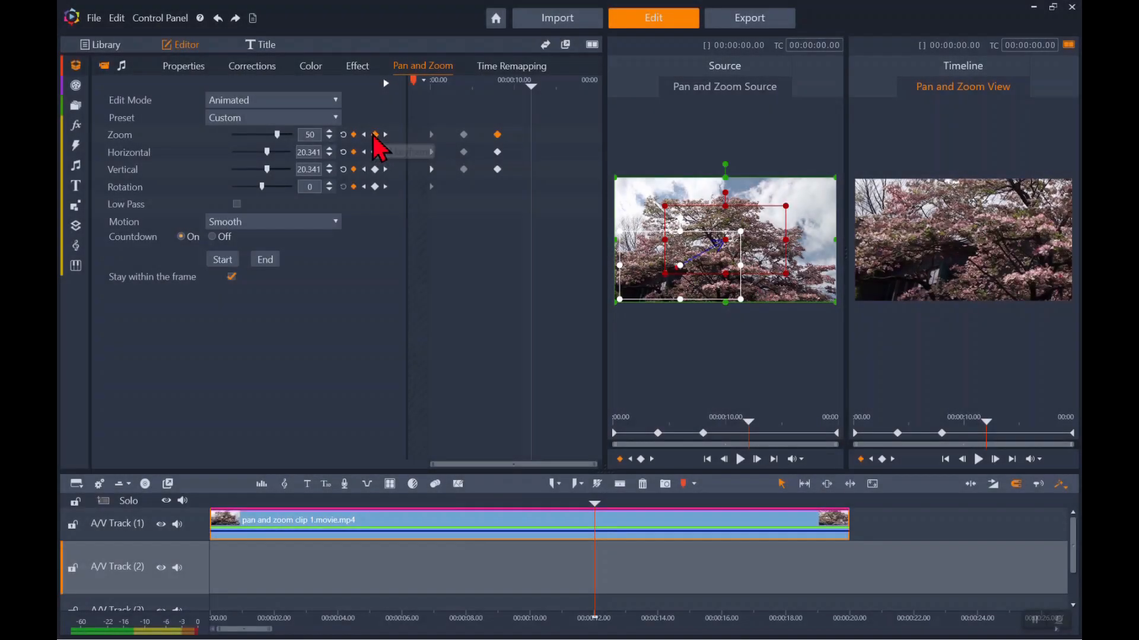
Add Zoom, Horizontal and Vertical keyframes at the 12-second mark, with Horizontal and Vertical both set to 22.
click(375, 135)
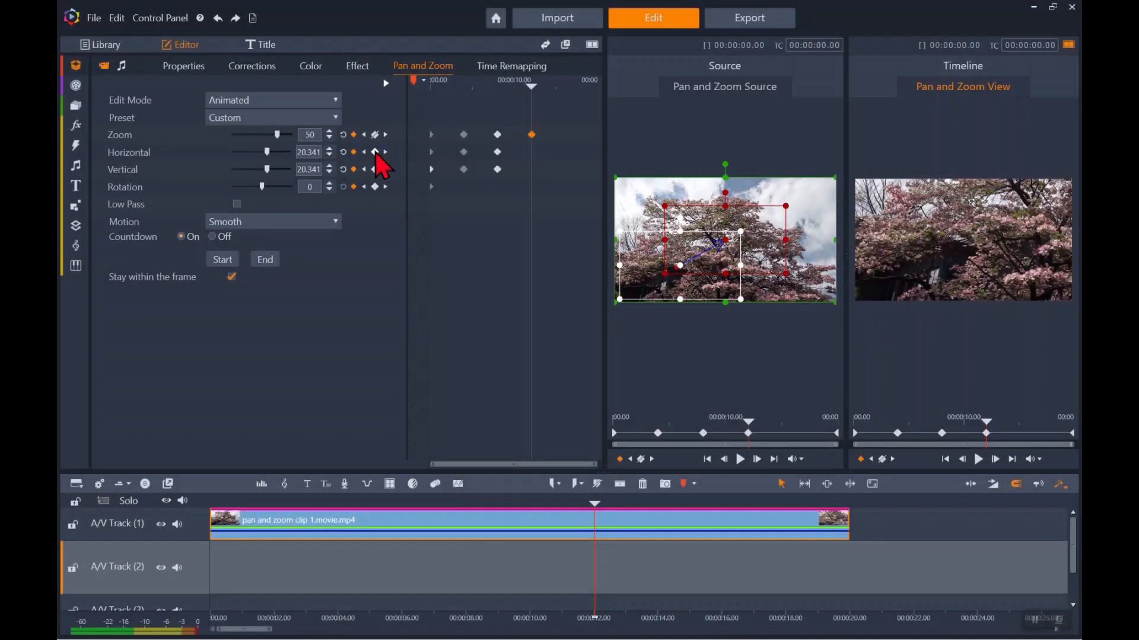
click(375, 152)
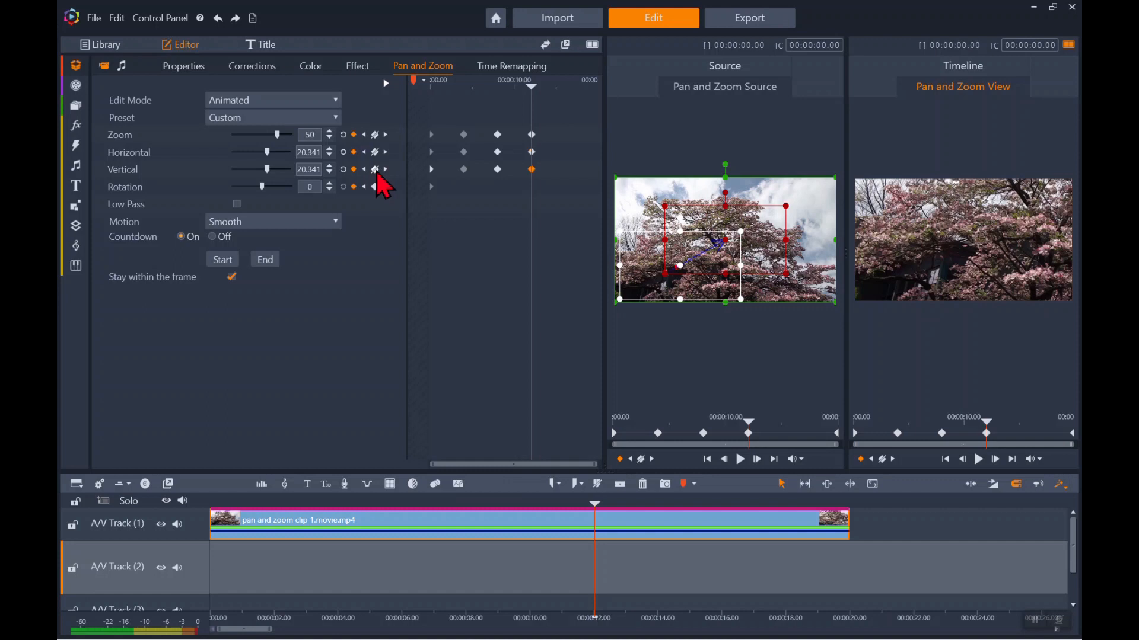
click(497, 136)
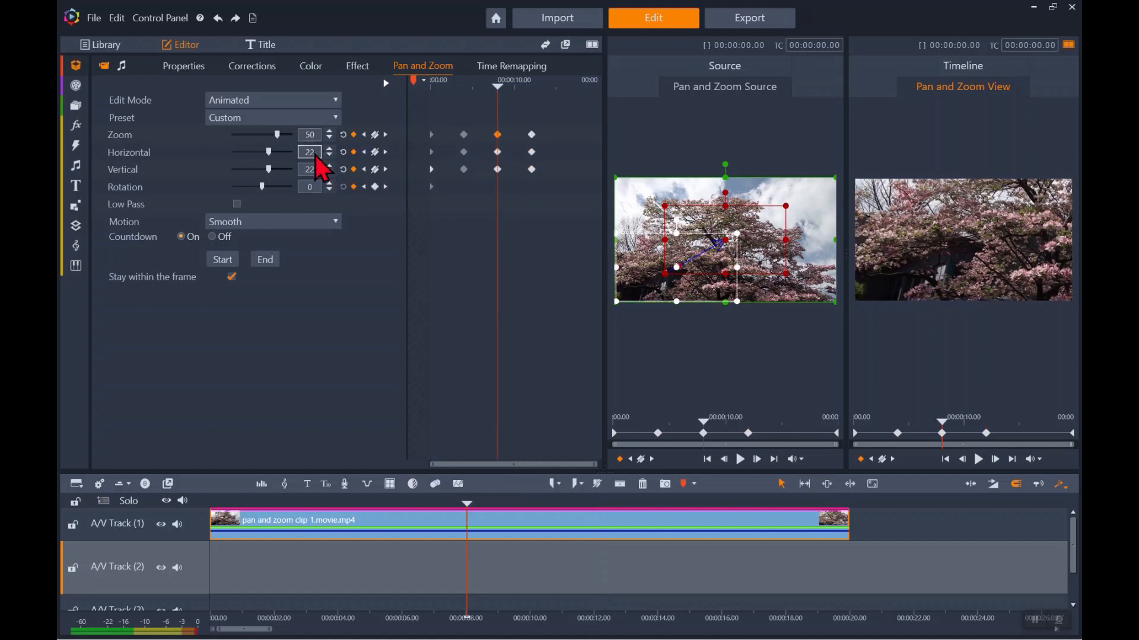
click(532, 136)
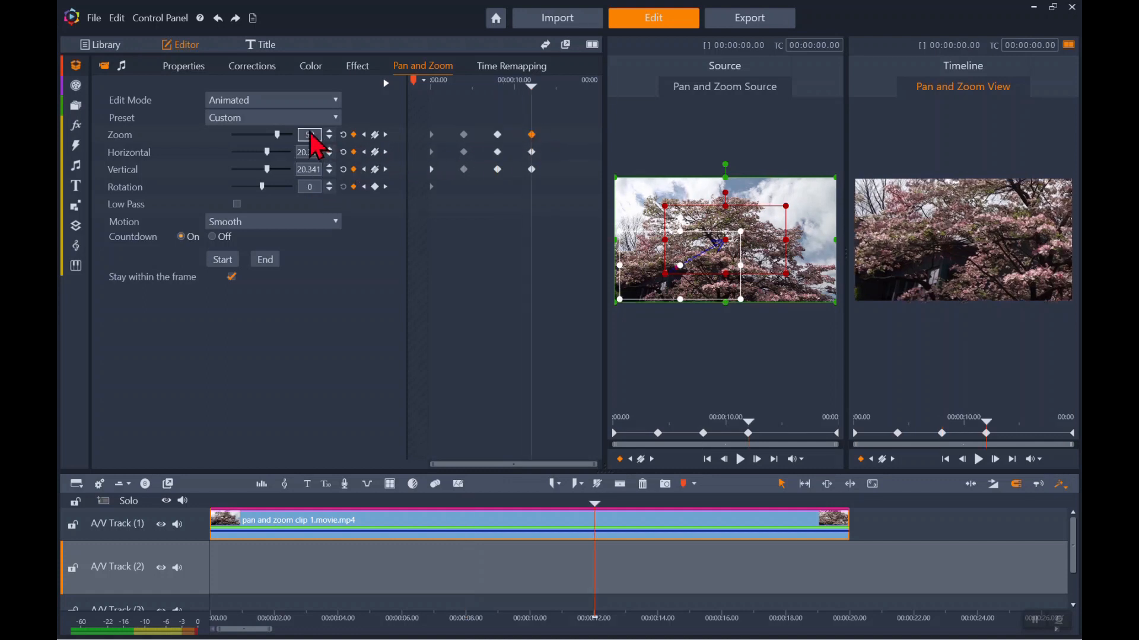
double_click(309, 152)
text(22)
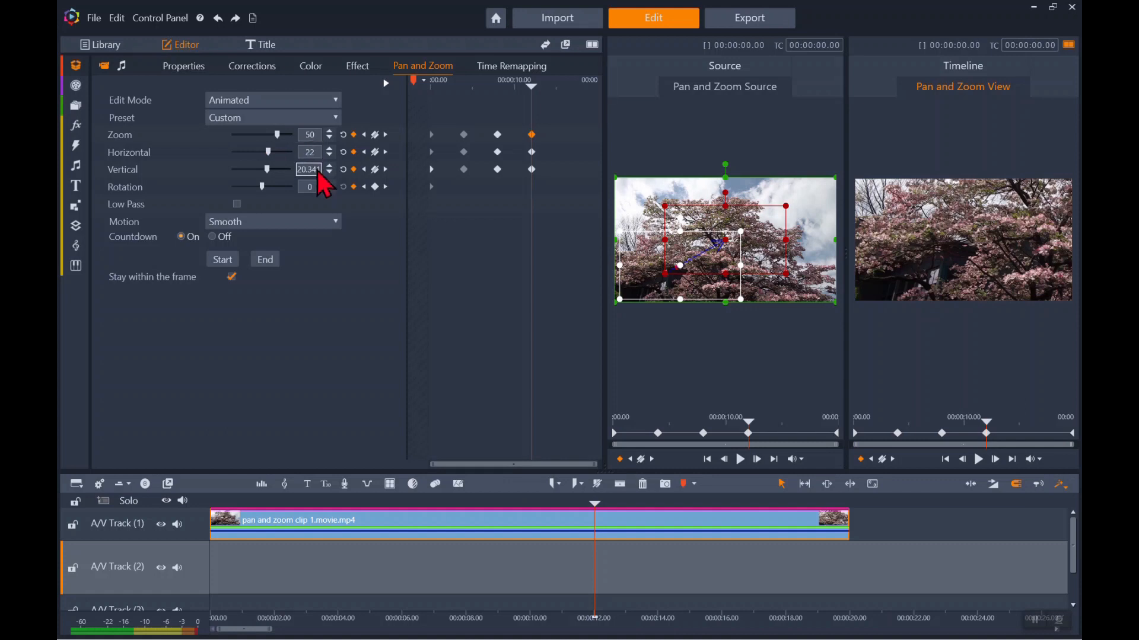
key(Tab)
text(22)
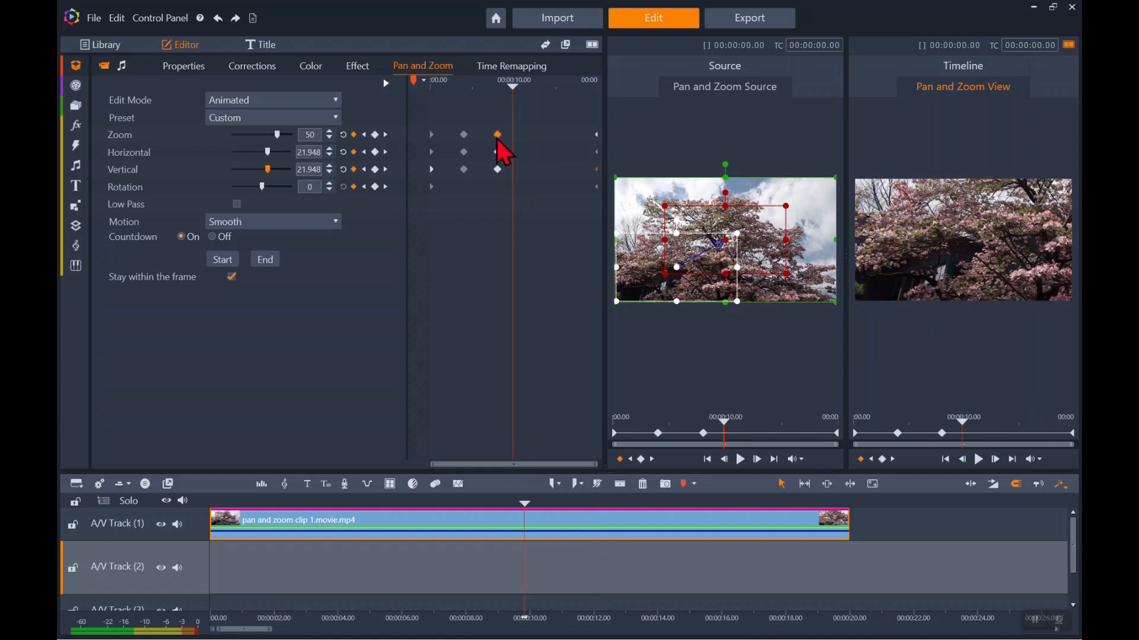
Copy the Zoom and Horizontal keyframes from the 8-second mark and paste them near 12 seconds.
click(499, 142)
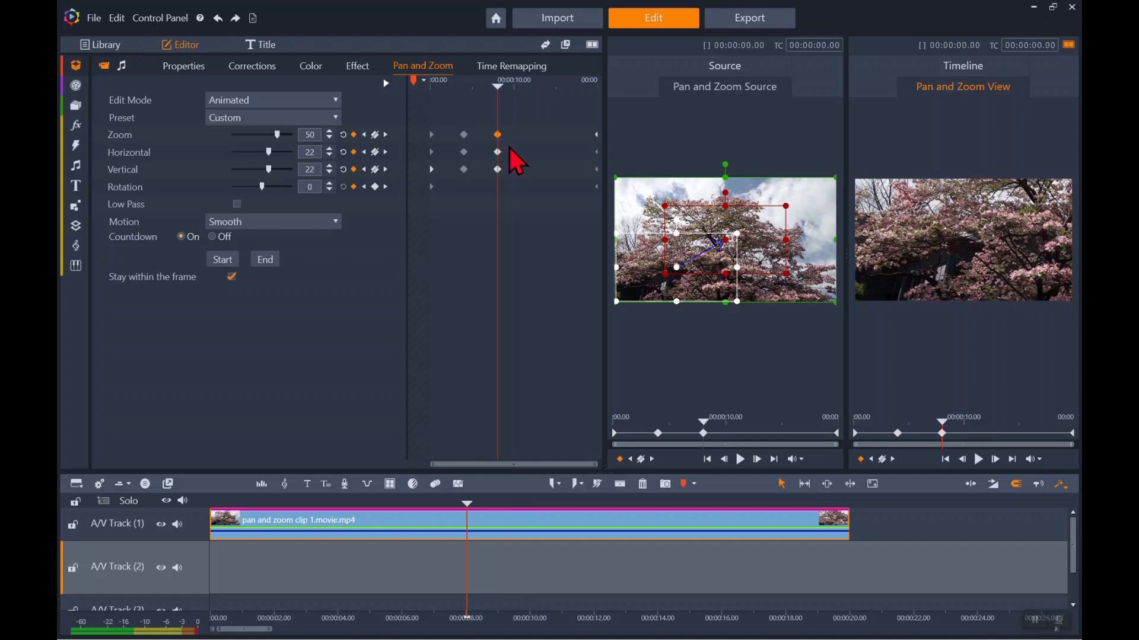
right_click(498, 136)
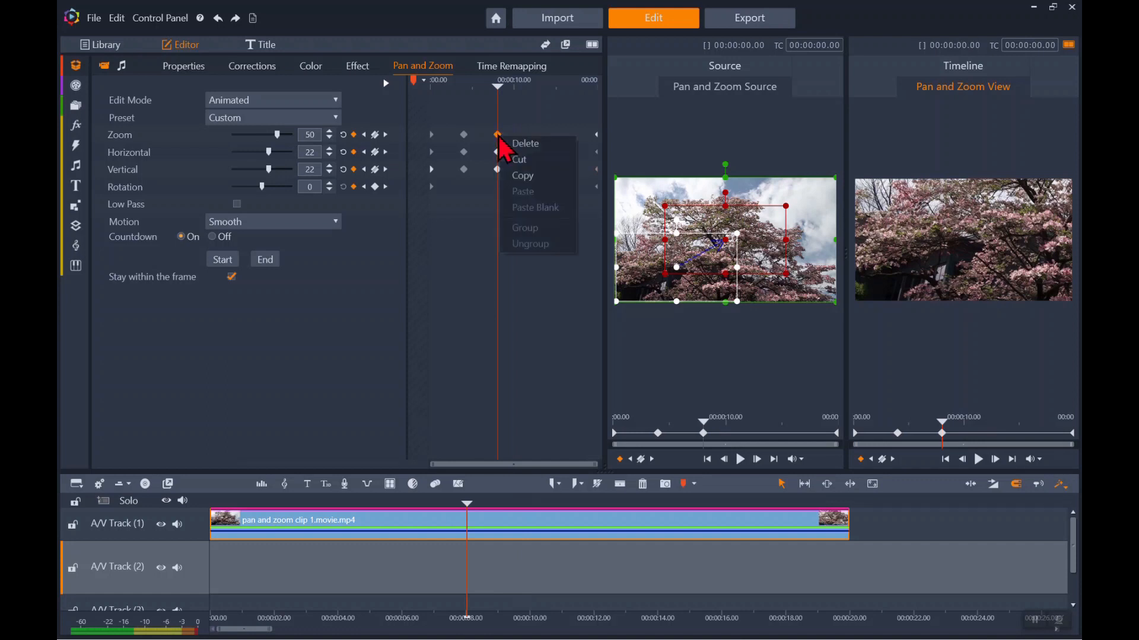
click(527, 178)
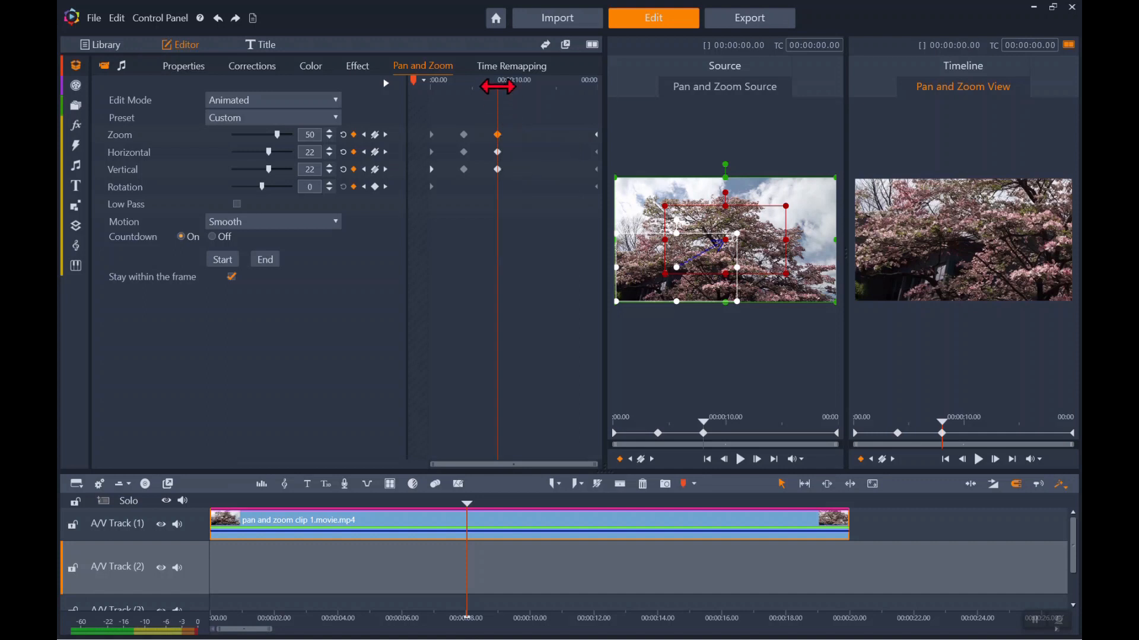
drag(498, 87, 532, 91)
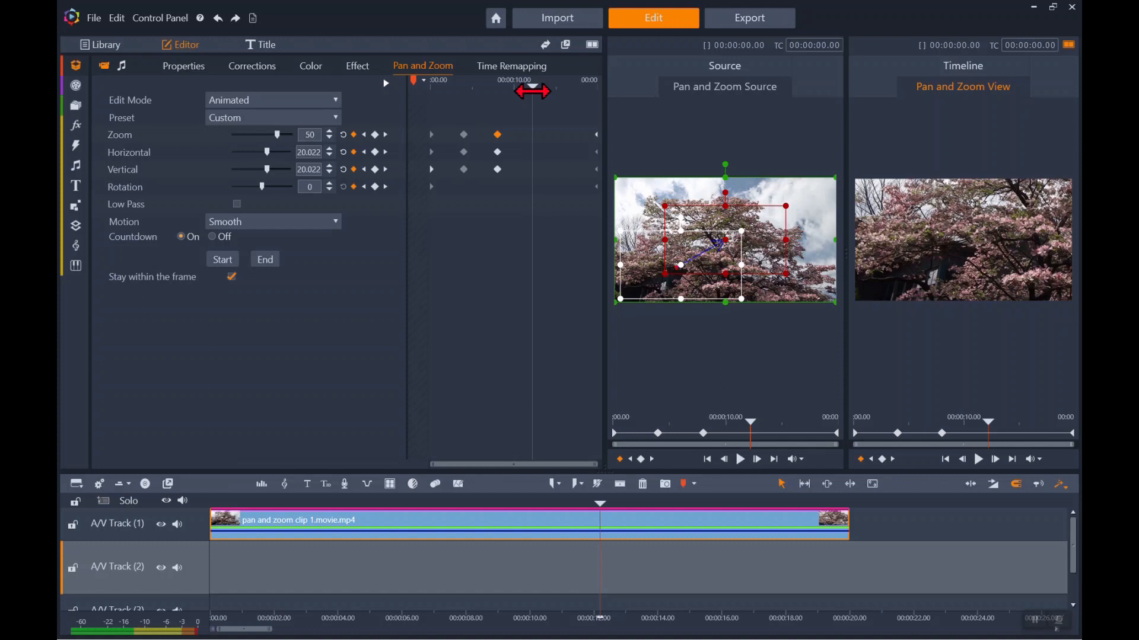
click(498, 137)
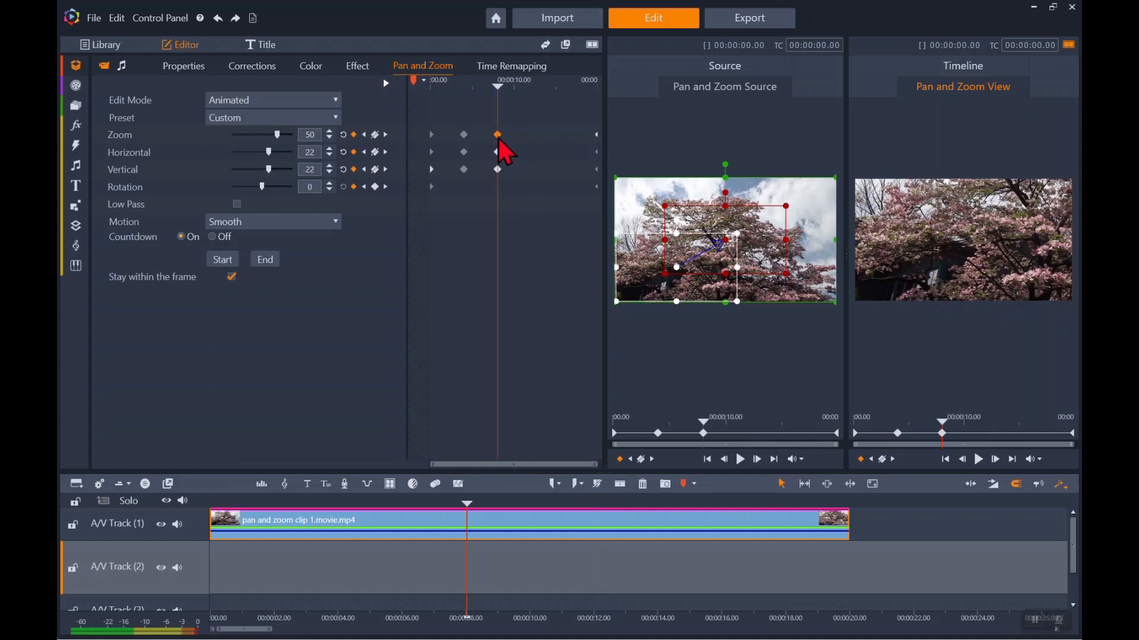
right_click(499, 140)
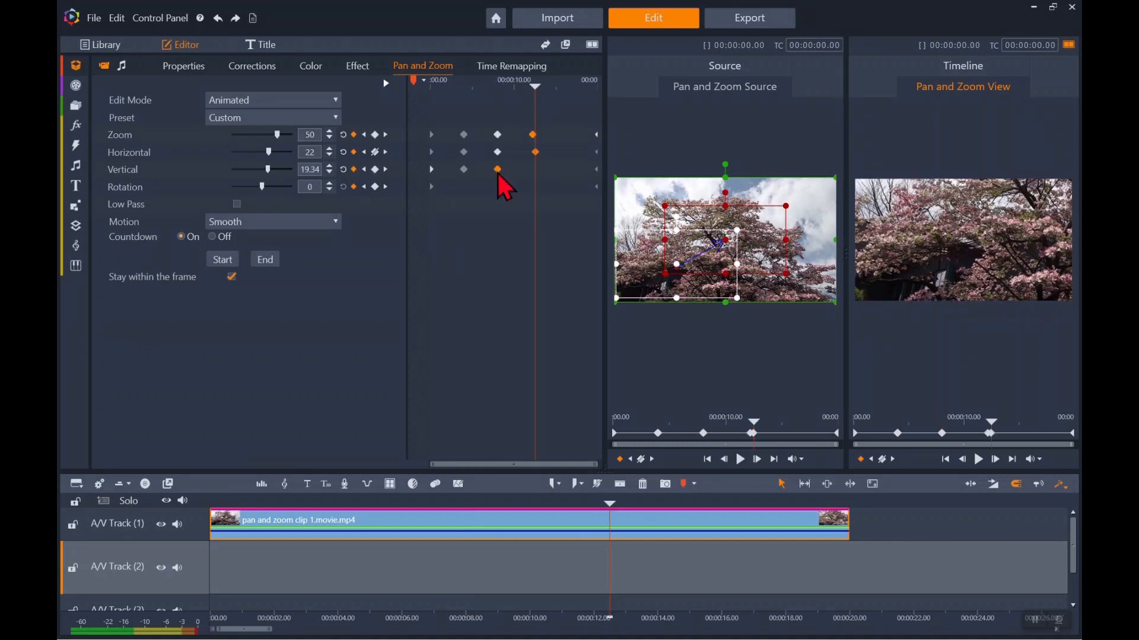
Copy the Vertical keyframe from the 8-second mark, paste it near 12 seconds and select the pasted keyframe.
click(498, 171)
right_click(498, 173)
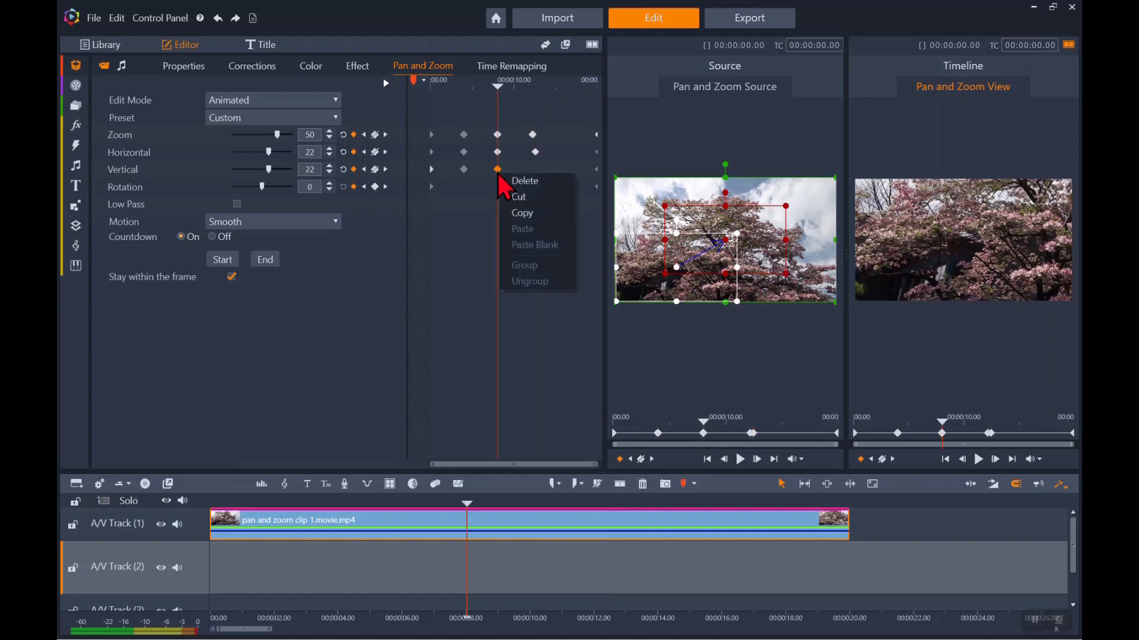
click(532, 215)
click(533, 174)
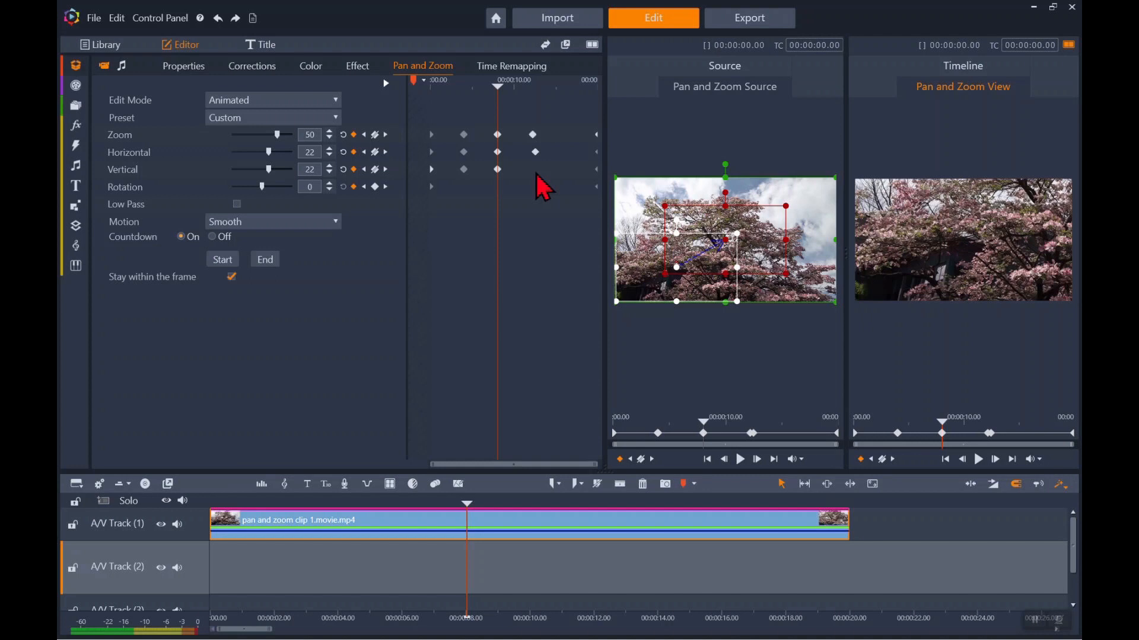
right_click(537, 175)
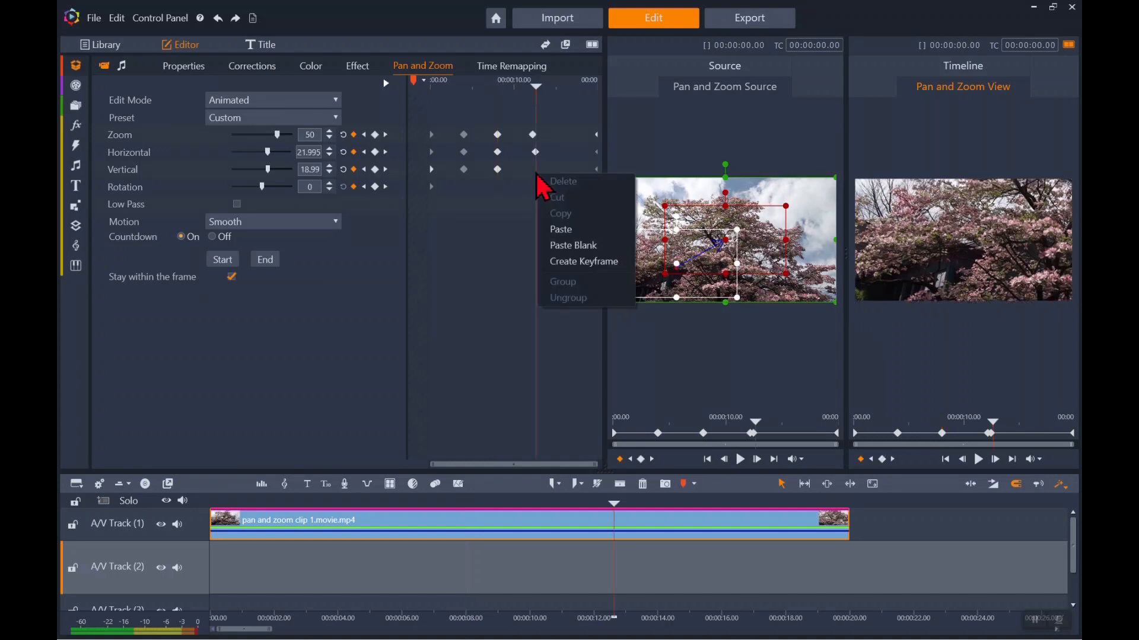
click(560, 230)
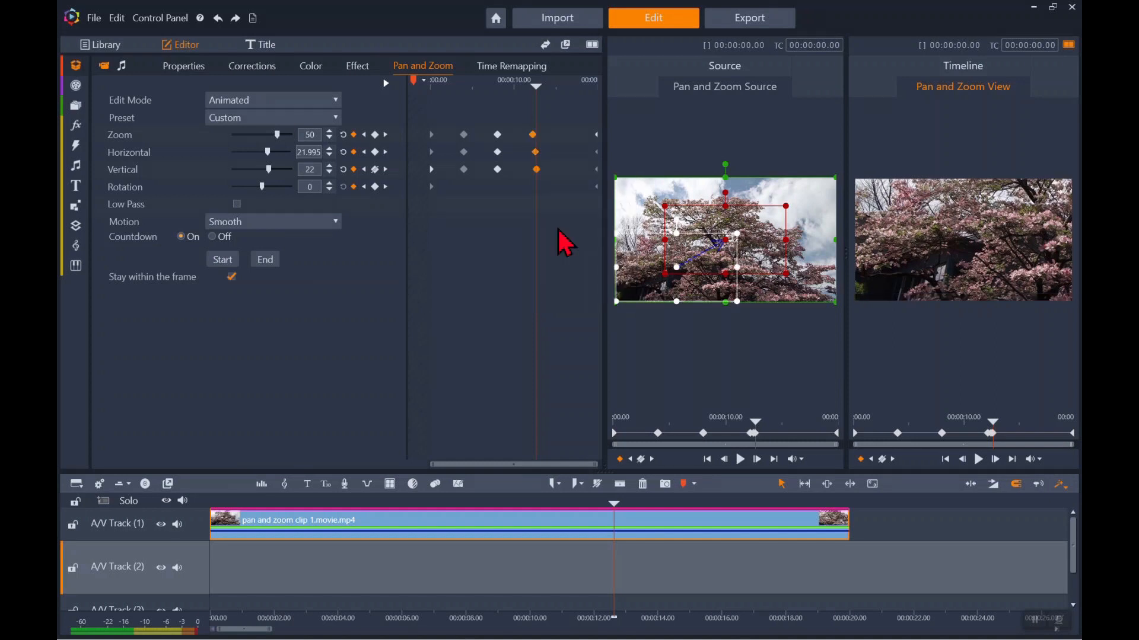
click(537, 170)
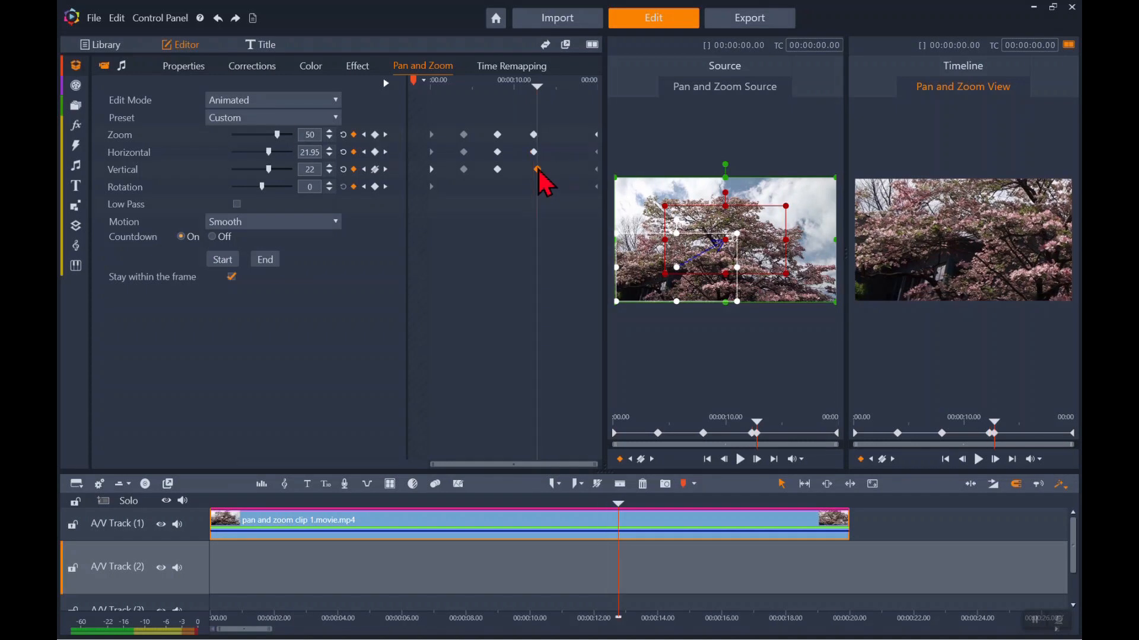
Align the pasted Vertical keyframe with the Zoom and Horizontal keyframes near 12 seconds.
drag(538, 169, 533, 169)
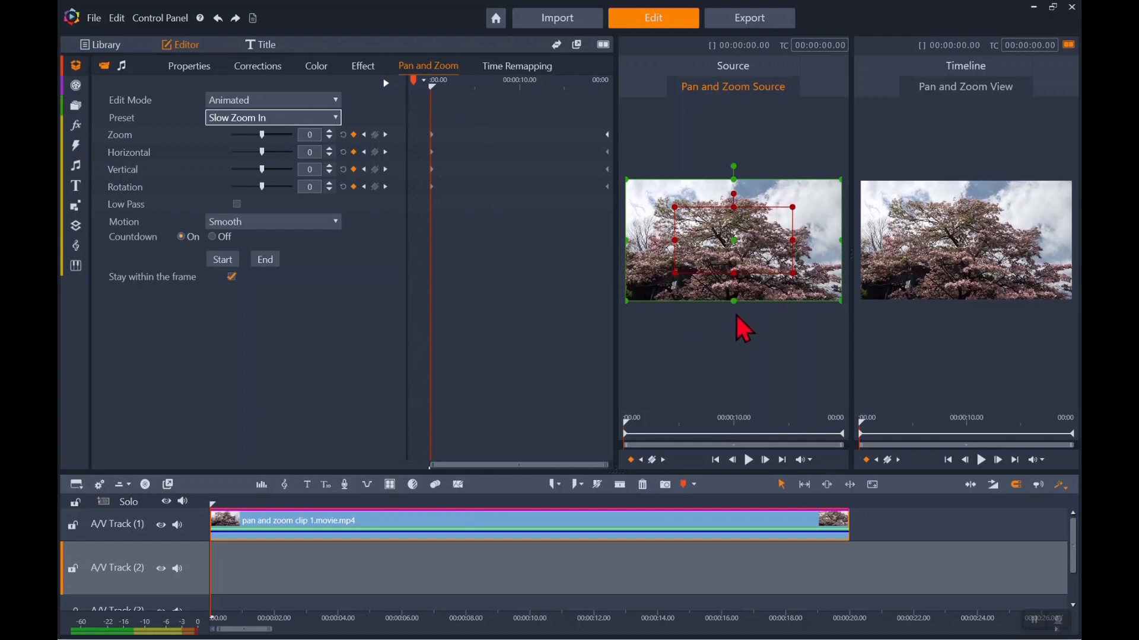
Enlarge the green start frame to a Zoom of about -0.8 and the red end frame to a Zoom of about 48.6.
drag(733, 300, 733, 301)
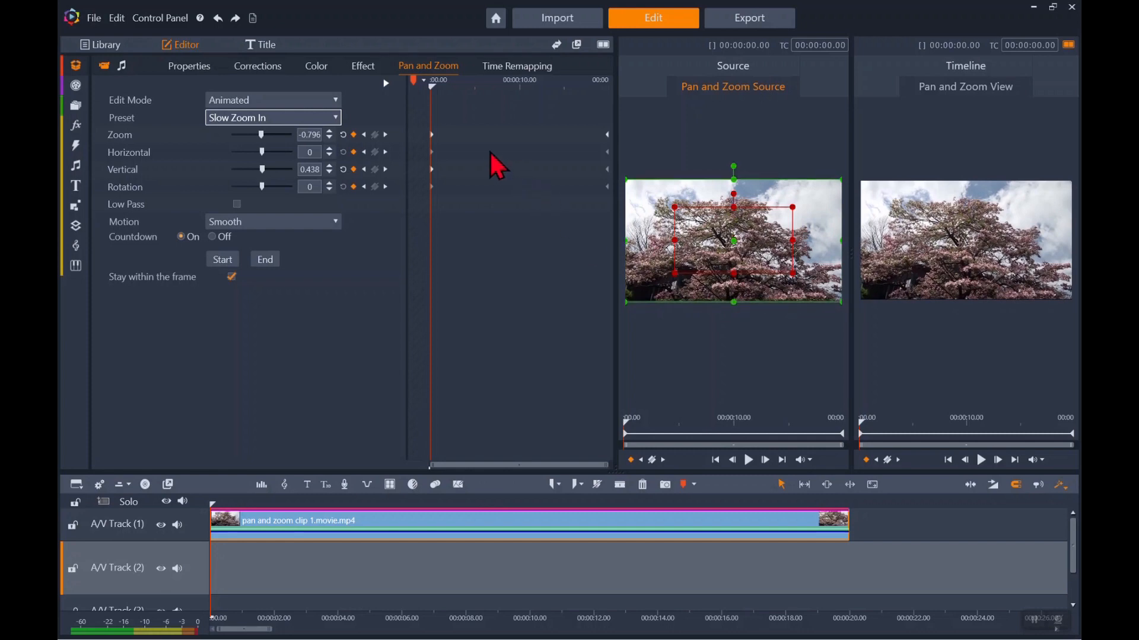
drag(433, 85, 609, 110)
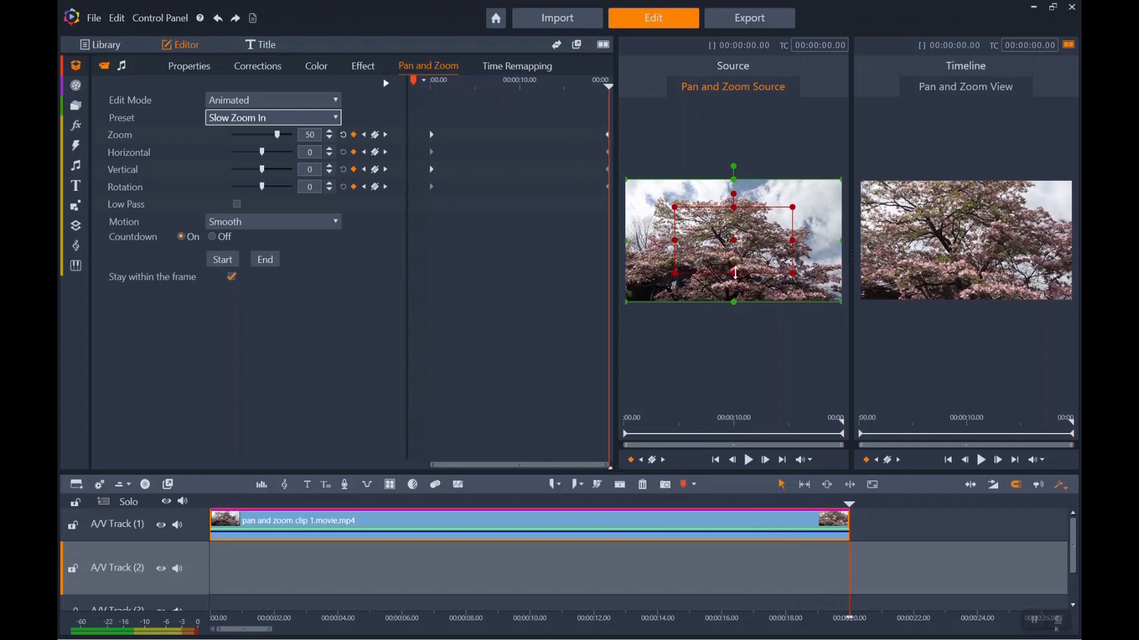
drag(733, 272, 731, 274)
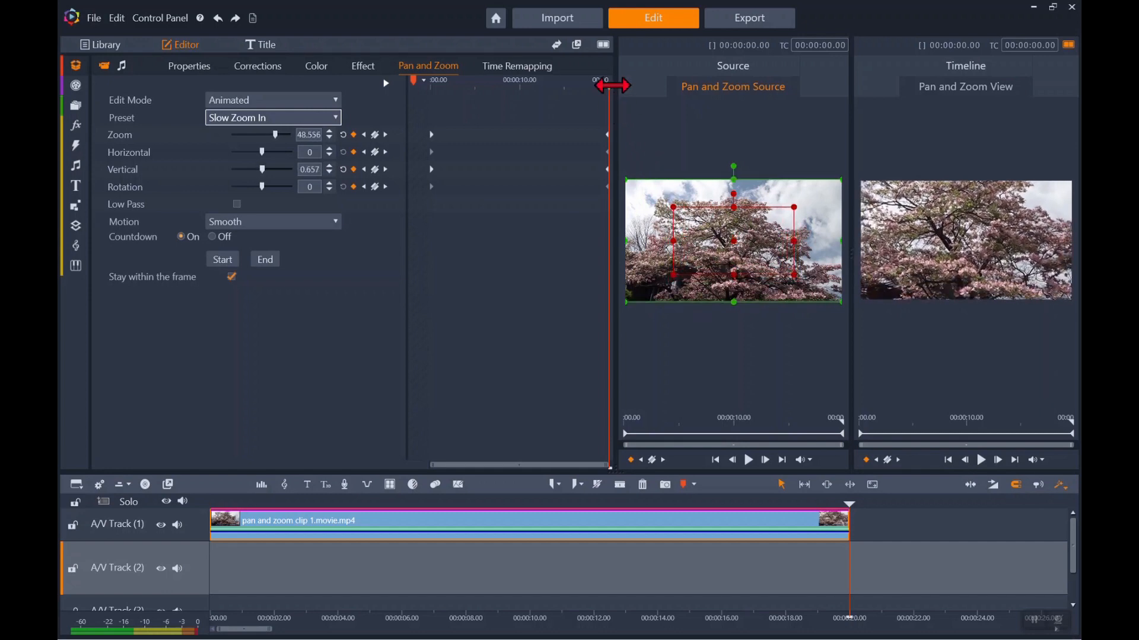
Add keyframes near 11 seconds by widening the white frame on both sides to a Zoom of about 9.6.
drag(609, 87, 528, 89)
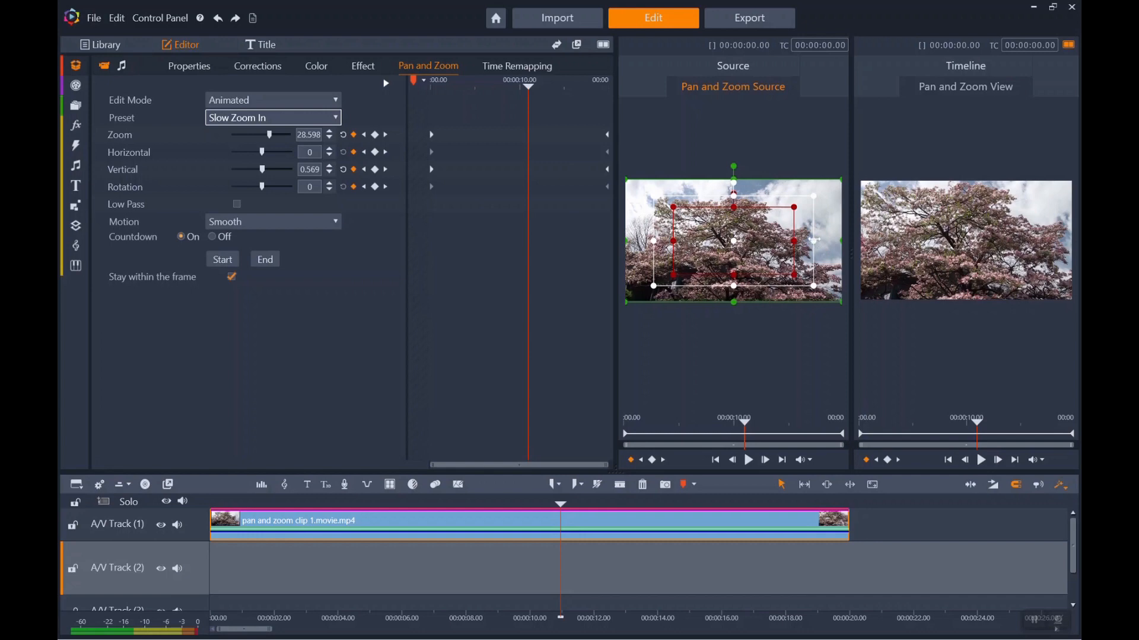
drag(813, 241, 833, 249)
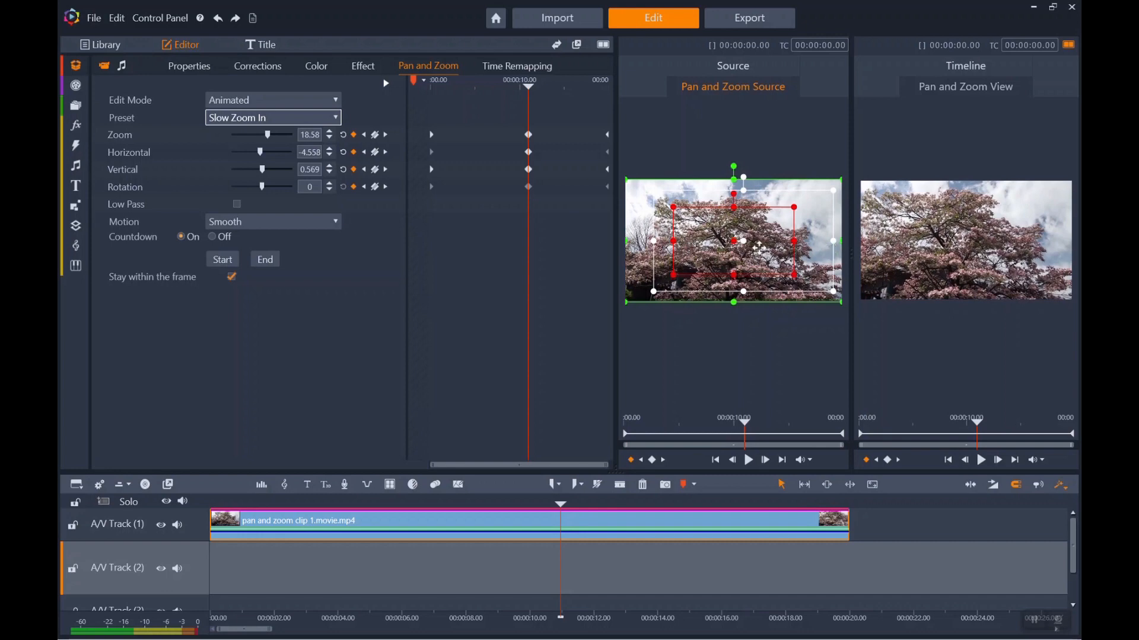
drag(653, 241, 636, 241)
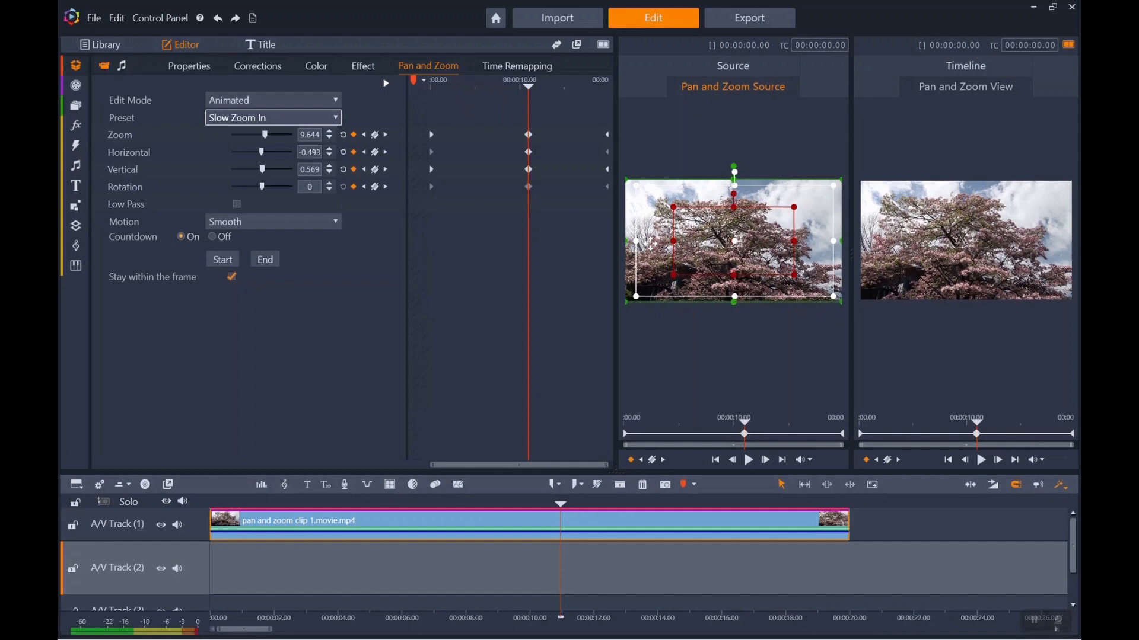
Reposition the red end frame over the lower-left part of the picture, at about 21.5 Horizontal and 22.2 Vertical.
drag(528, 83, 608, 109)
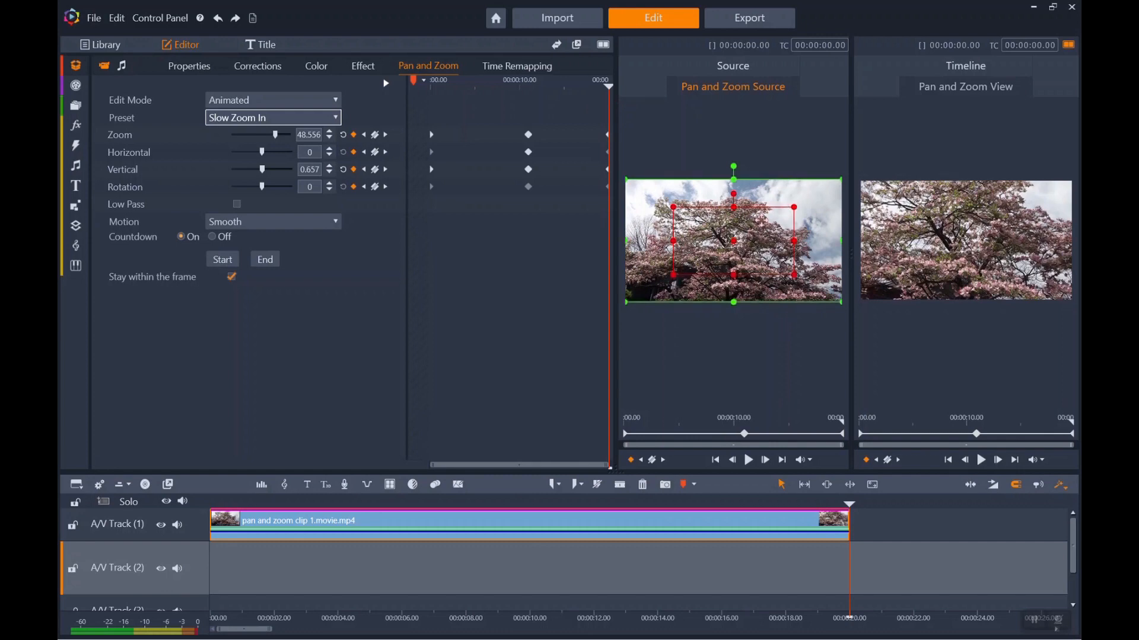
drag(733, 241, 684, 274)
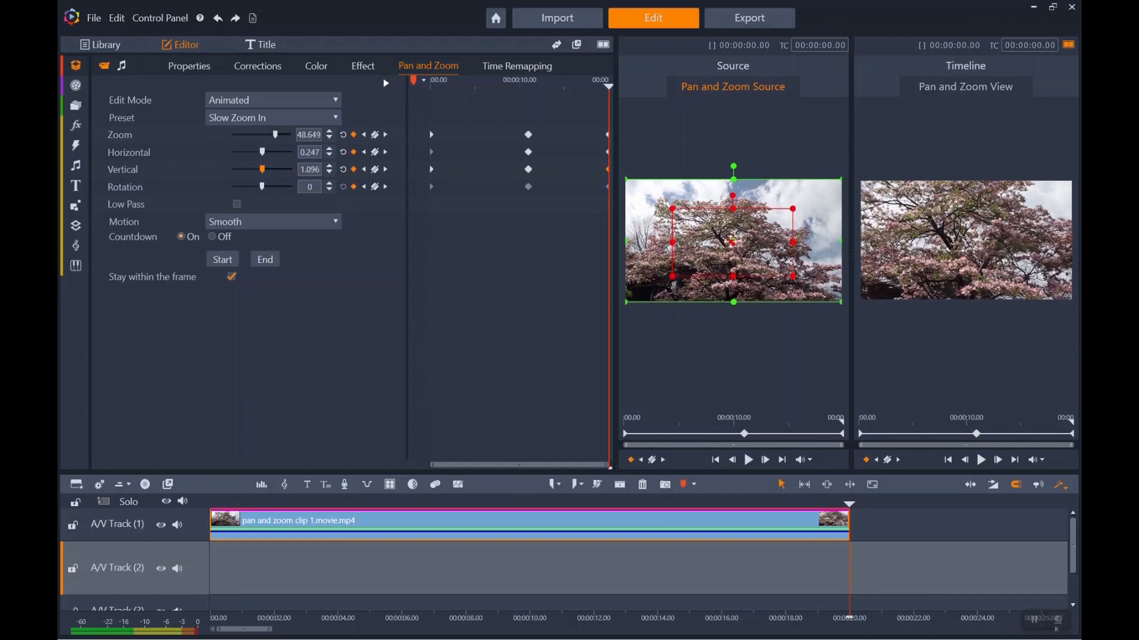
drag(732, 242, 687, 268)
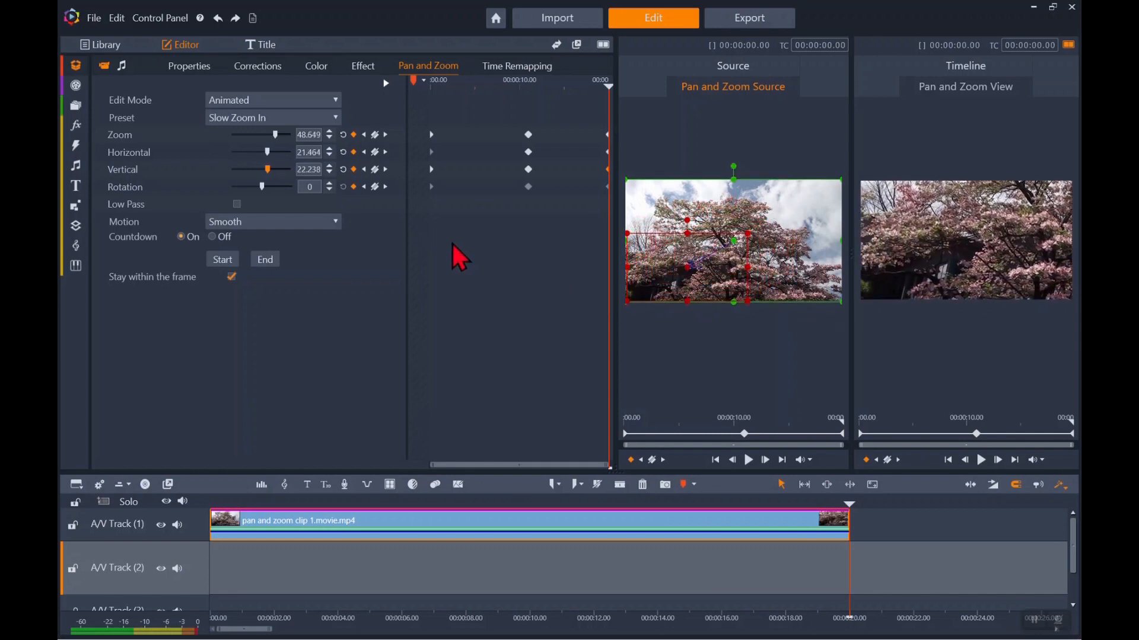
Set the end keyframe to Zoom 49, Horizontal 22 and Vertical 22.
click(308, 139)
double_click(308, 140)
text(49)
click(309, 152)
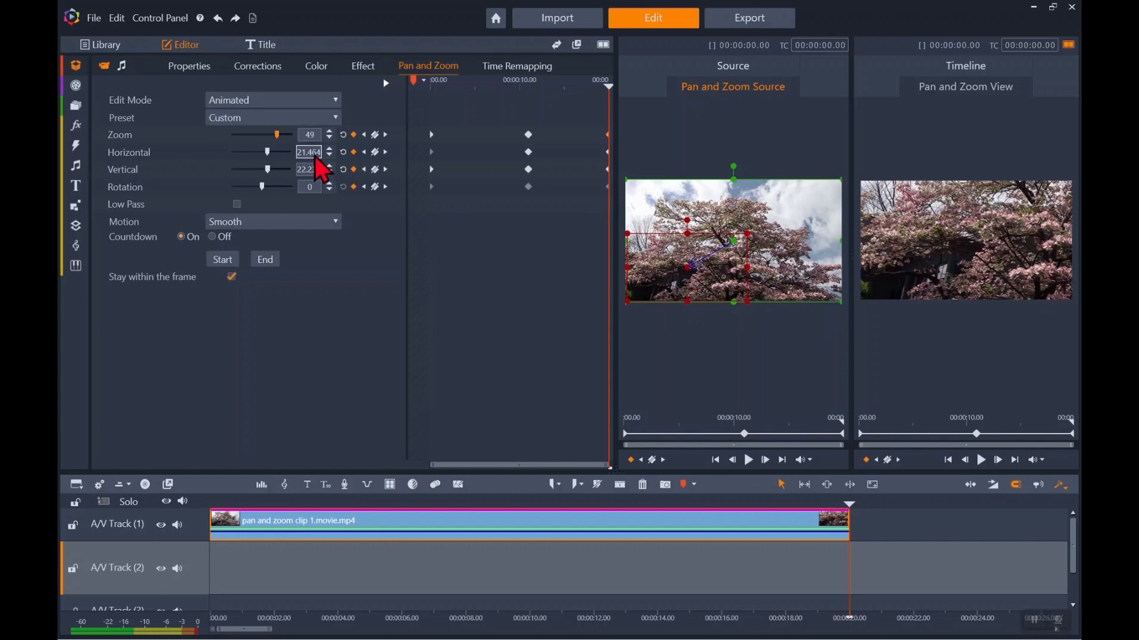
text(22)
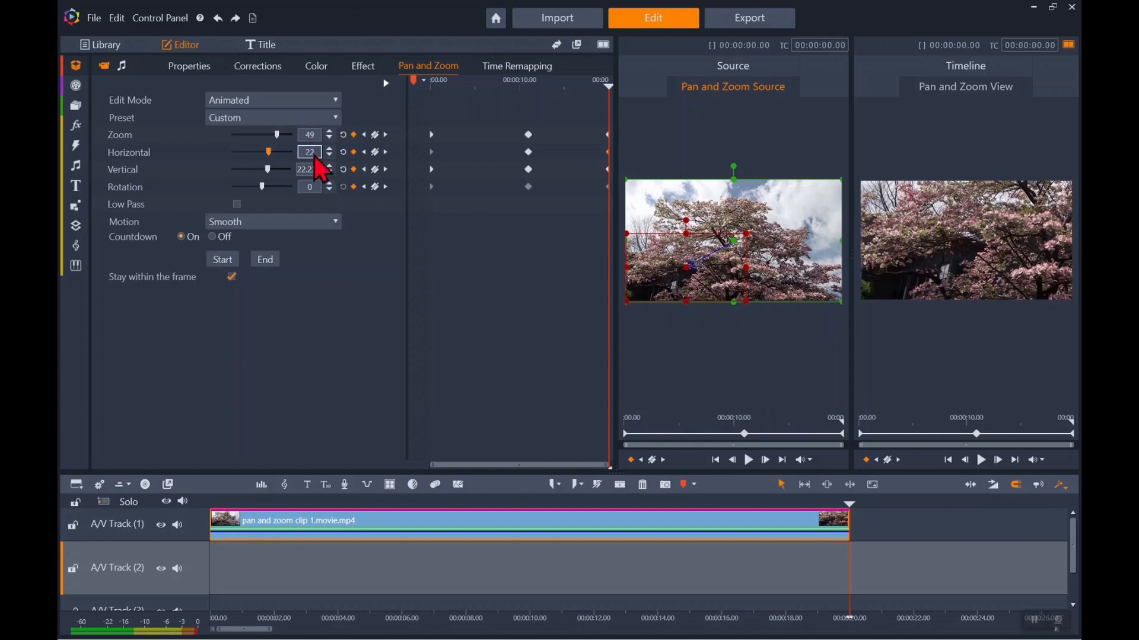
click(312, 172)
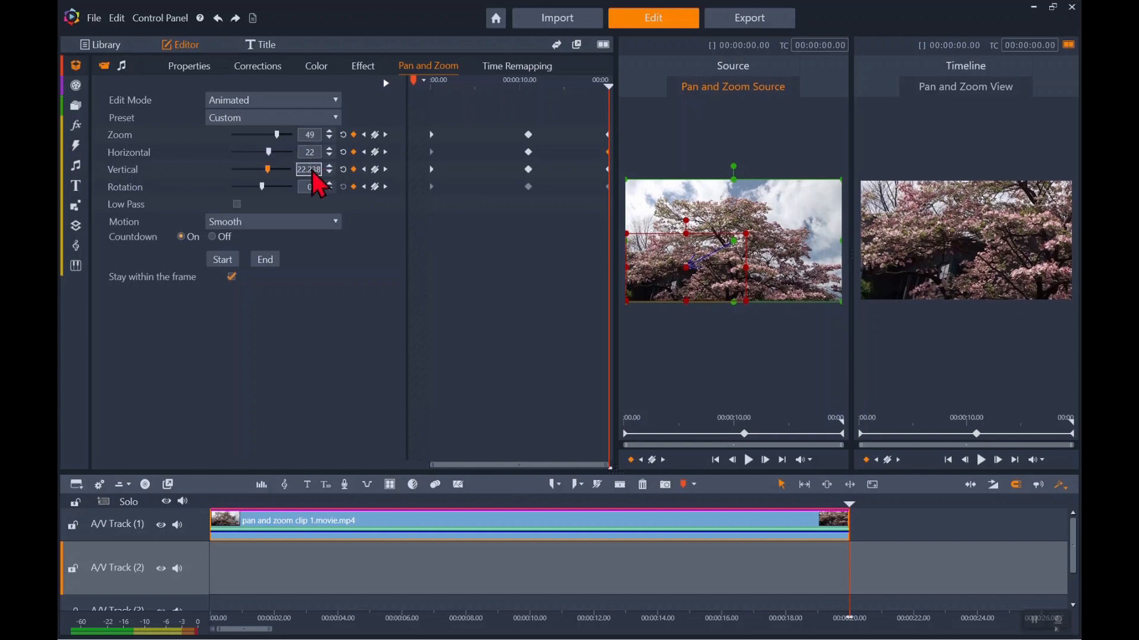
text(22)
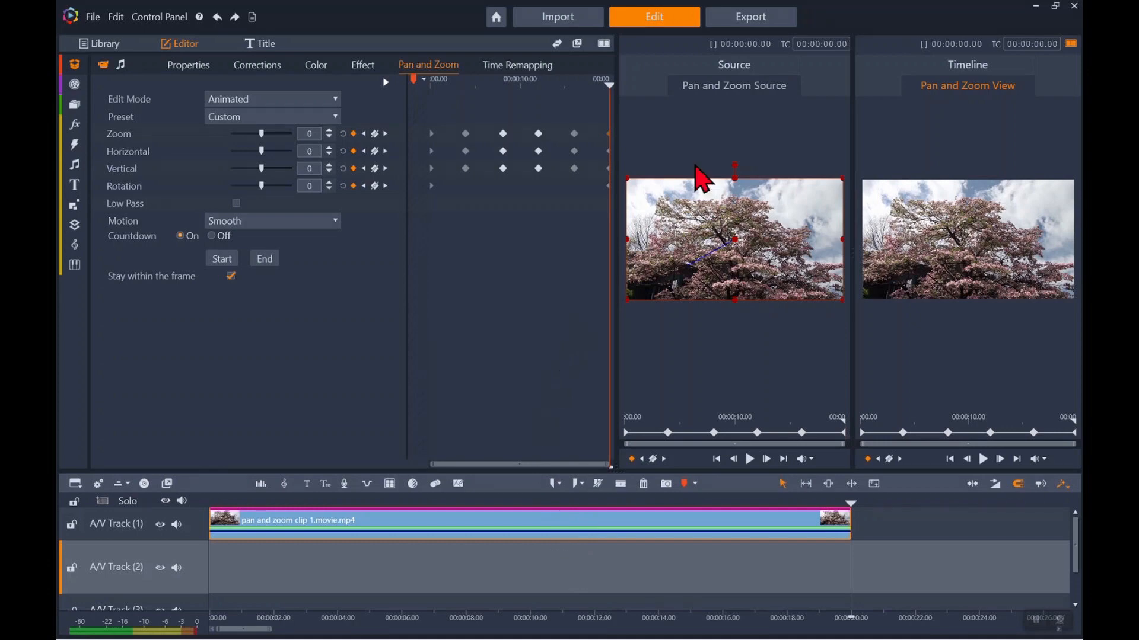
Export the movie and import the resulting Pan and Zoom Chunk video from the desktop into the library.
click(762, 19)
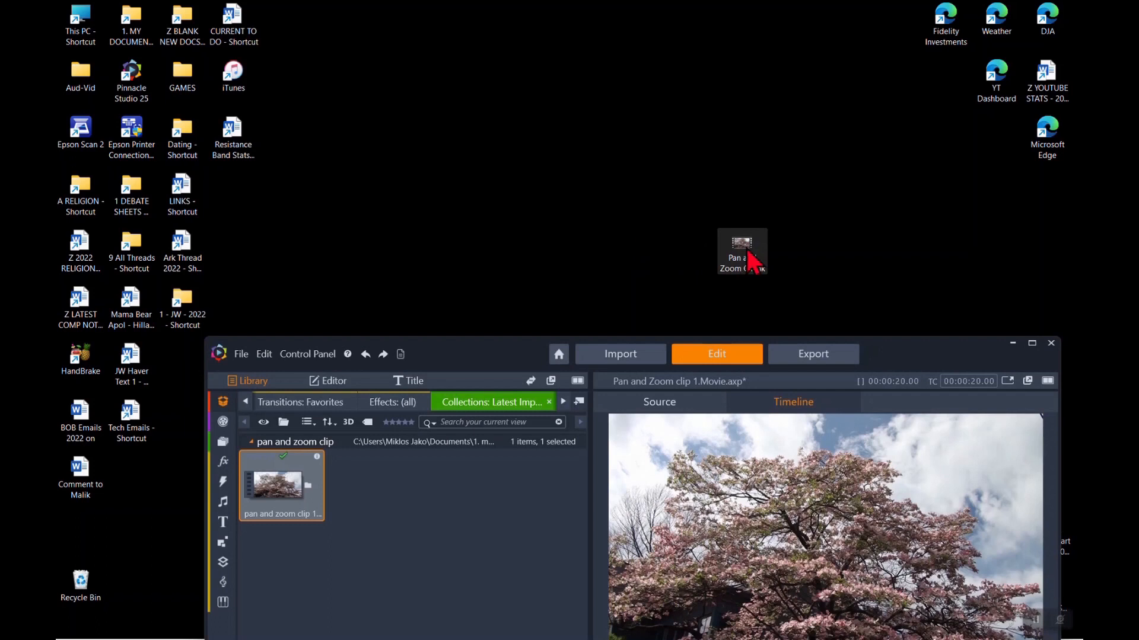
drag(749, 261, 432, 507)
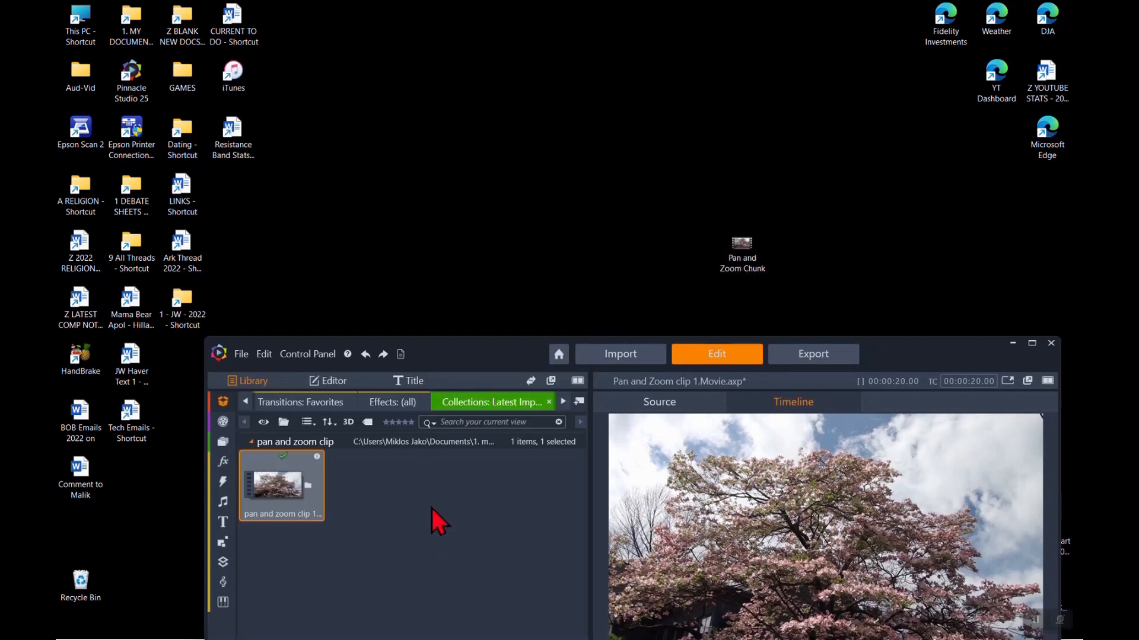
click(1032, 343)
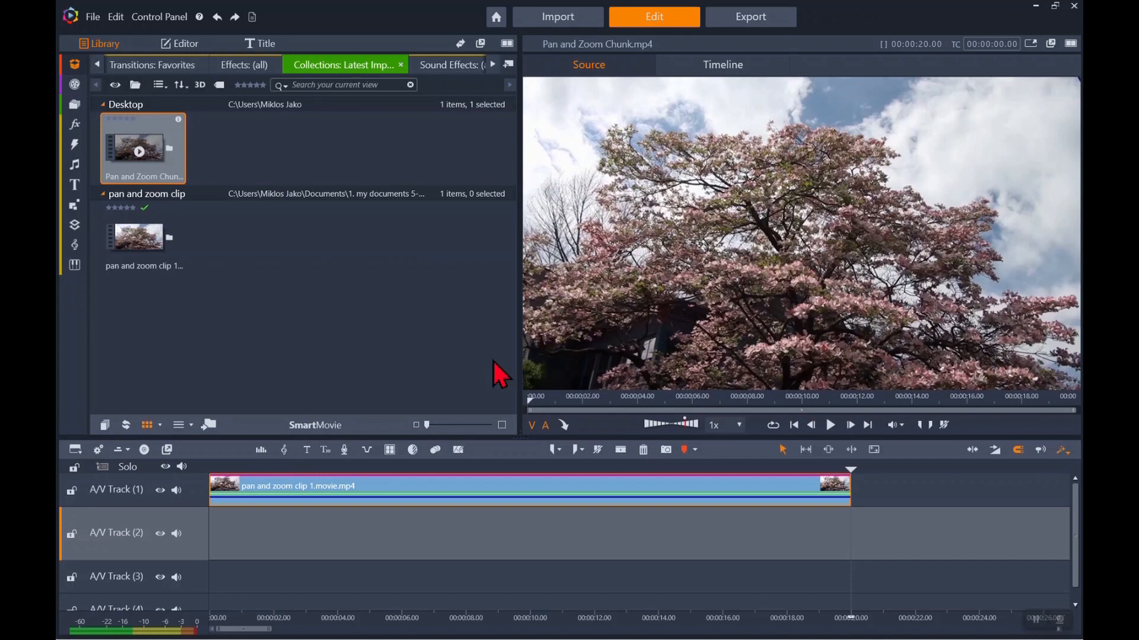
Replace the clip on A/V Track (1) with the Pan and Zoom Chunk clip and play it.
drag(491, 526, 580, 496)
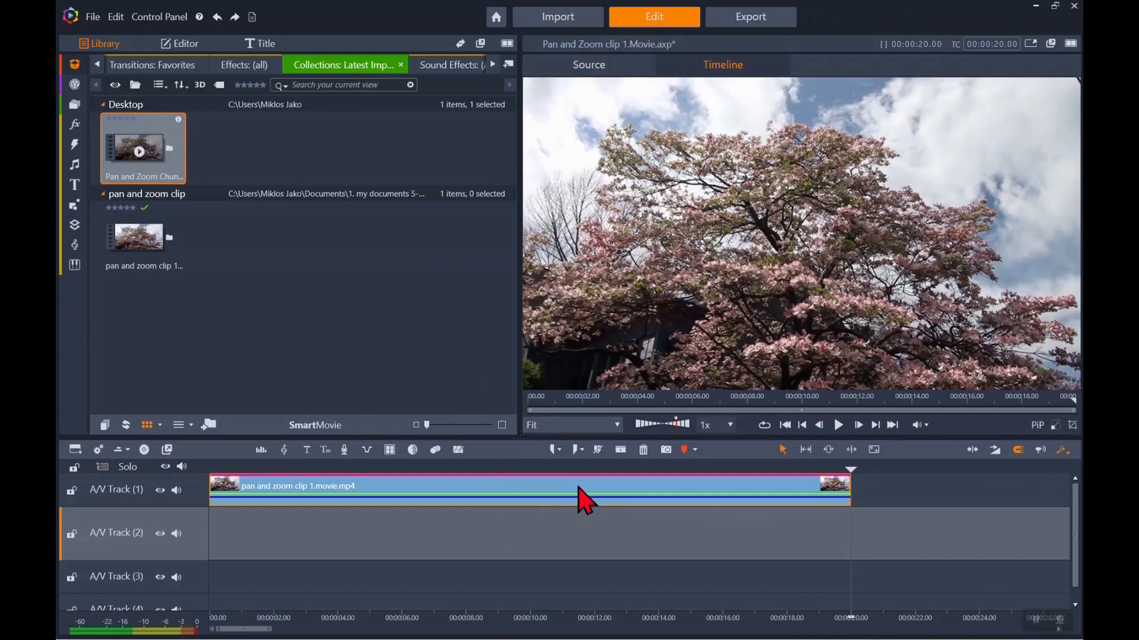
key(Delete)
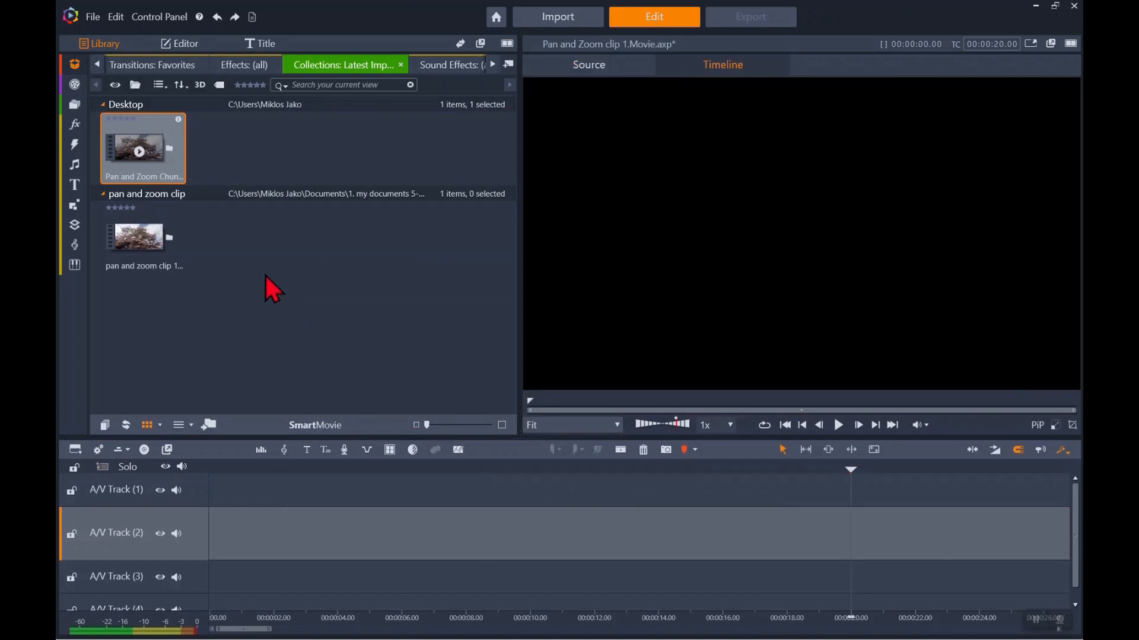
drag(142, 148, 280, 503)
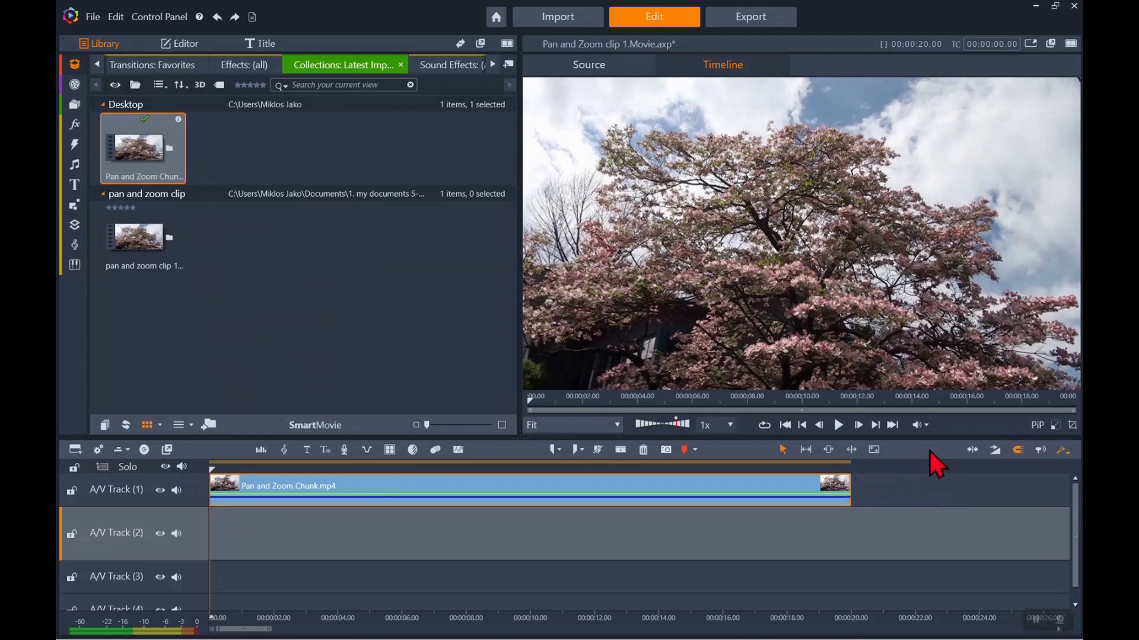
click(837, 426)
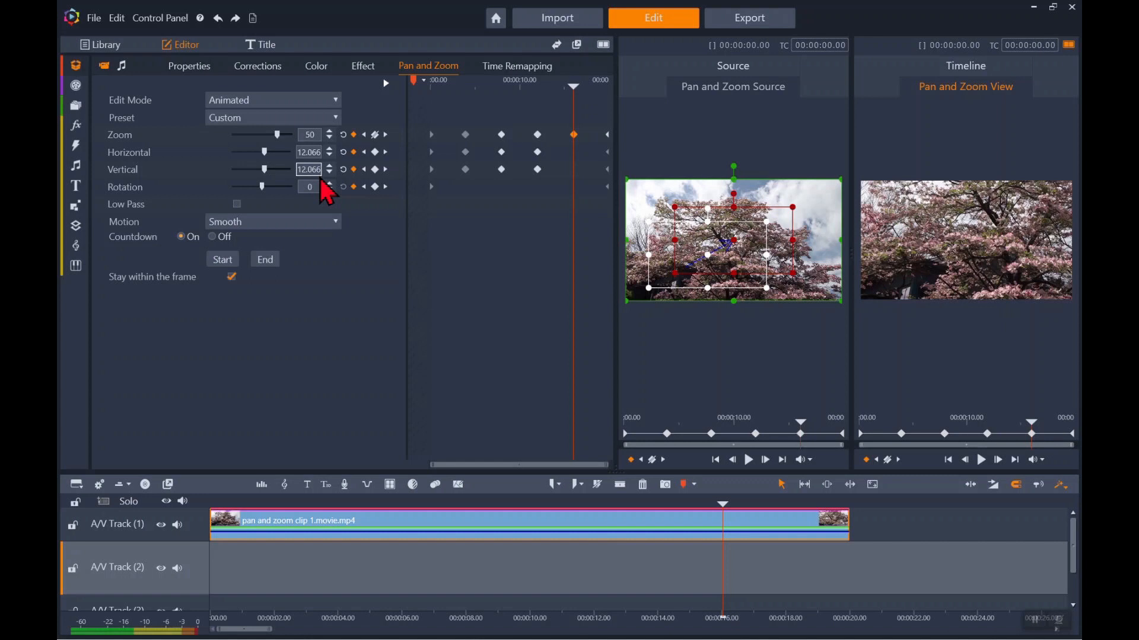
Undo the Pan and Zoom changes one by one until the clip's edit mode is back to Static.
key(ctrl+z)
key(ctrl+z)
key(ctrl+z)
key(ctrl+z)
key(ctrl+z)
key(ctrl+z)
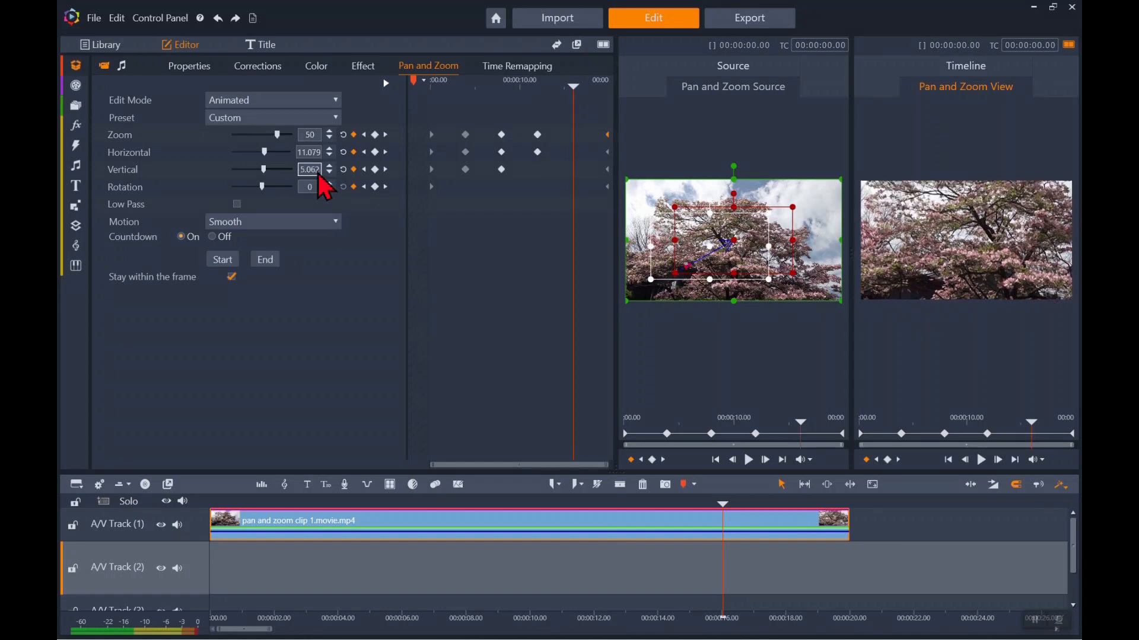
key(ctrl+z)
key(ctrl+z)
key(ctrl+z)
key(ctrl+z)
key(ctrl+z)
key(ctrl+z)
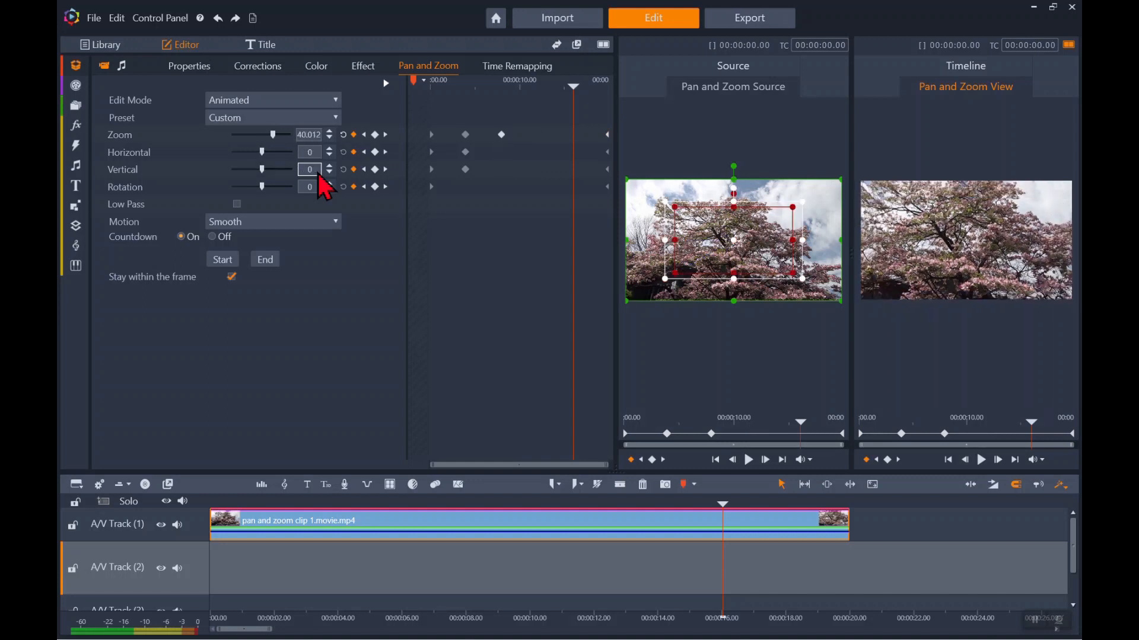
key(ctrl+z)
key(ctrl+z)
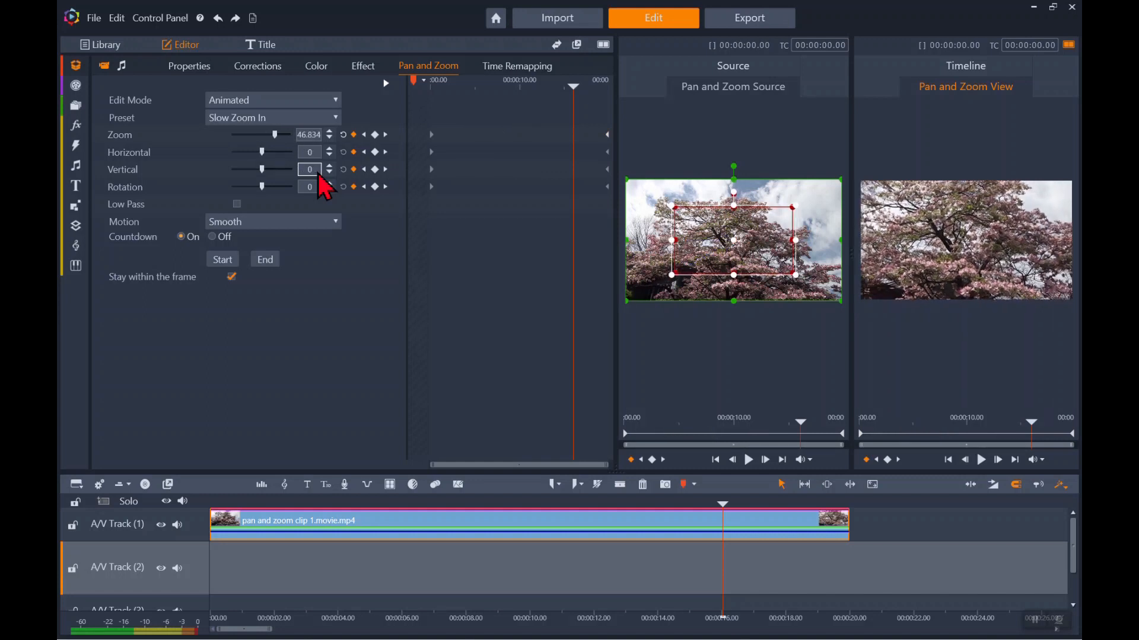
key(ctrl+z)
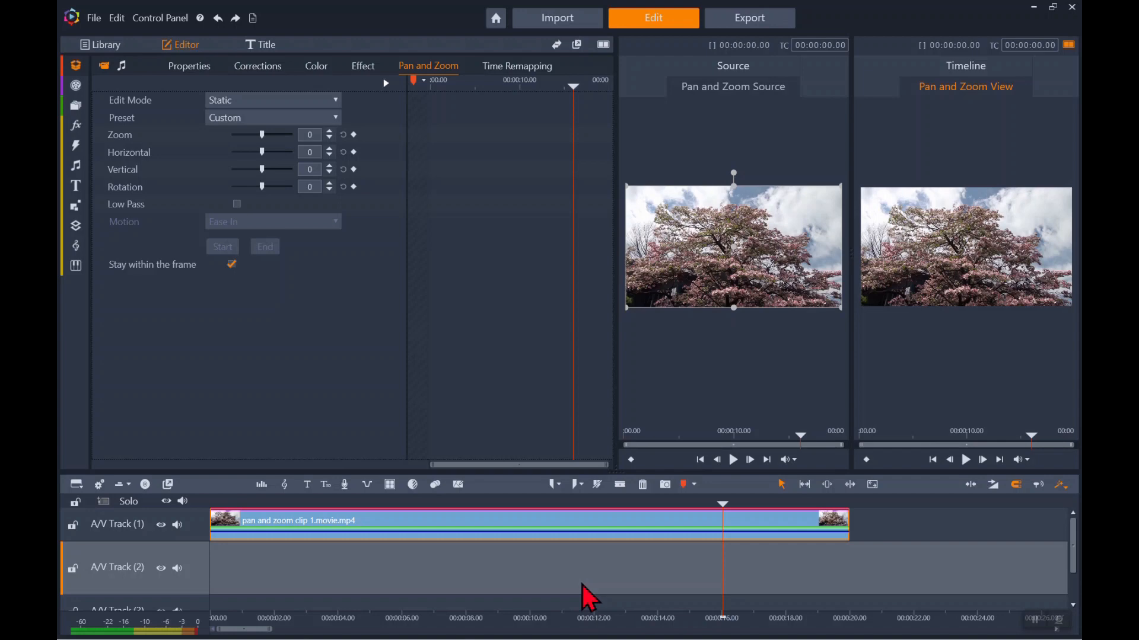
Replace the clip on A/V Track (1) with a fresh copy from the library and save the project at the timeline start.
drag(578, 559, 668, 533)
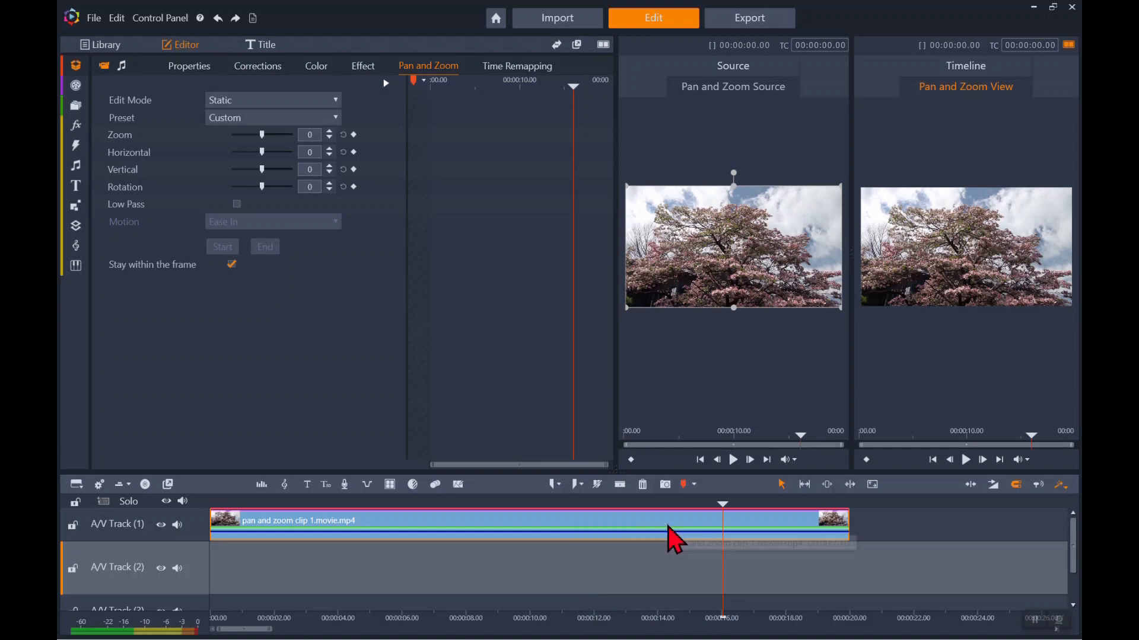
key(Delete)
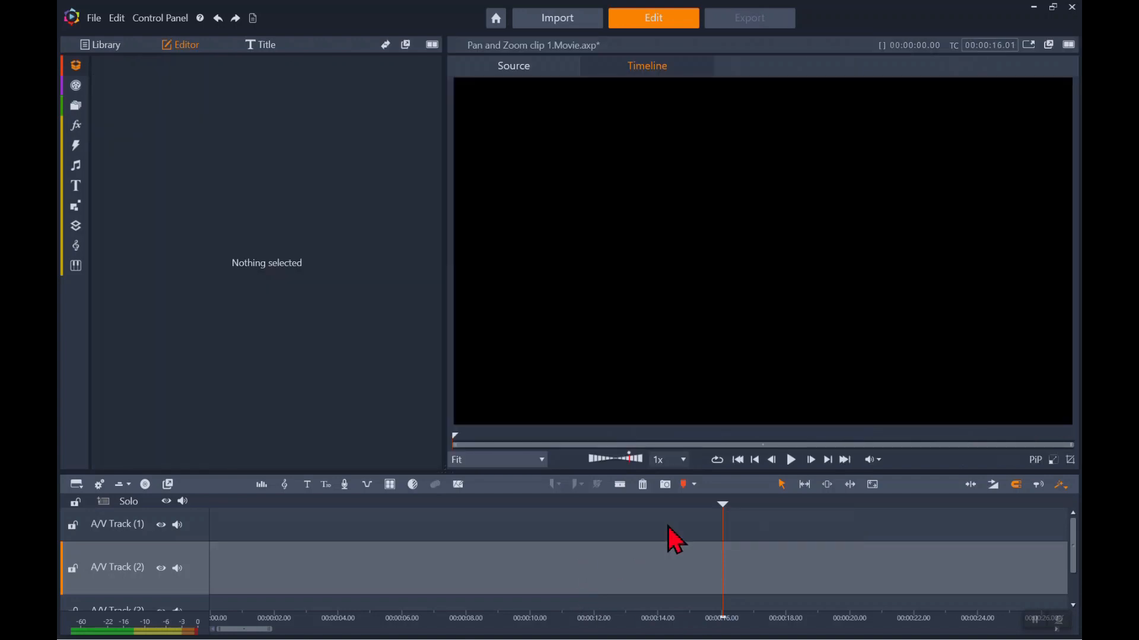
click(99, 46)
drag(133, 149, 297, 514)
key(Home)
key(ctrl+s)
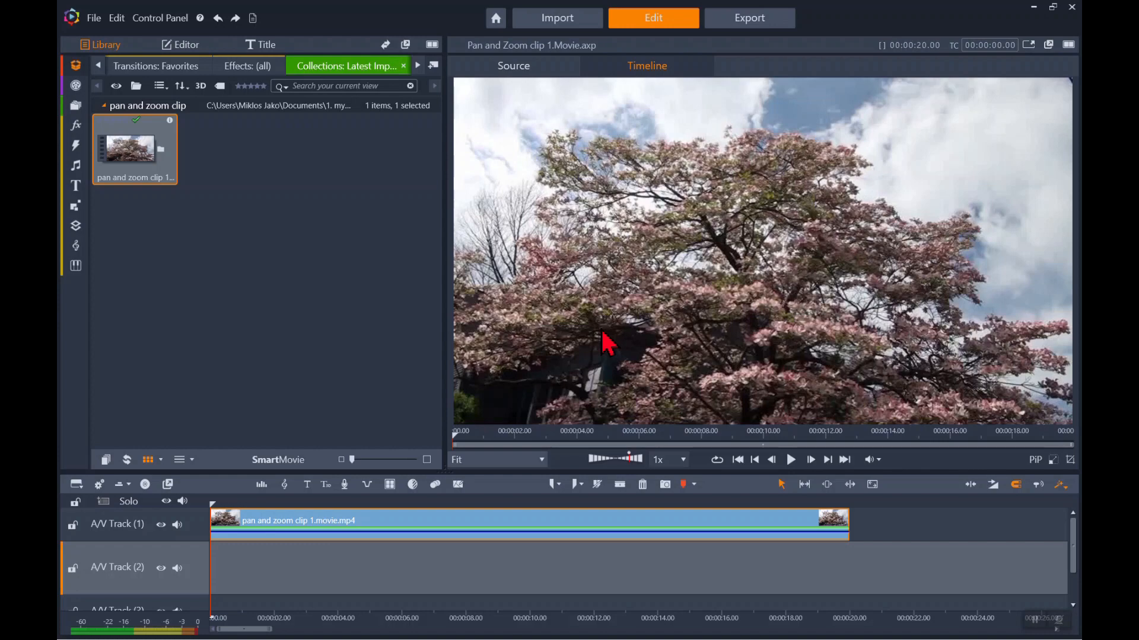
Close Pinnacle Studio and start it again from the desktop.
click(1072, 8)
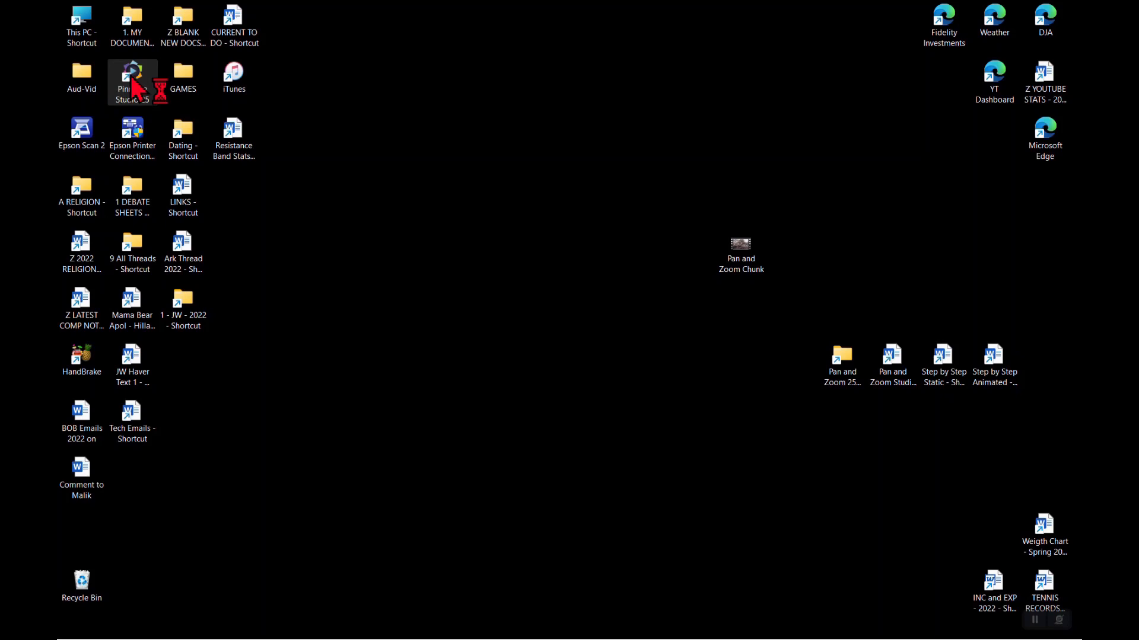
double_click(131, 79)
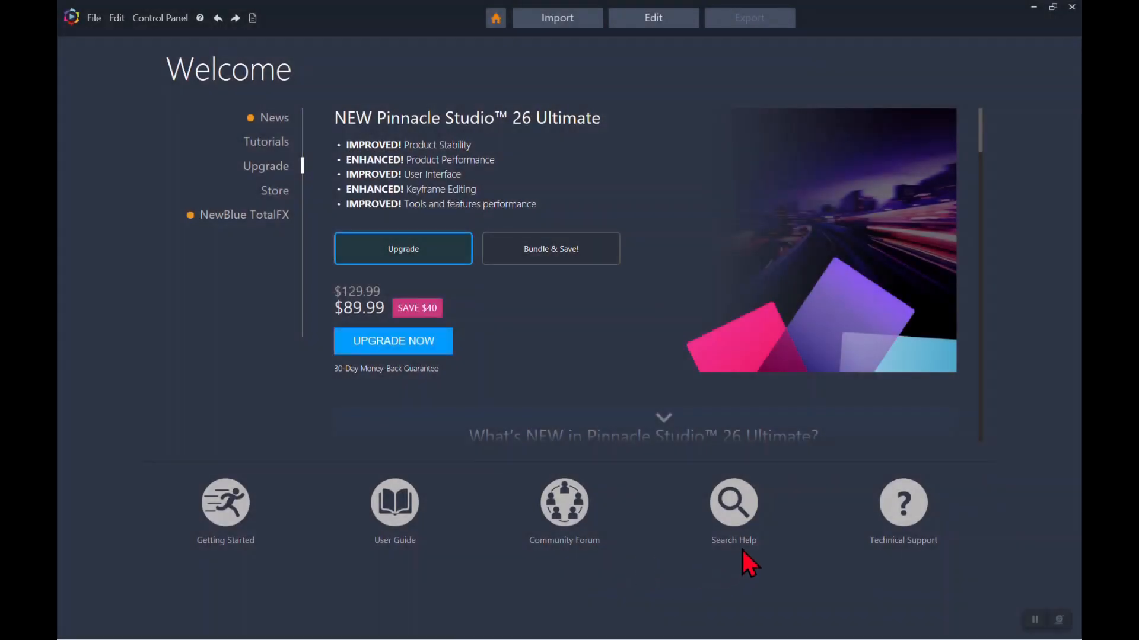
Open Technical Support from the welcome page and go to the Pinnacle support site in the browser.
click(733, 543)
click(908, 546)
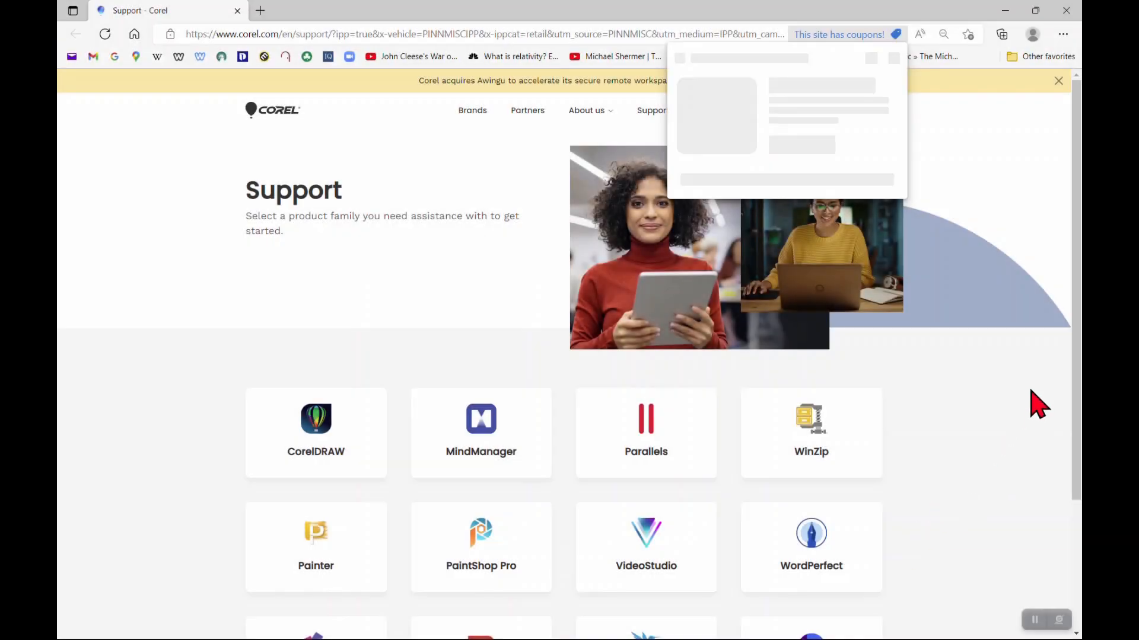
scroll(1078, 382, down, 2)
scroll(1078, 415, down, 2)
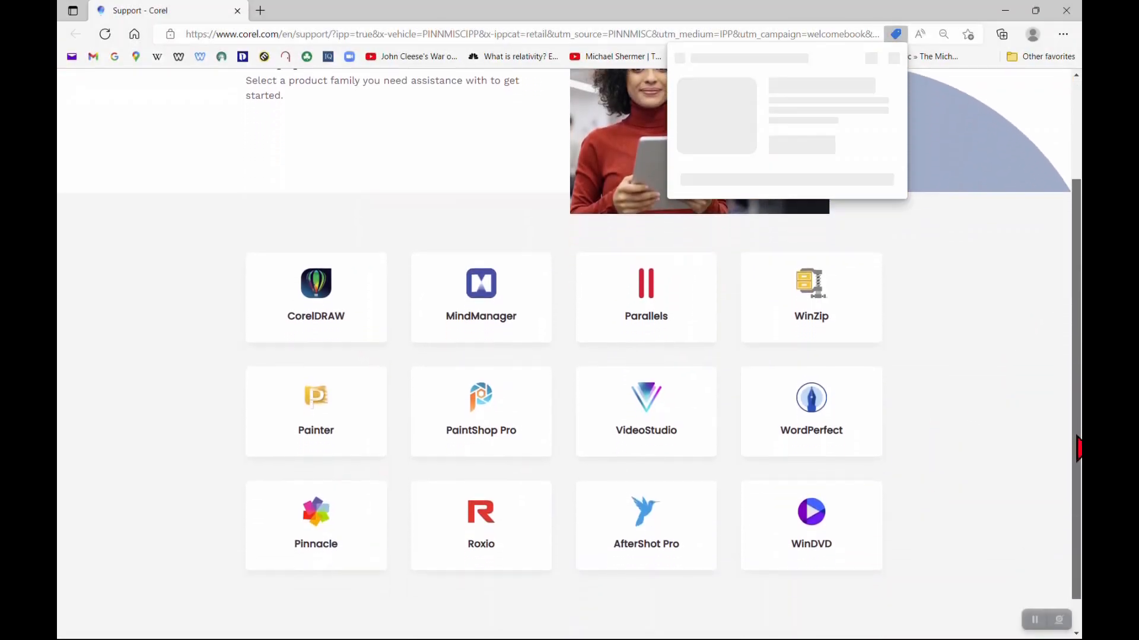
click(341, 508)
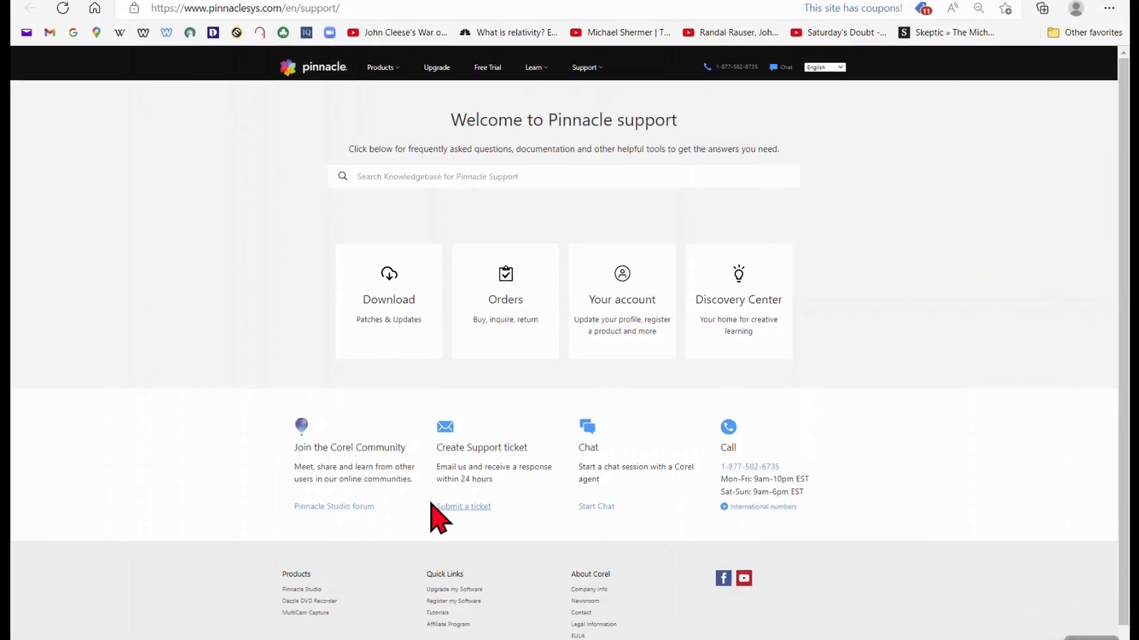